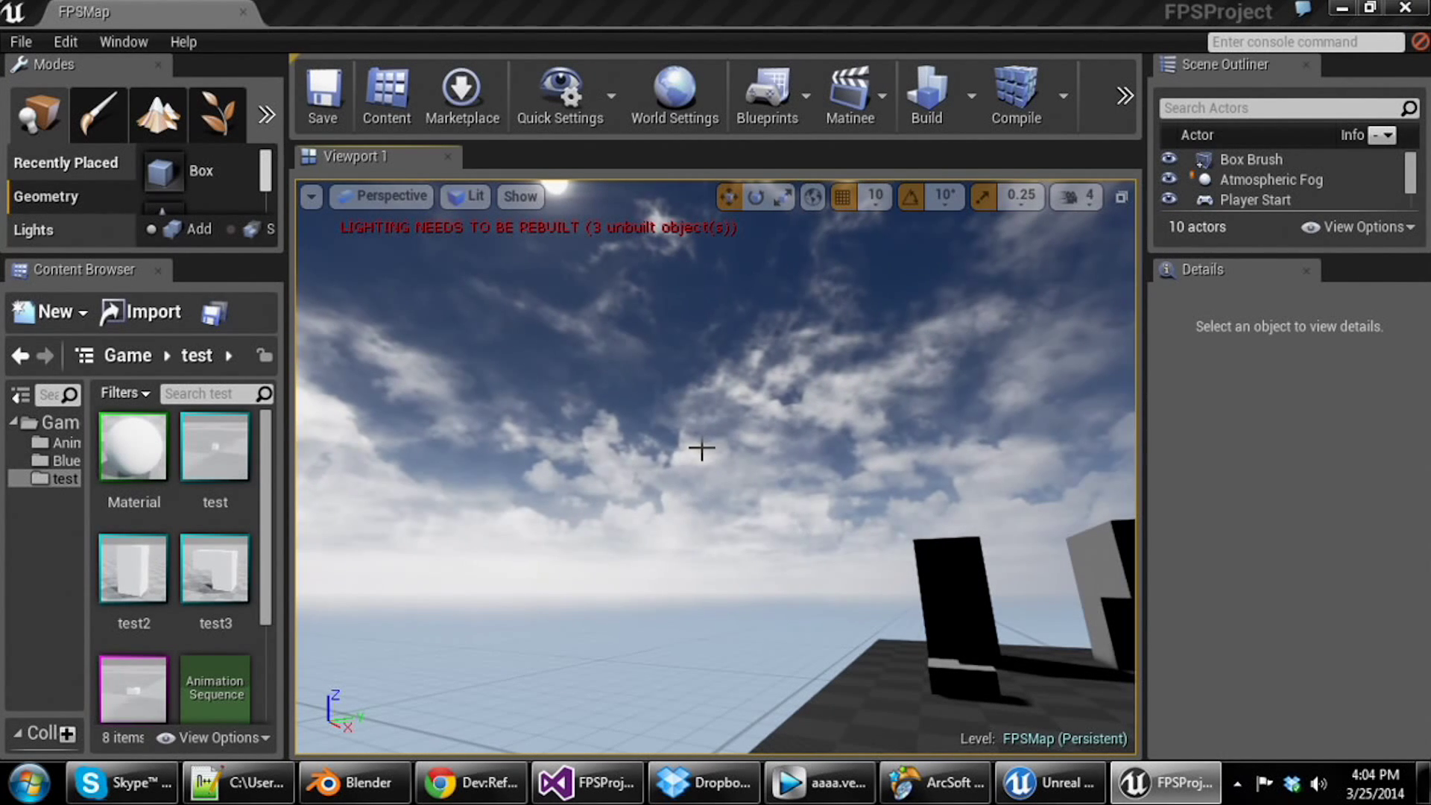
- Look over the FPSMap level in the perspective viewport, examining the two floor platforms, the block meshes and the player start
{"action": "right_click_drag", "start_coordinate": [794, 396], "coordinate": [1096, 477]}
{"action": "right_click_drag", "start_coordinate": [696, 544], "coordinate": [604, 532]}
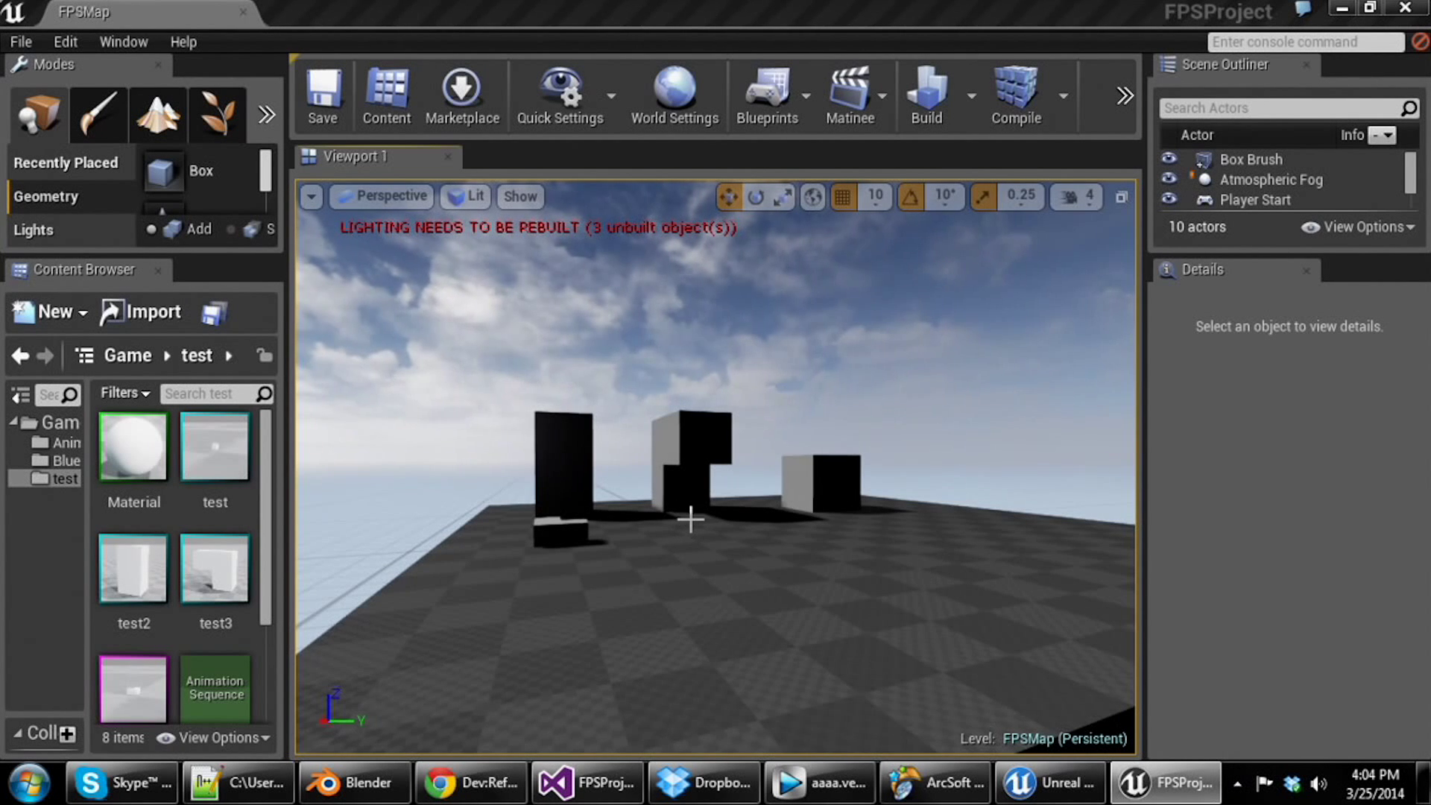
{"action": "mouse_move", "coordinate": [691, 520]}
{"action": "right_mouse_down"}
{"action": "mouse_move", "coordinate": [812, 519]}
{"action": "mouse_move", "coordinate": [865, 555]}
{"action": "mouse_move", "coordinate": [1001, 550]}
{"action": "mouse_move", "coordinate": [623, 519]}
{"action": "mouse_move", "coordinate": [645, 515]}
{"action": "mouse_move", "coordinate": [600, 552]}
{"action": "mouse_move", "coordinate": [654, 529]}
{"action": "mouse_move", "coordinate": [650, 548]}
{"action": "mouse_move", "coordinate": [690, 514]}
{"action": "right_mouse_up"}
{"action": "key", "text": "w"}
{"action": "key", "text": "s"}
{"action": "key", "text": "d"}
{"action": "key", "text": "d"}
{"action": "key", "text": "w"}
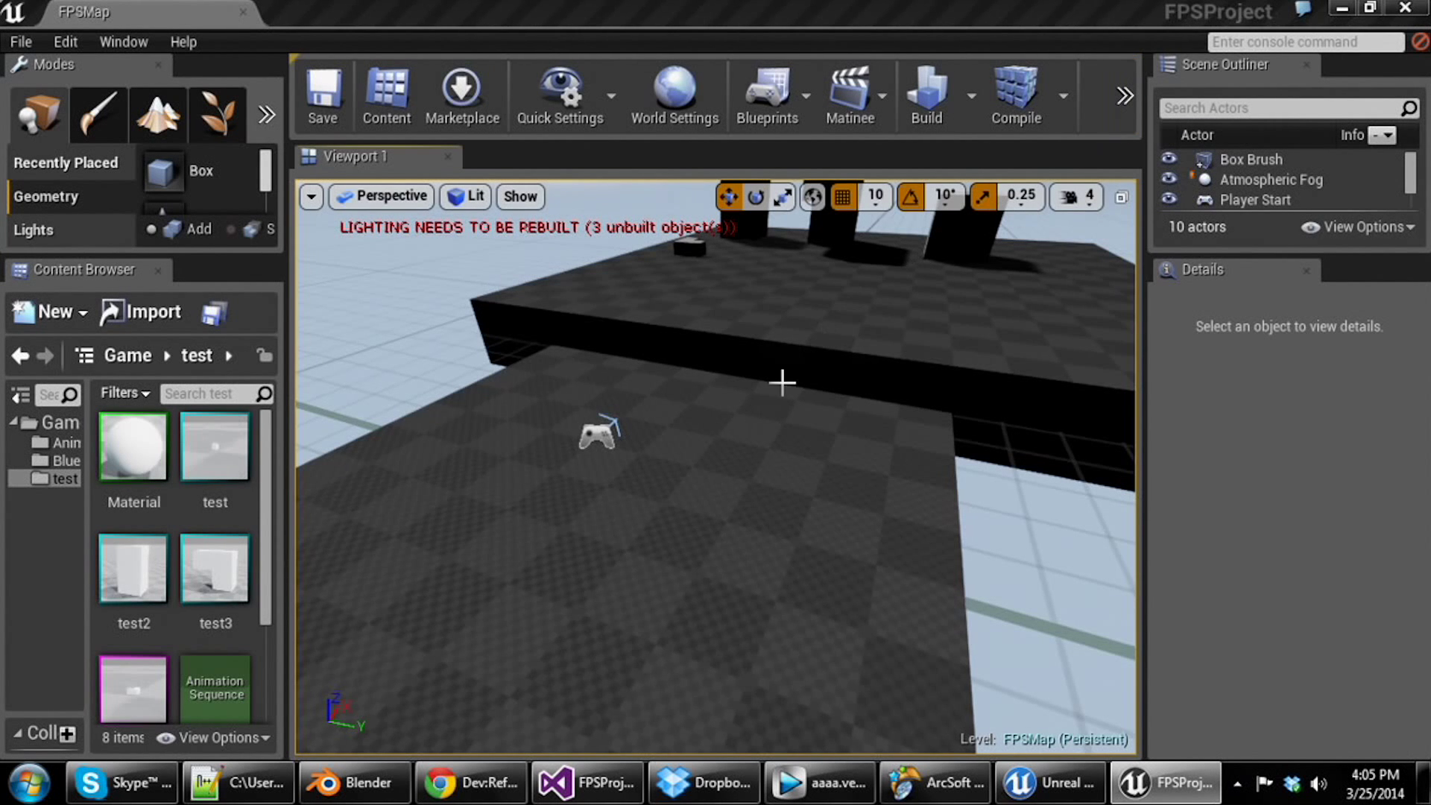
{"action": "right_click_drag", "start_coordinate": [739, 453], "coordinate": [742, 299]}
{"action": "key", "text": "a"}
{"action": "middle_click_drag", "start_coordinate": [596, 235], "coordinate": [506, 237]}
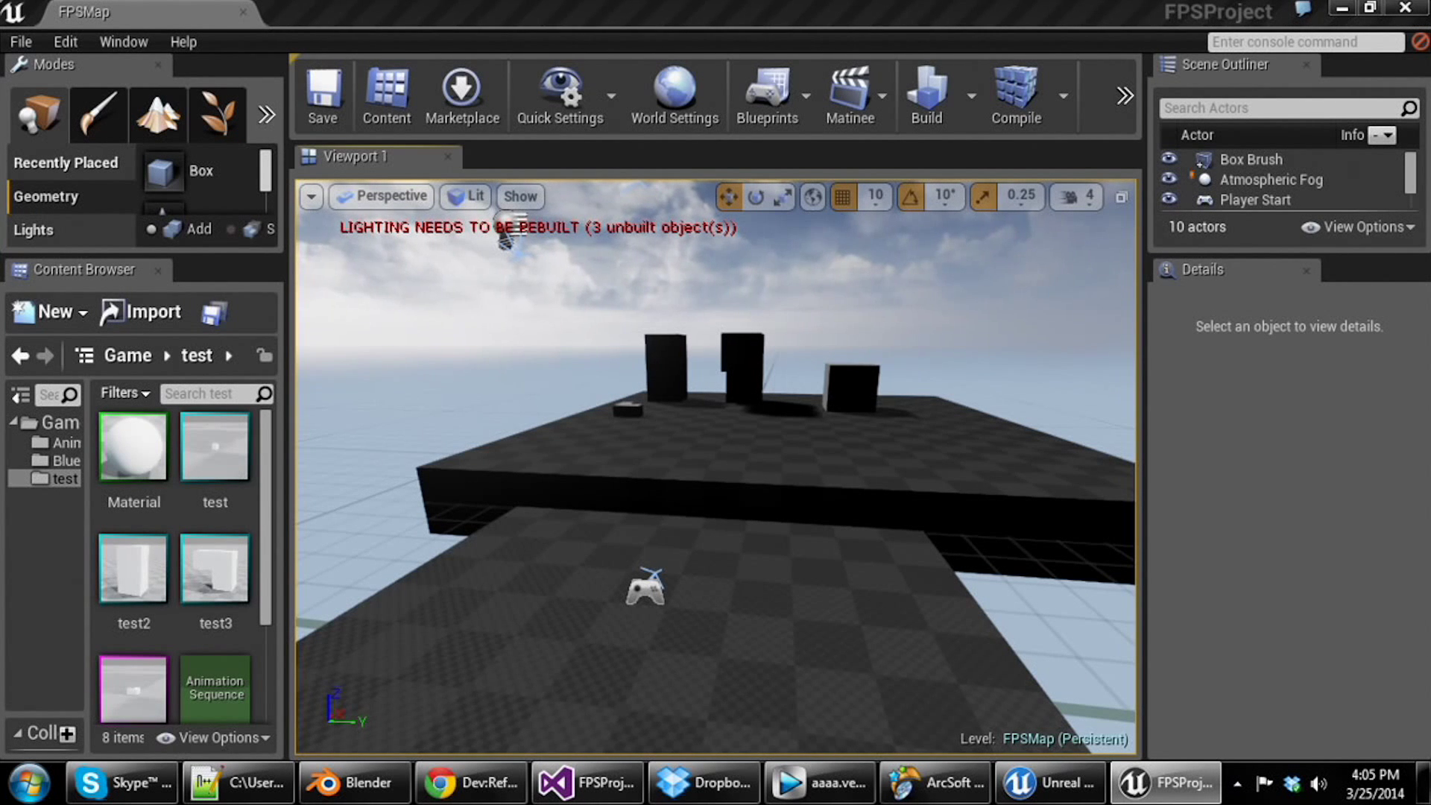
{"action": "middle_click_drag", "start_coordinate": [507, 237], "coordinate": [458, 240]}
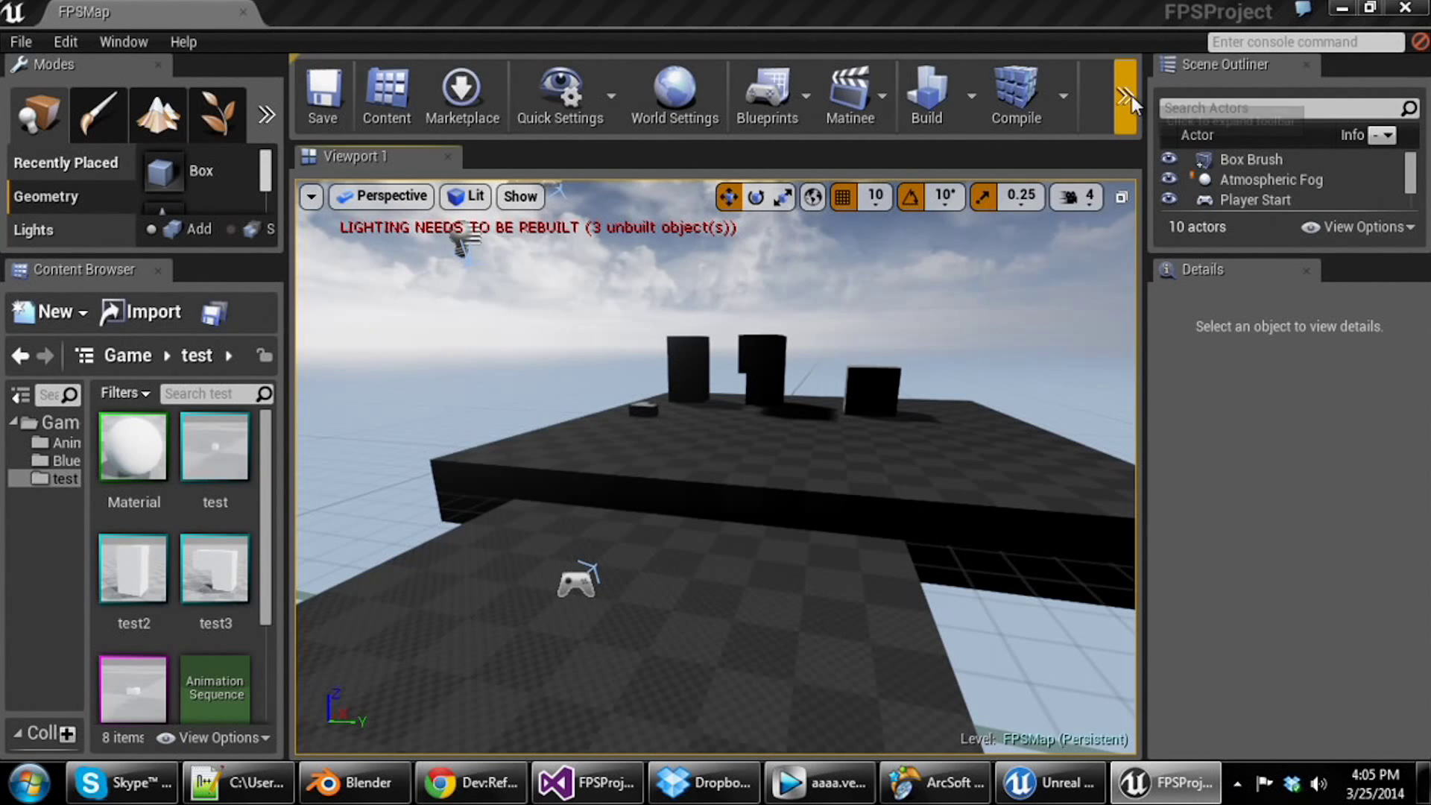
- Play the level in the viewport and test the character by walking around the platforms and jumping
{"action": "left_click", "coordinate": [1125, 95]}
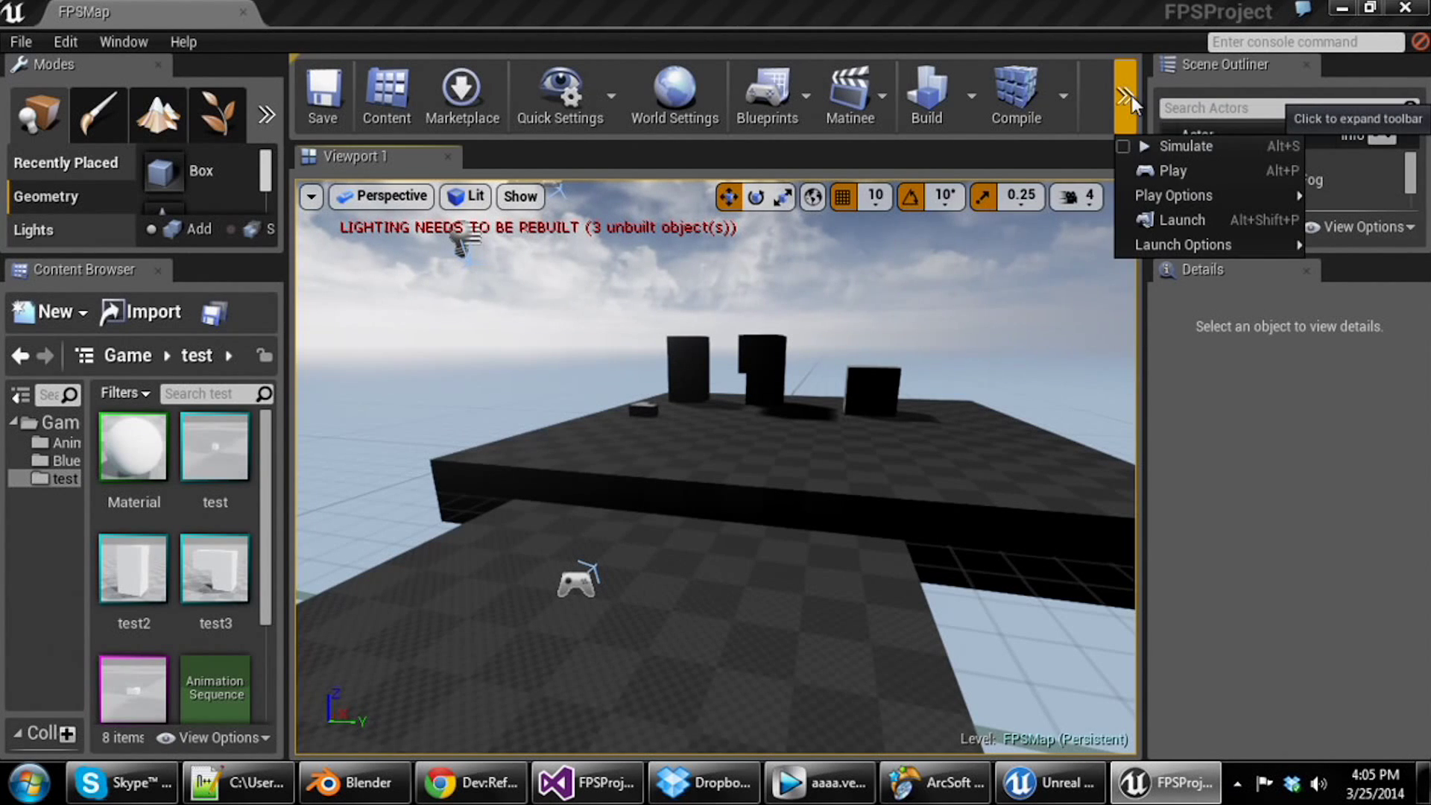
{"action": "left_click", "coordinate": [1175, 171]}
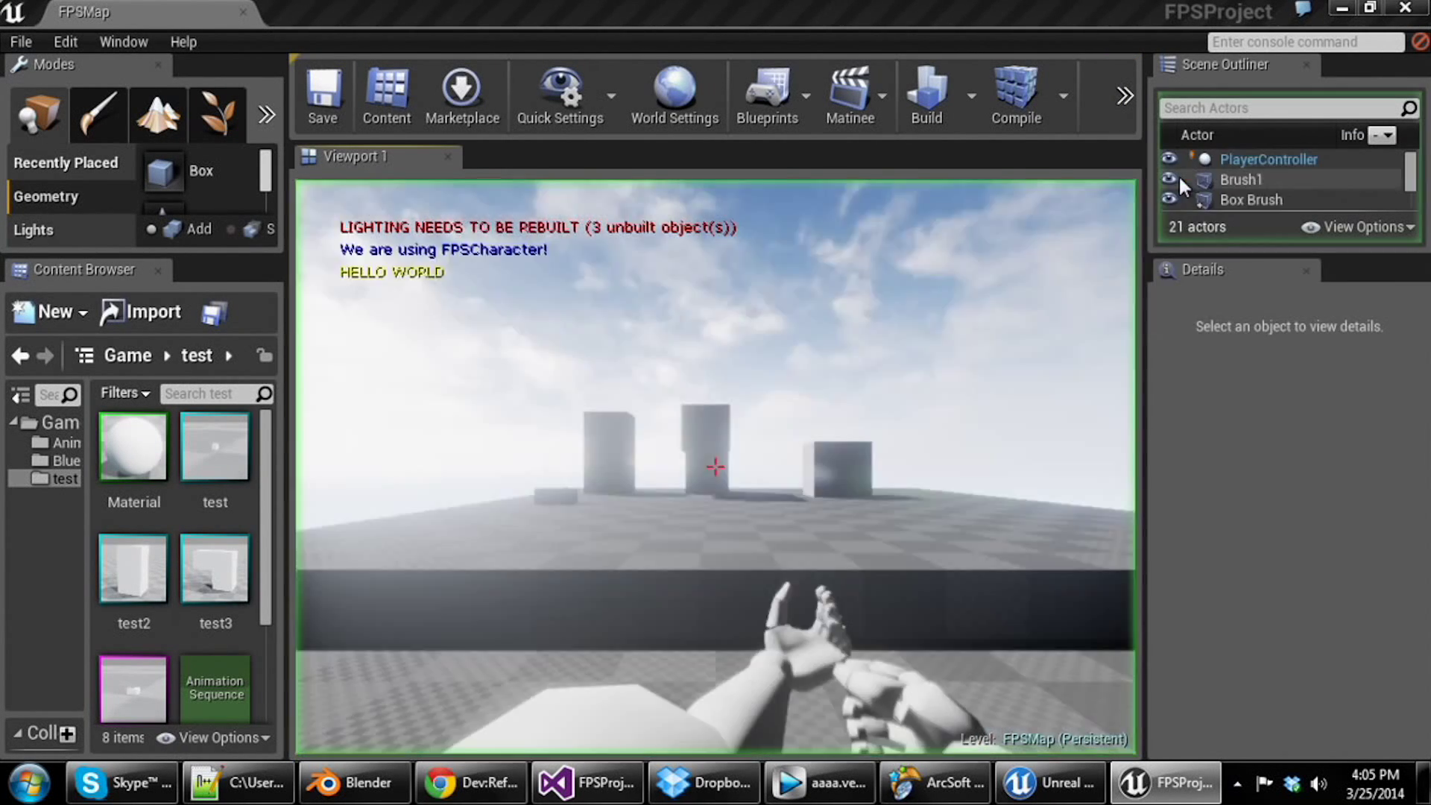
{"action": "key", "text": "w"}
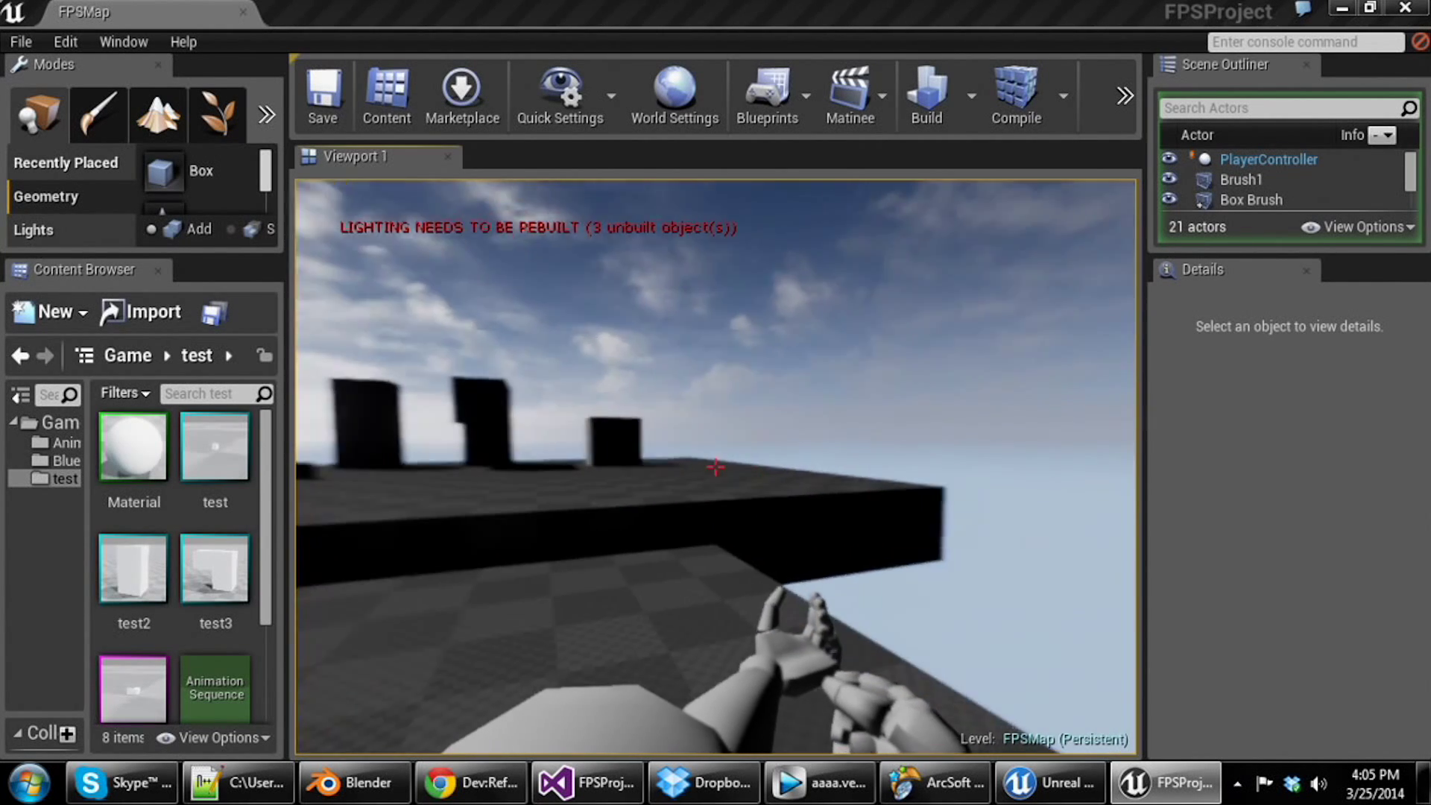
{"action": "key", "text": "w"}
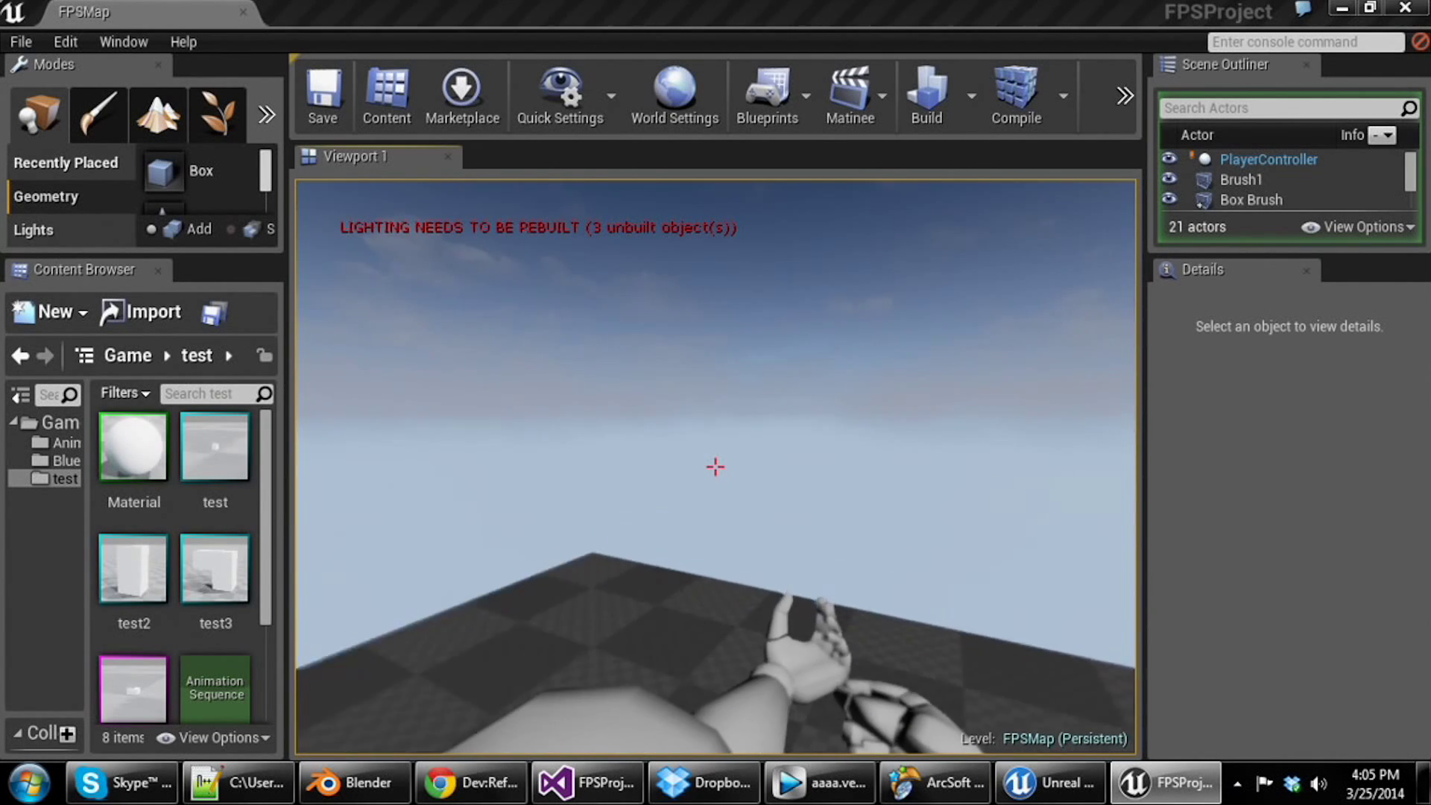
{"action": "key", "text": "w"}
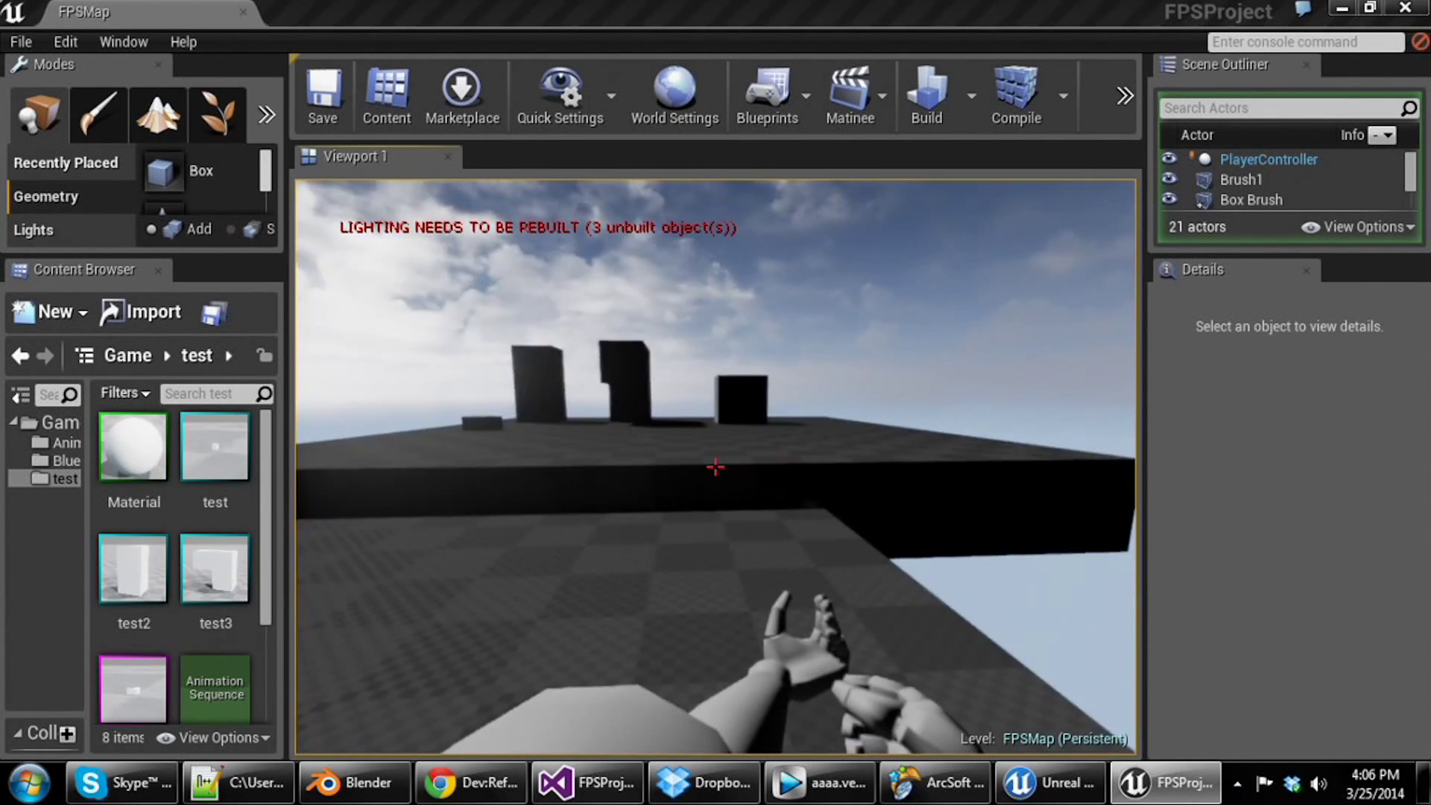
{"action": "key", "text": "w"}
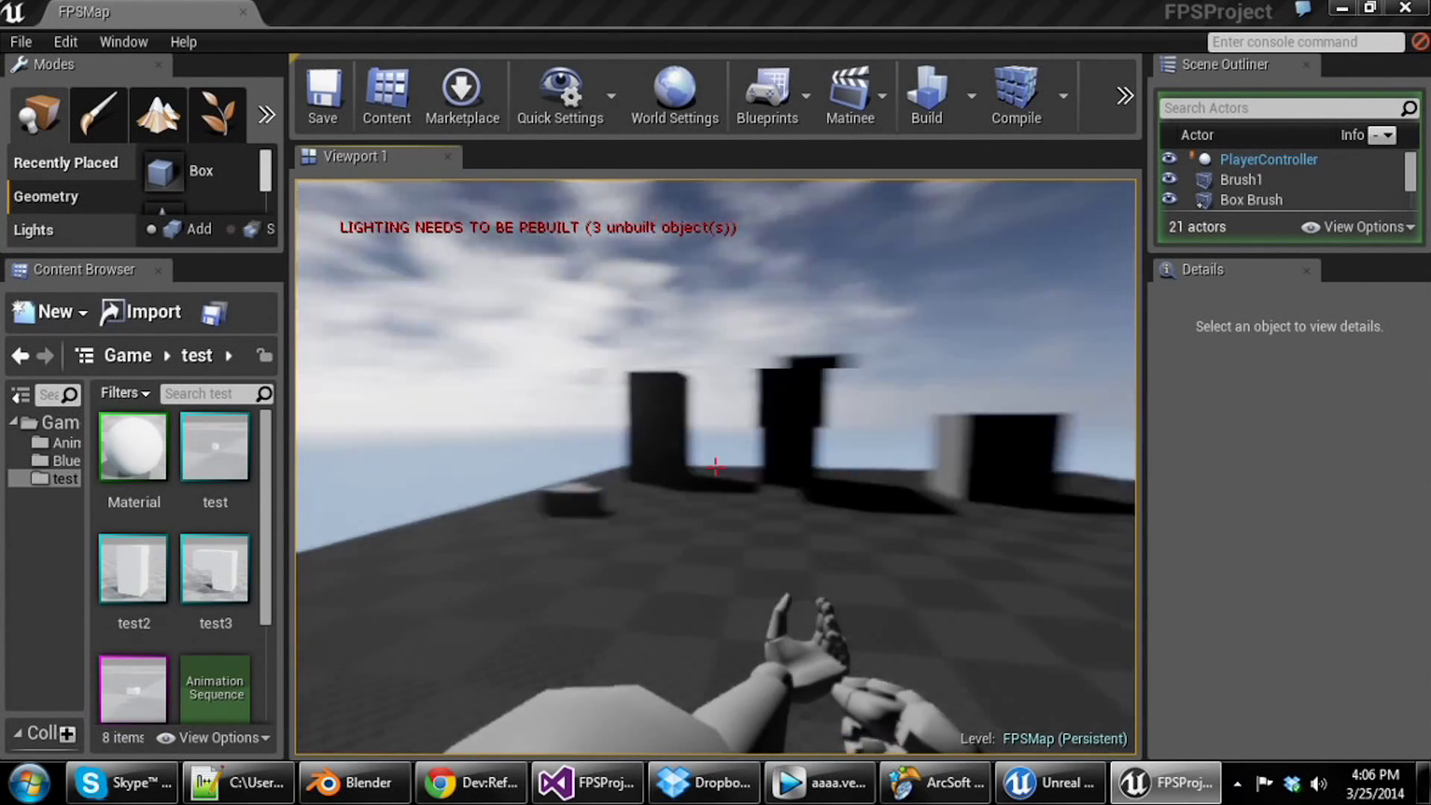
{"action": "key", "text": "w"}
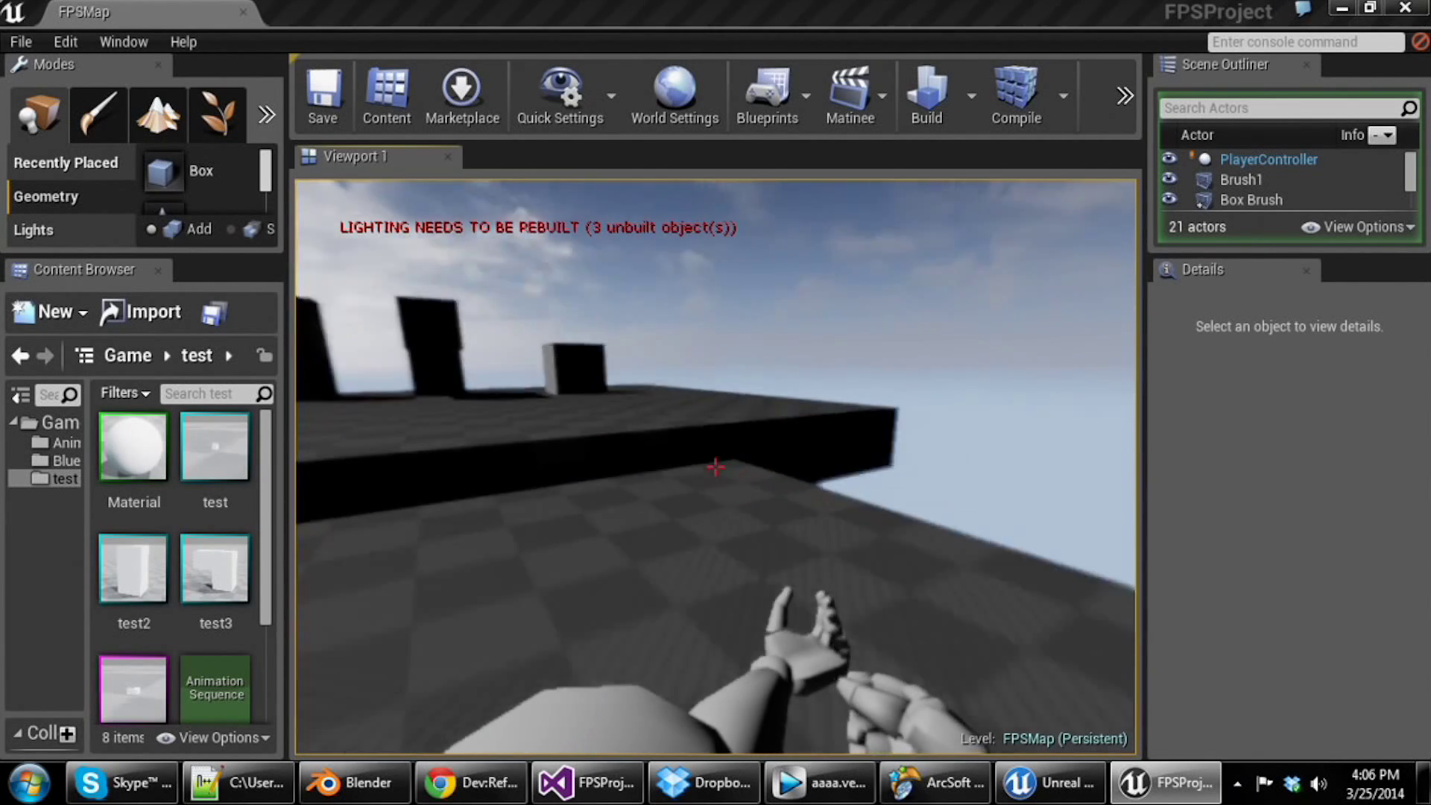
{"action": "key", "text": "w"}
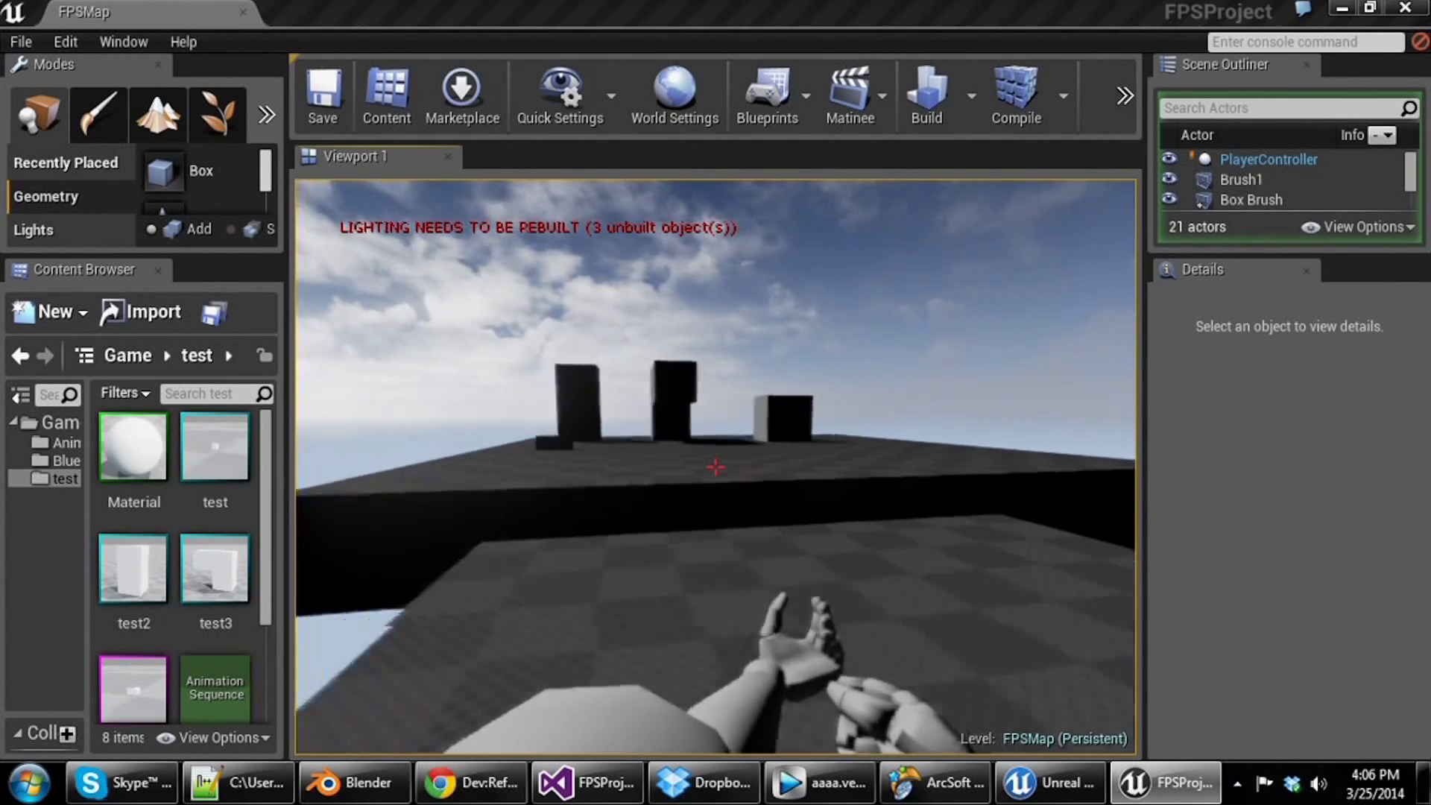
{"action": "key", "text": "w"}
{"action": "key", "text": "space"}
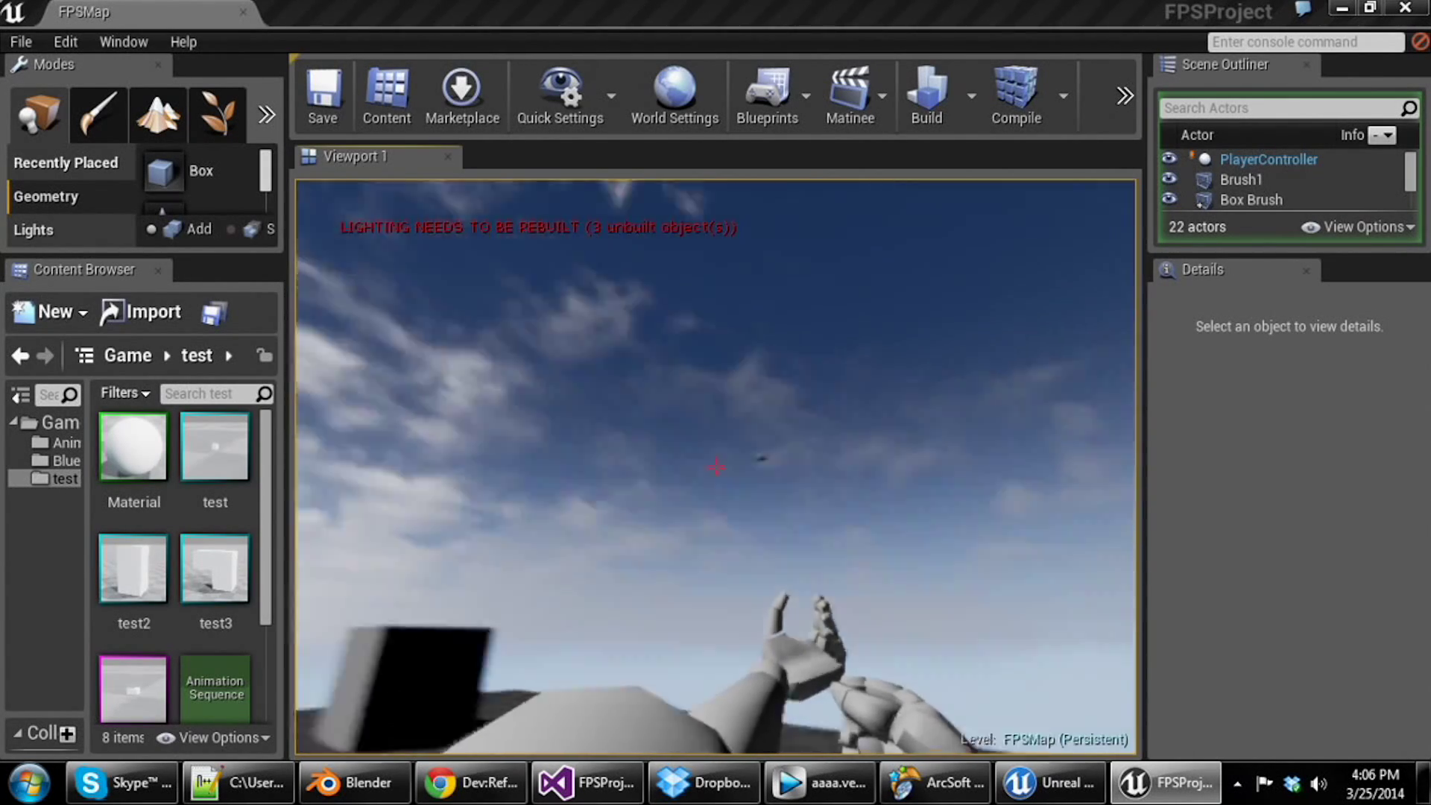
- Test the character's firing by shooting a series of projectiles into the sky
{"action": "left_click", "coordinate": [715, 468]}
{"action": "left_click", "coordinate": [716, 467]}
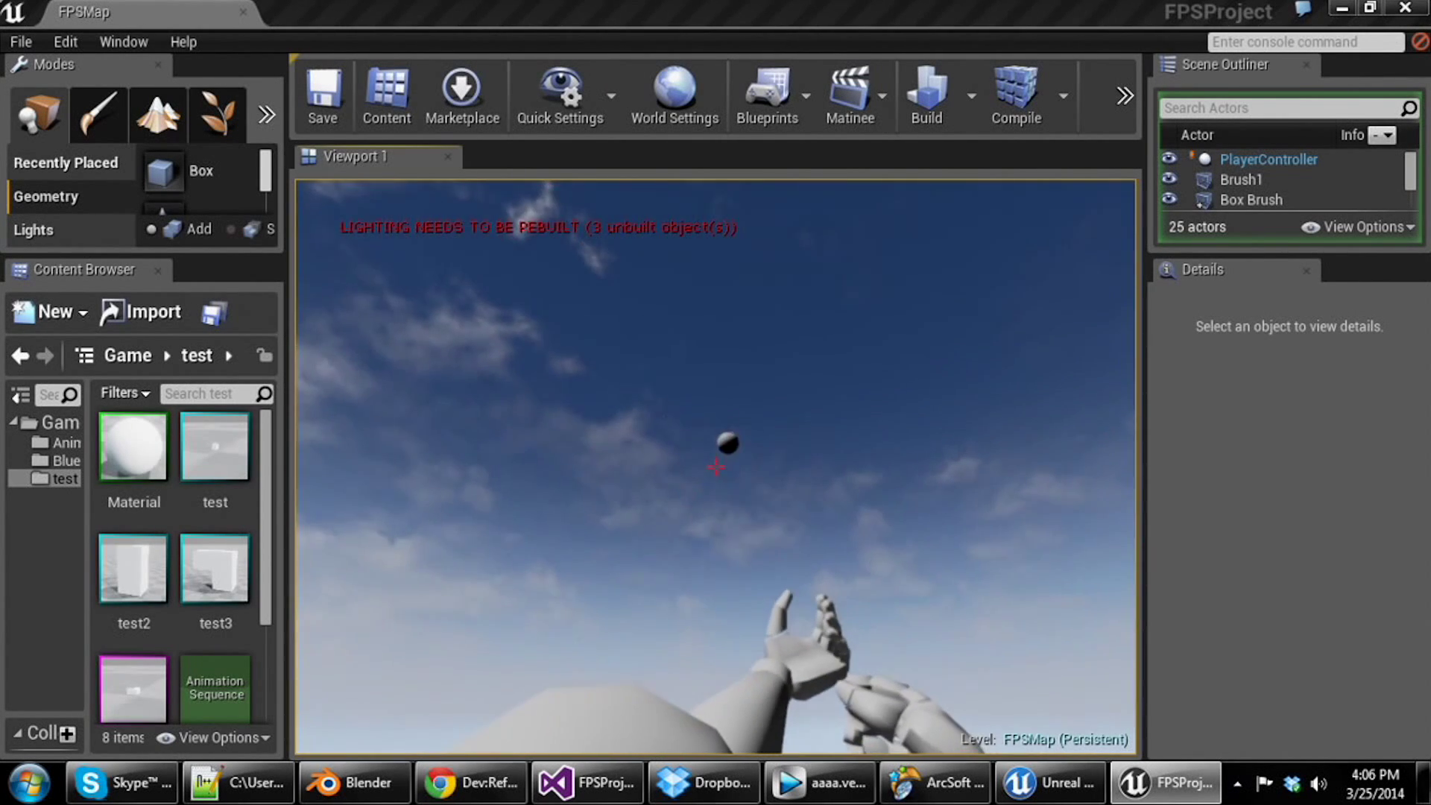
{"action": "left_click", "coordinate": [715, 467]}
{"action": "left_click", "coordinate": [715, 467]}
{"action": "left_click", "coordinate": [716, 467]}
{"action": "left_click", "coordinate": [715, 467]}
{"action": "left_click", "coordinate": [716, 468]}
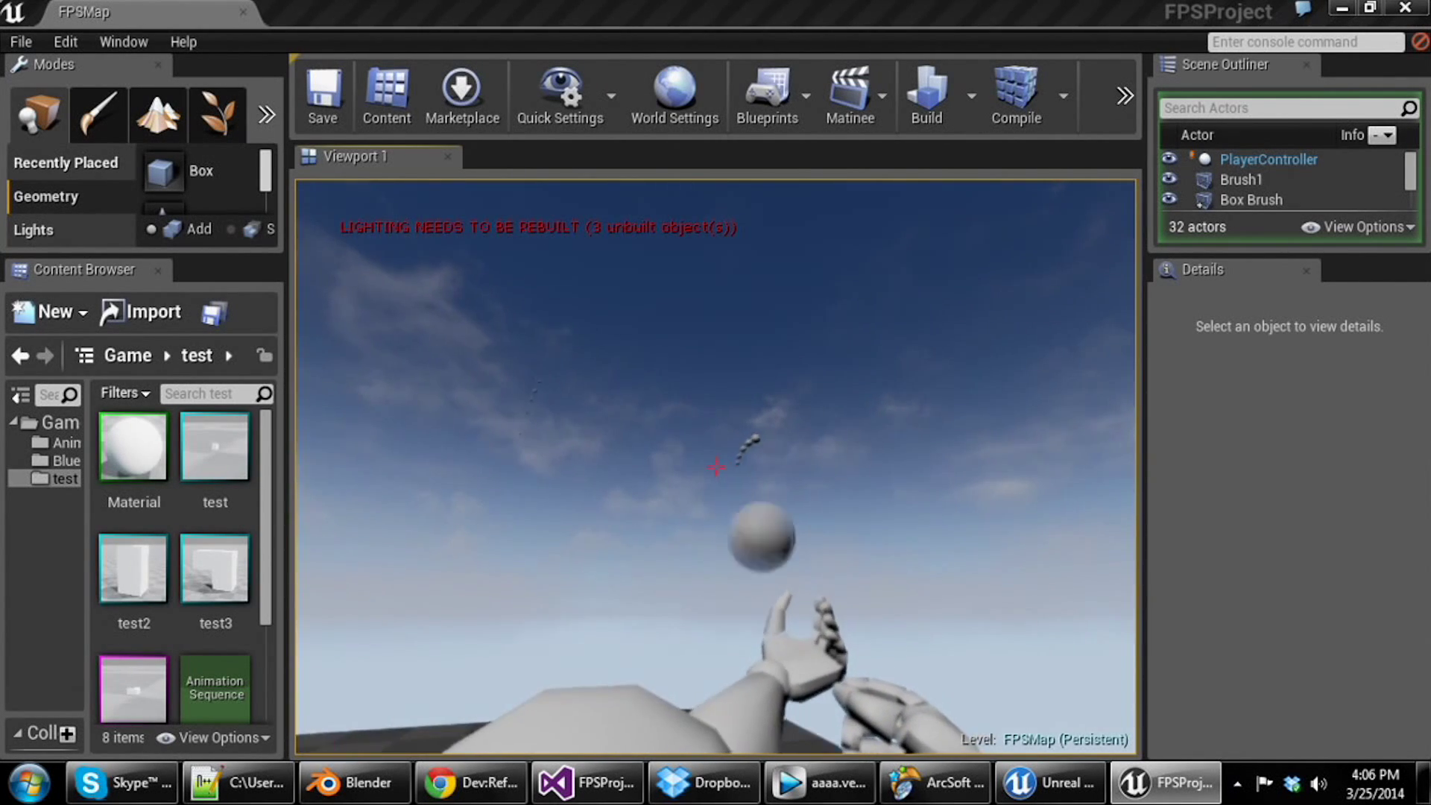
{"action": "left_click", "coordinate": [715, 467]}
{"action": "left_click", "coordinate": [716, 468]}
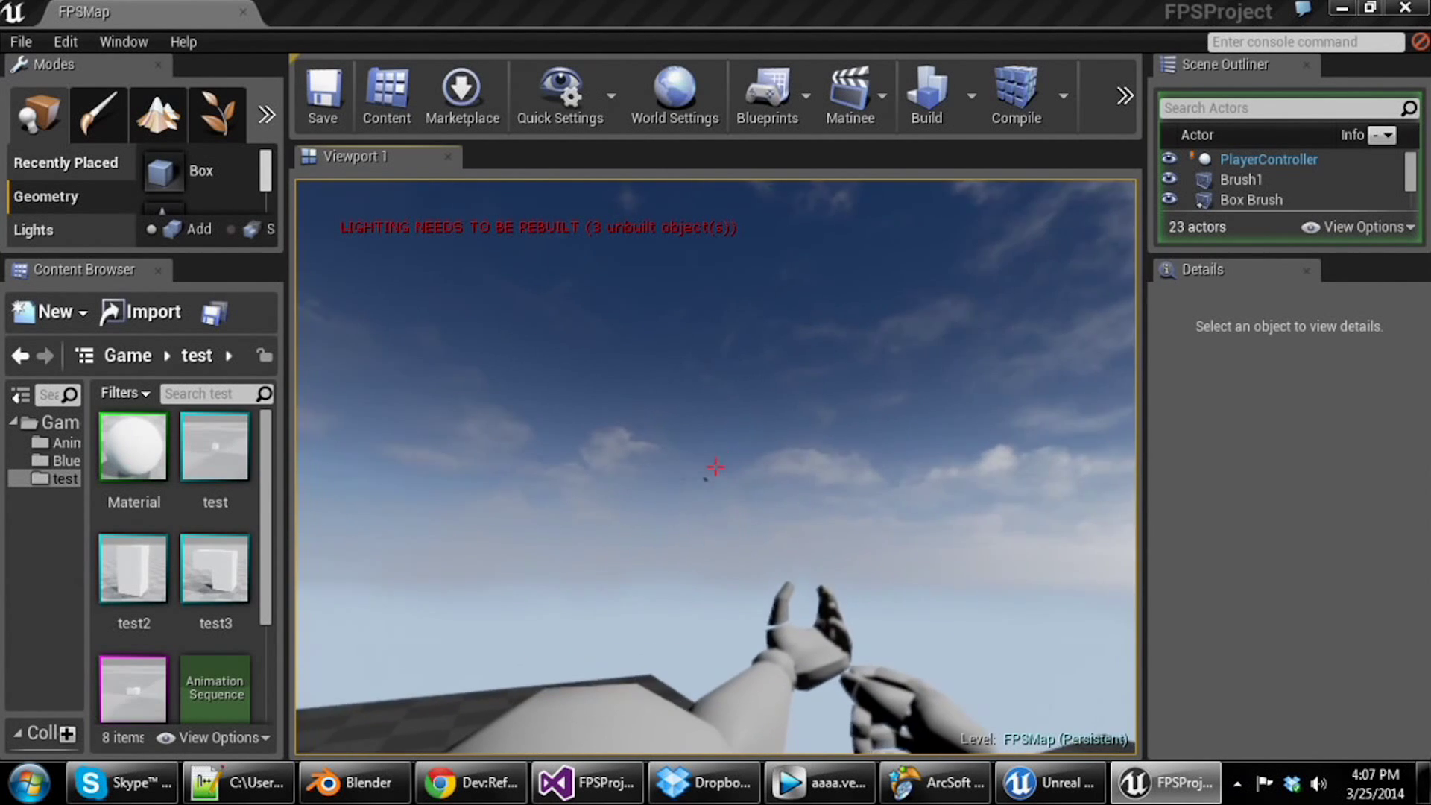
{"action": "left_click", "coordinate": [715, 466]}
{"action": "left_click", "coordinate": [715, 466]}
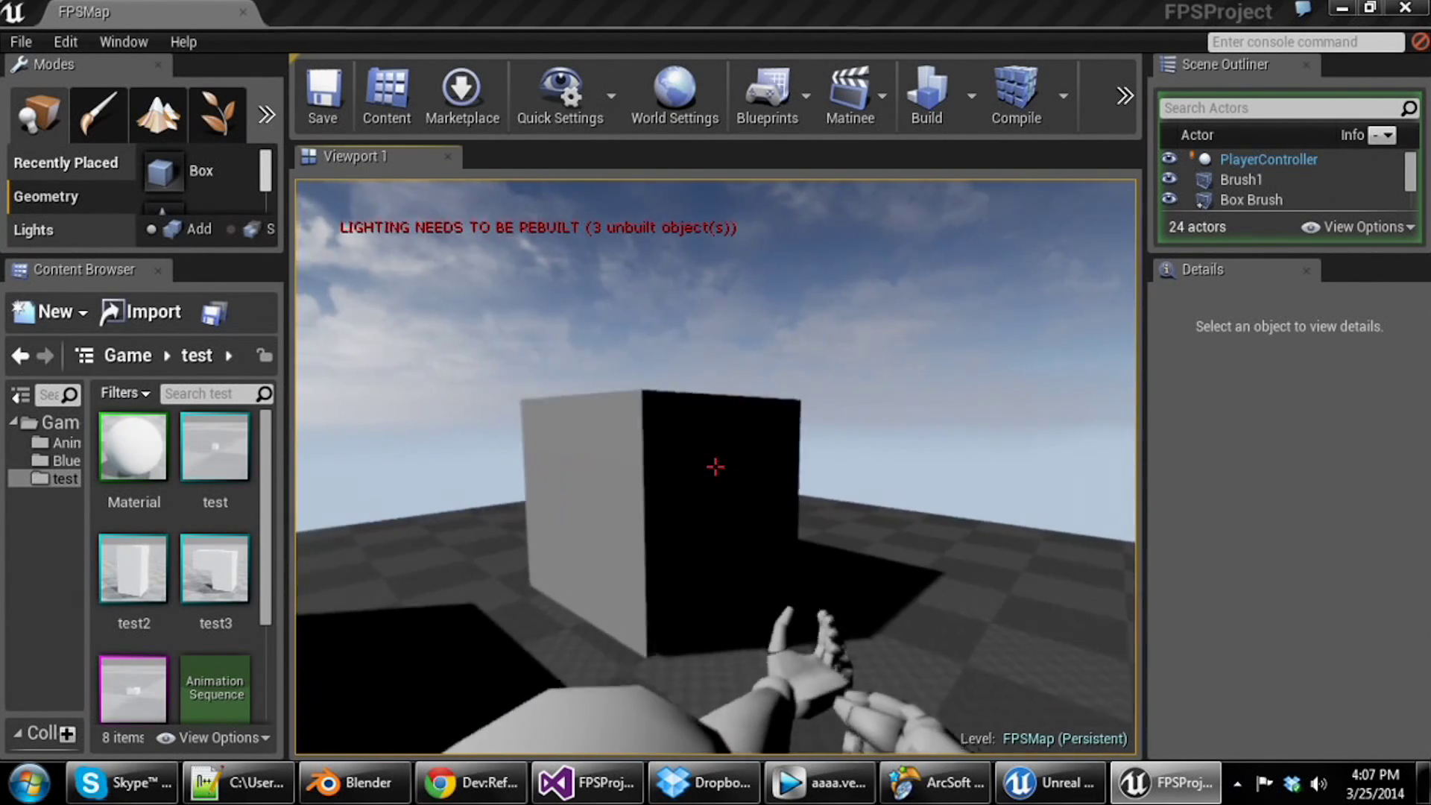
- Fire one more projectile and walk the character past the low L-shaped block toward the tall blocks
{"action": "left_click", "coordinate": [716, 466]}
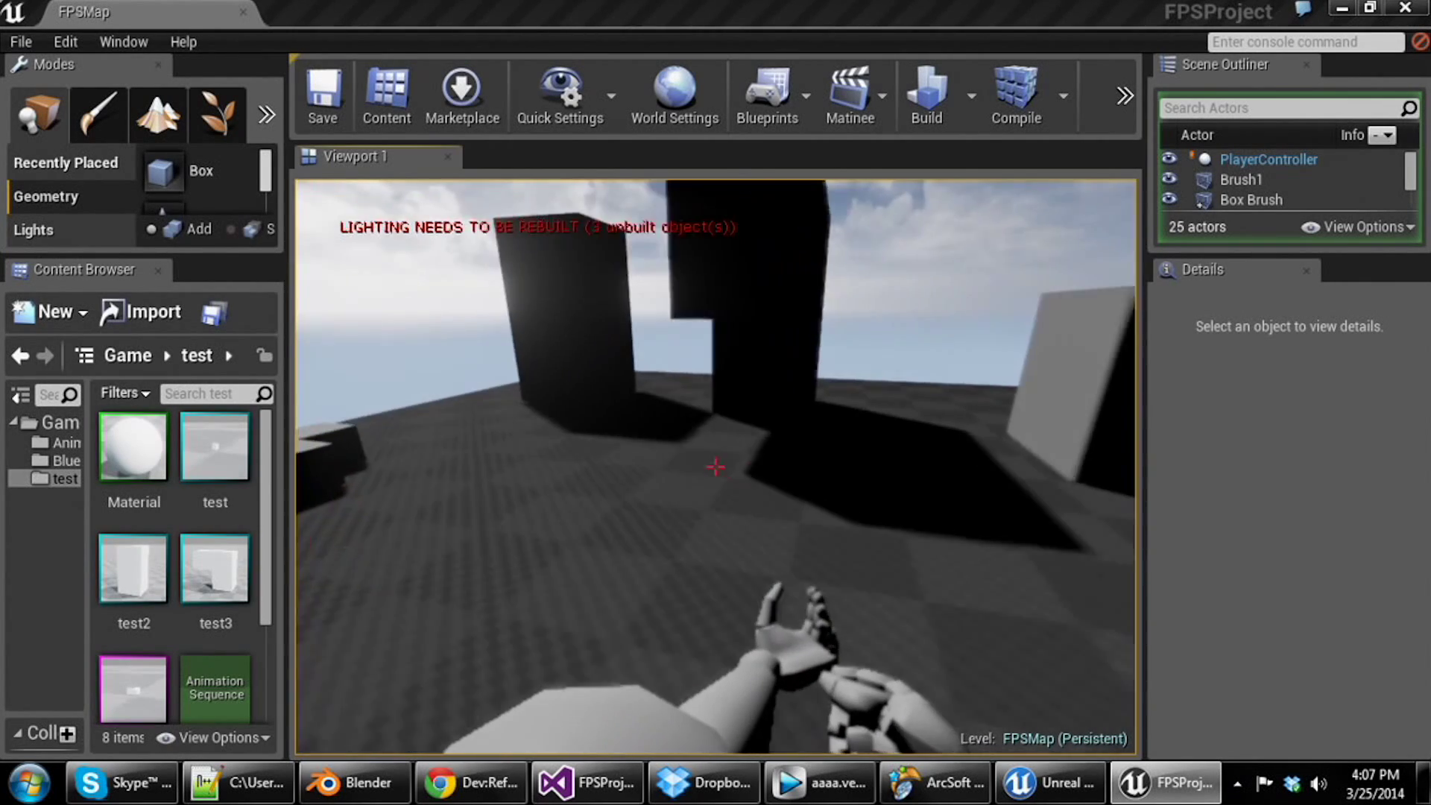
{"action": "key", "text": "a"}
{"action": "key", "text": "w"}
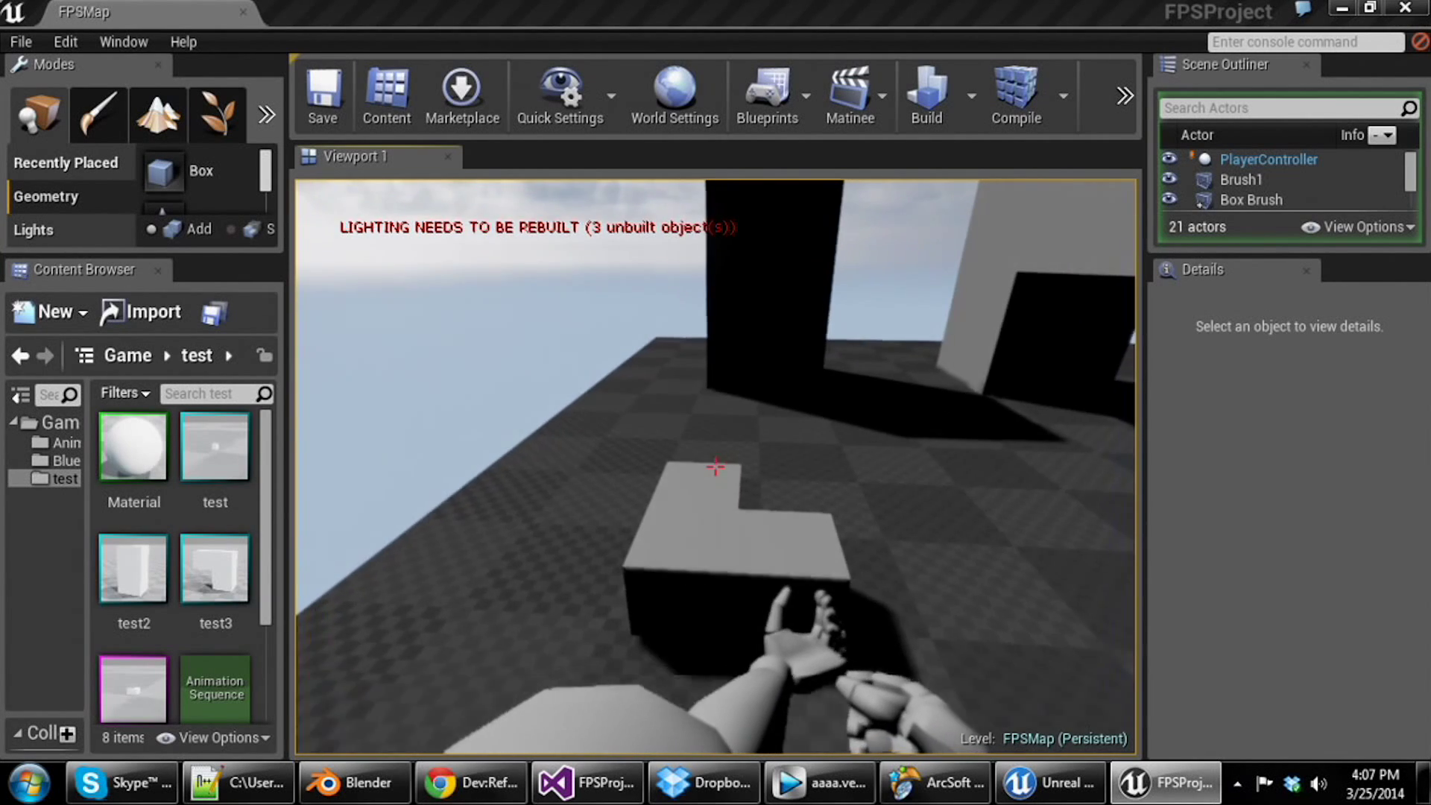
{"action": "key", "text": "w"}
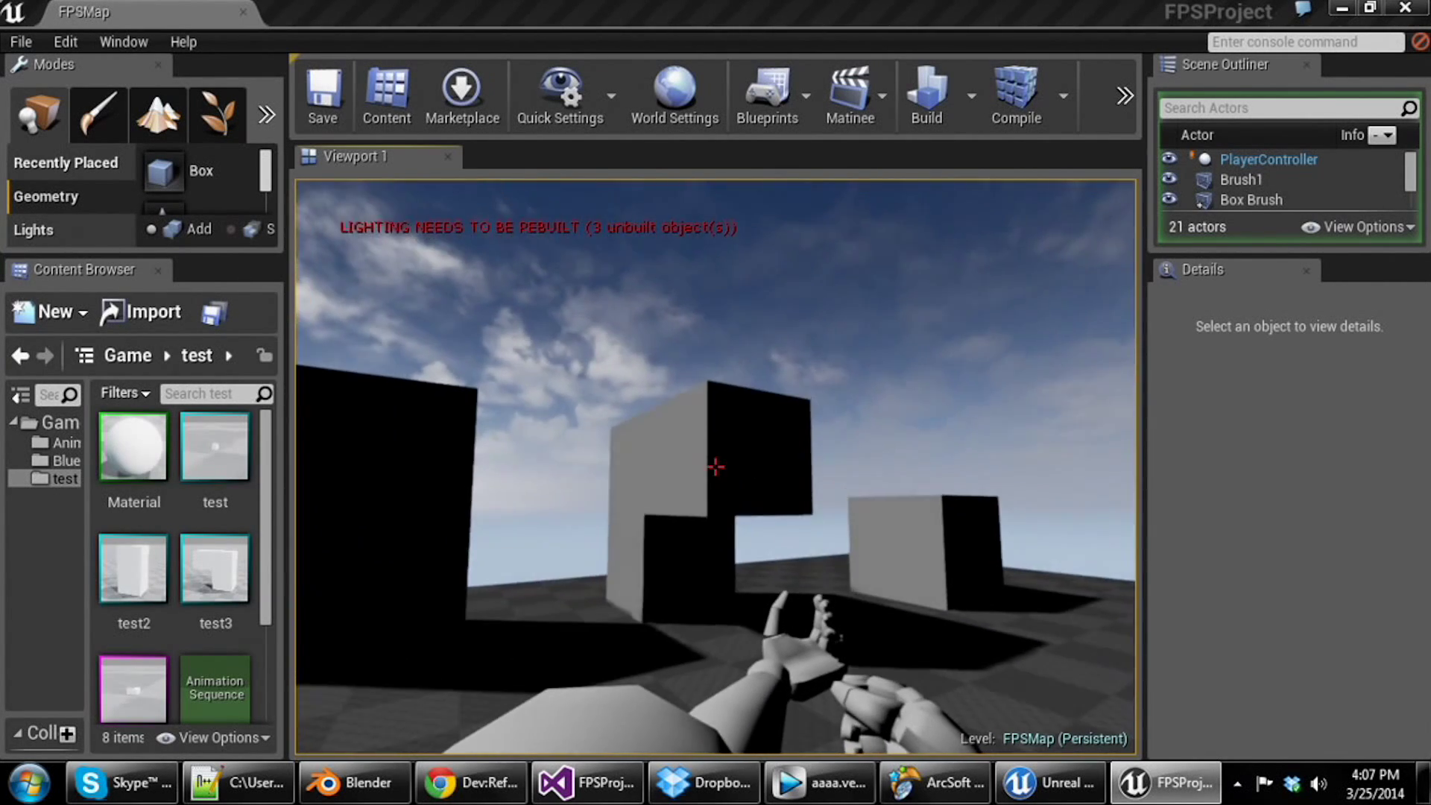
{"action": "key", "text": "s"}
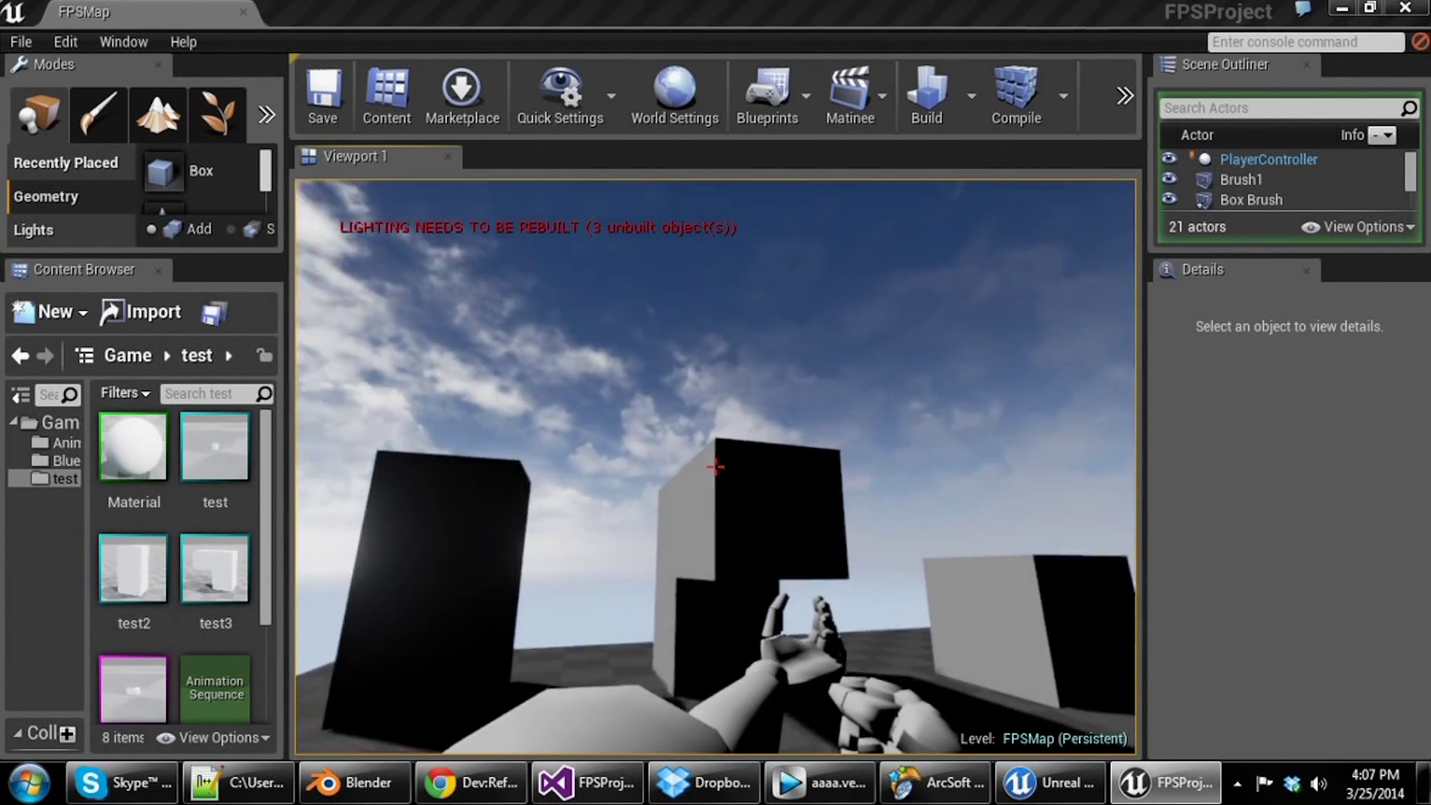
- Fire several projectiles at the upper corner of the tall overhanging block, backing and strafing around it
{"action": "left_click", "coordinate": [715, 467]}
{"action": "key", "text": "s"}
{"action": "left_click", "coordinate": [716, 467]}
{"action": "left_click", "coordinate": [716, 466]}
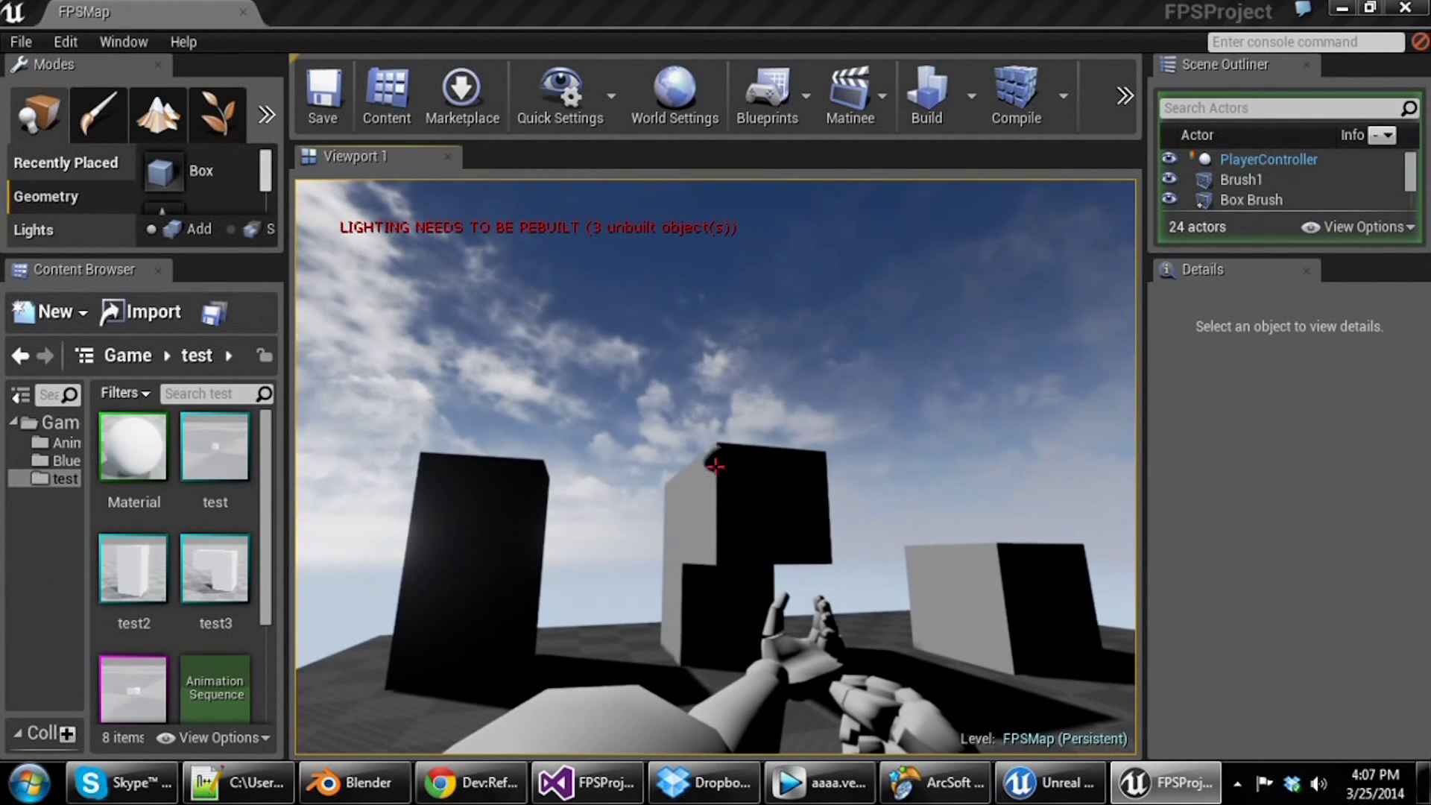
{"action": "left_click", "coordinate": [715, 467]}
{"action": "left_click", "coordinate": [715, 466]}
{"action": "left_click", "coordinate": [716, 467]}
{"action": "key", "text": "d"}
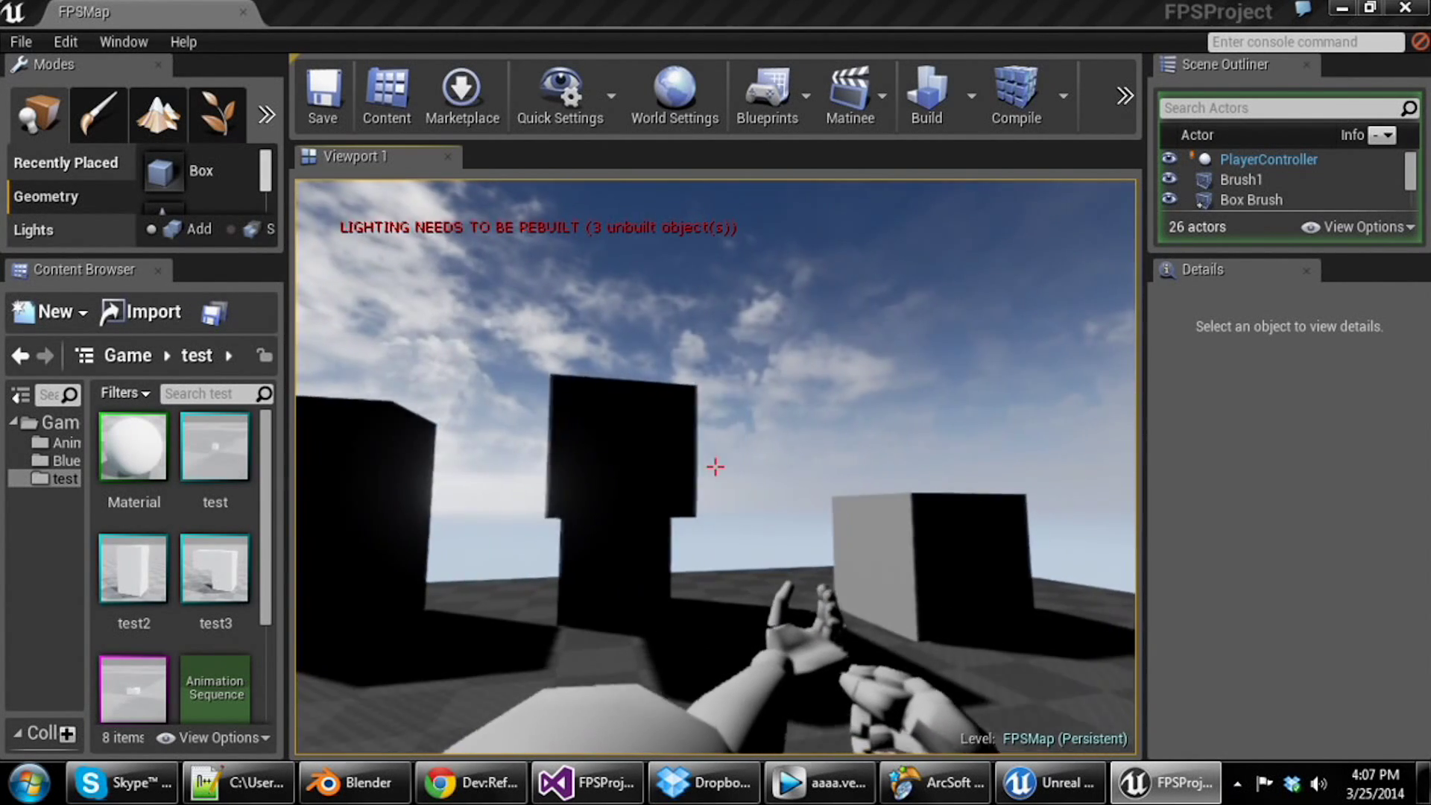
{"action": "key", "text": "d"}
{"action": "key", "text": "s"}
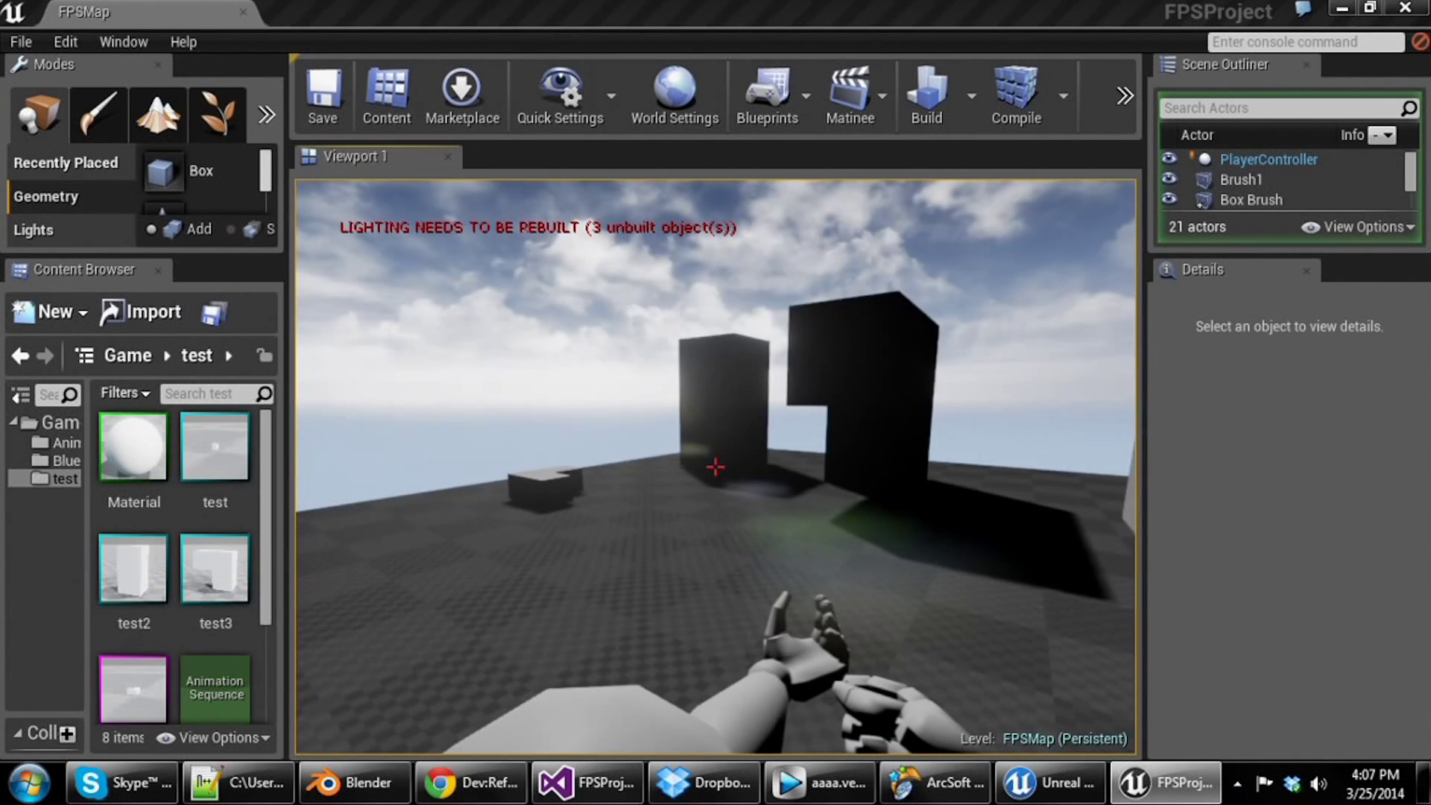
- End the play session and view the blocks from beside the raised platform
{"action": "key", "text": "Escape"}
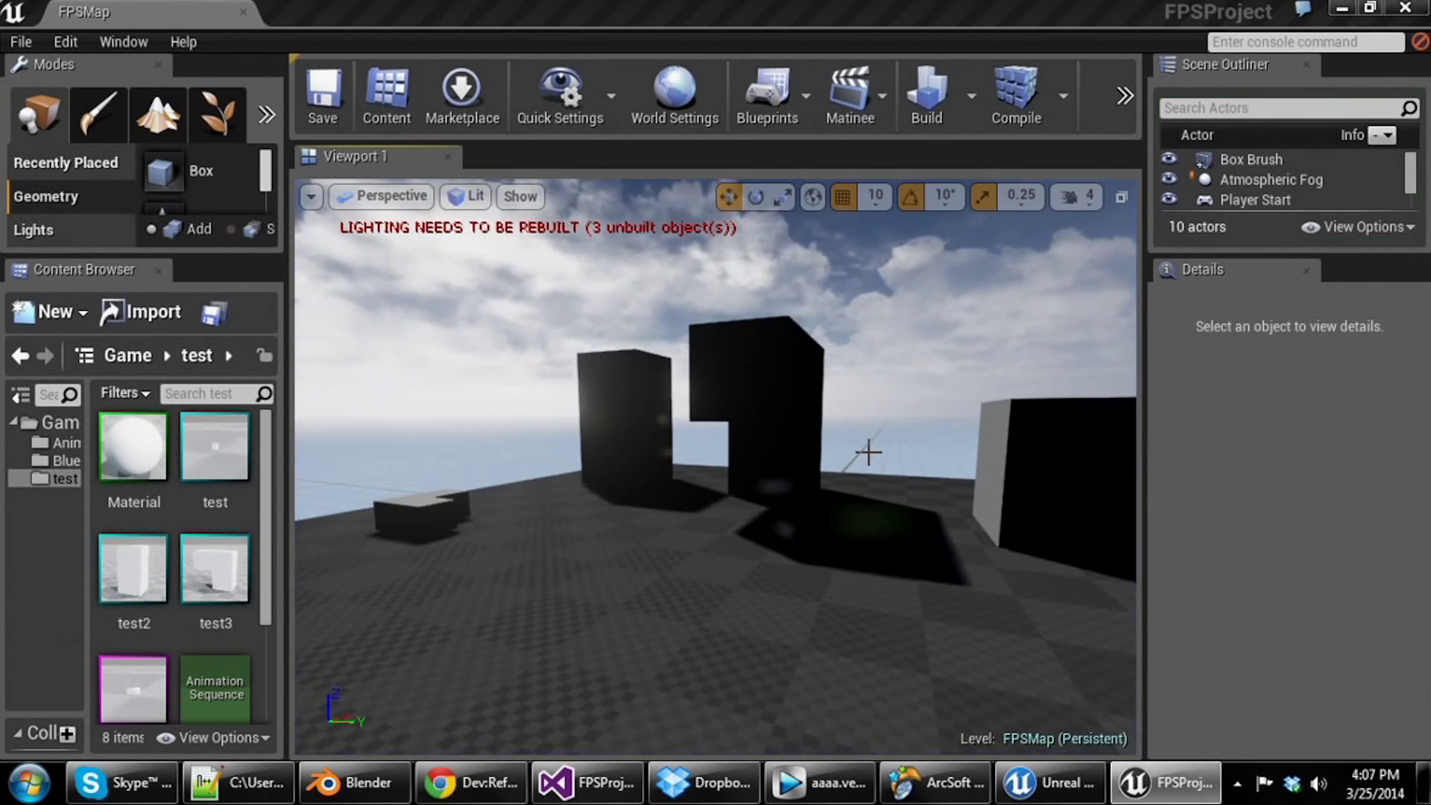
{"action": "key", "text": "a"}
{"action": "right_click_drag", "start_coordinate": [715, 466], "coordinate": [939, 447]}
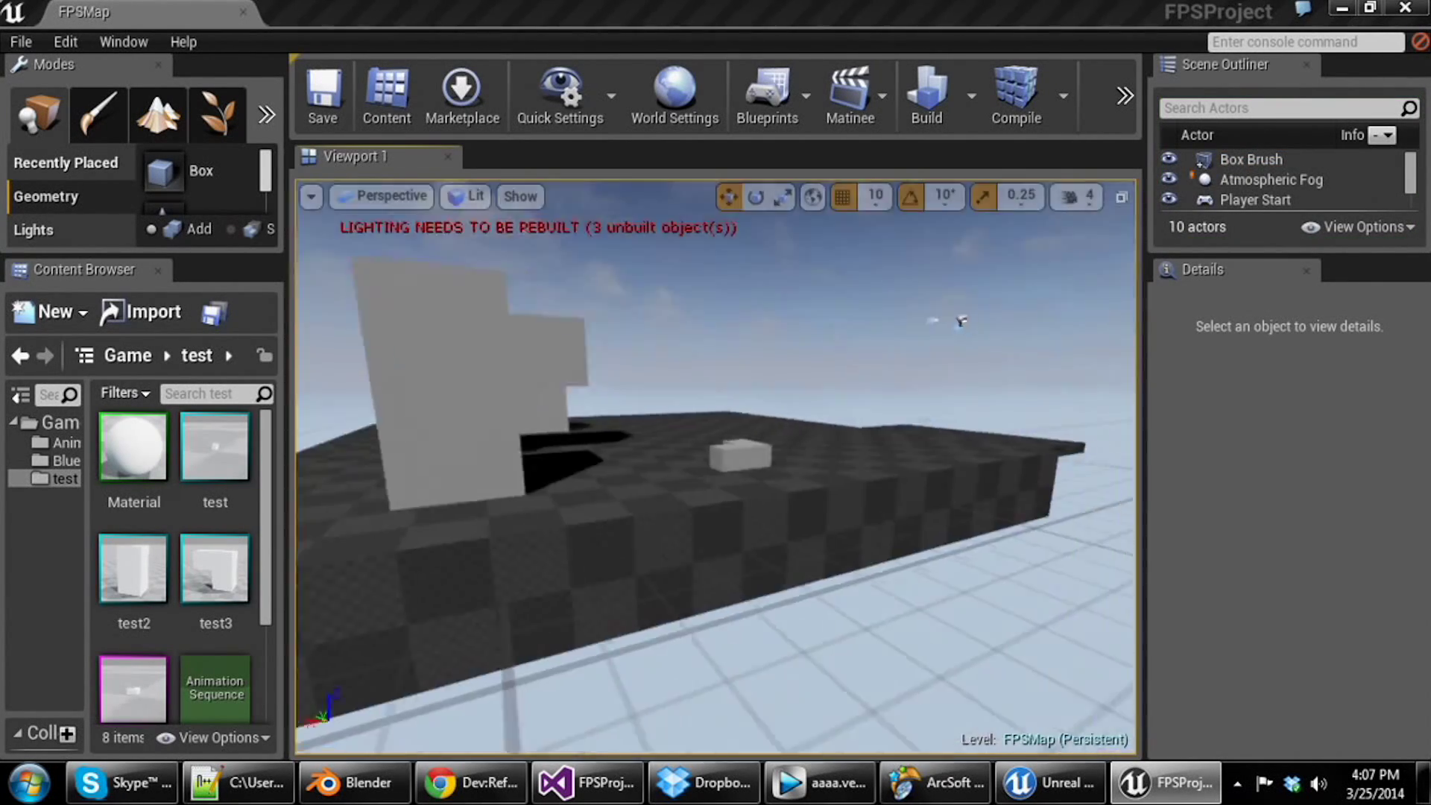
{"action": "right_click_drag", "start_coordinate": [868, 452], "coordinate": [790, 432]}
- Switch to Visual Studio and review FPSProjectile.cpp and the FPSGameMode source and header files
{"action": "left_click", "coordinate": [587, 783]}
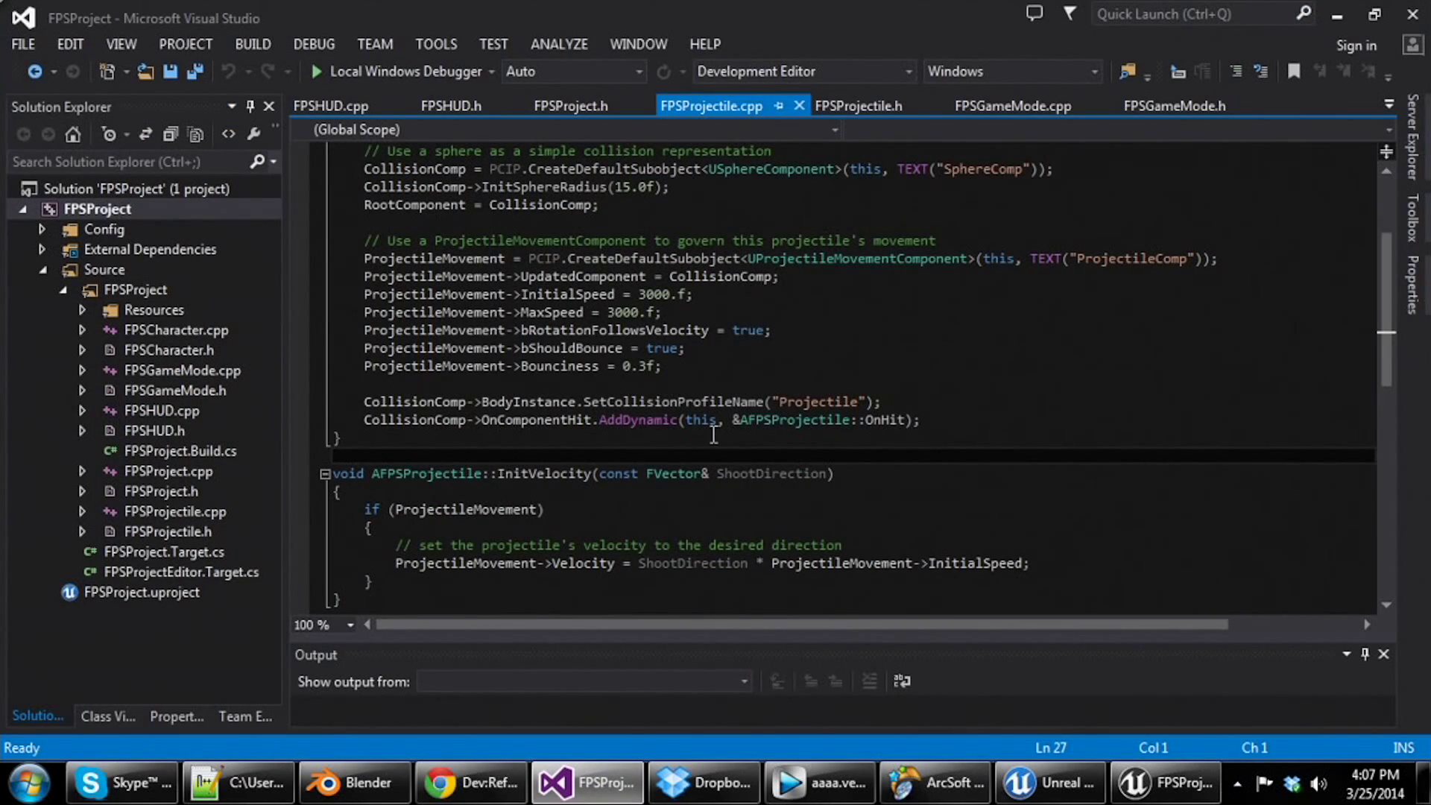
{"action": "scroll", "coordinate": [714, 408], "scroll_direction": "down", "scroll_amount": 3}
{"action": "scroll", "coordinate": [714, 408], "scroll_direction": "up", "scroll_amount": 4}
{"action": "left_click", "coordinate": [1026, 109]}
{"action": "scroll", "coordinate": [799, 390], "scroll_direction": "down", "scroll_amount": 2}
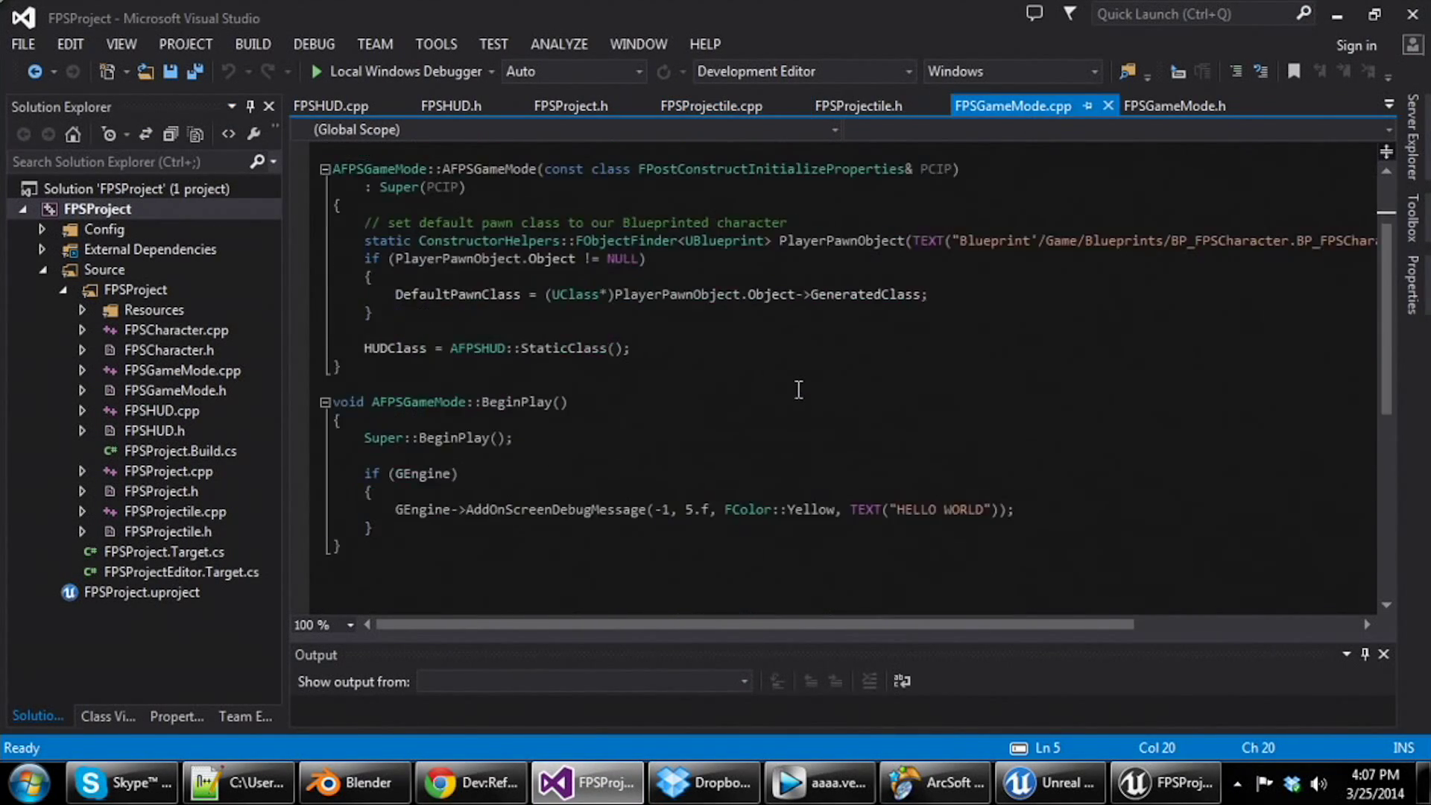
{"action": "scroll", "coordinate": [793, 374], "scroll_direction": "up", "scroll_amount": 2}
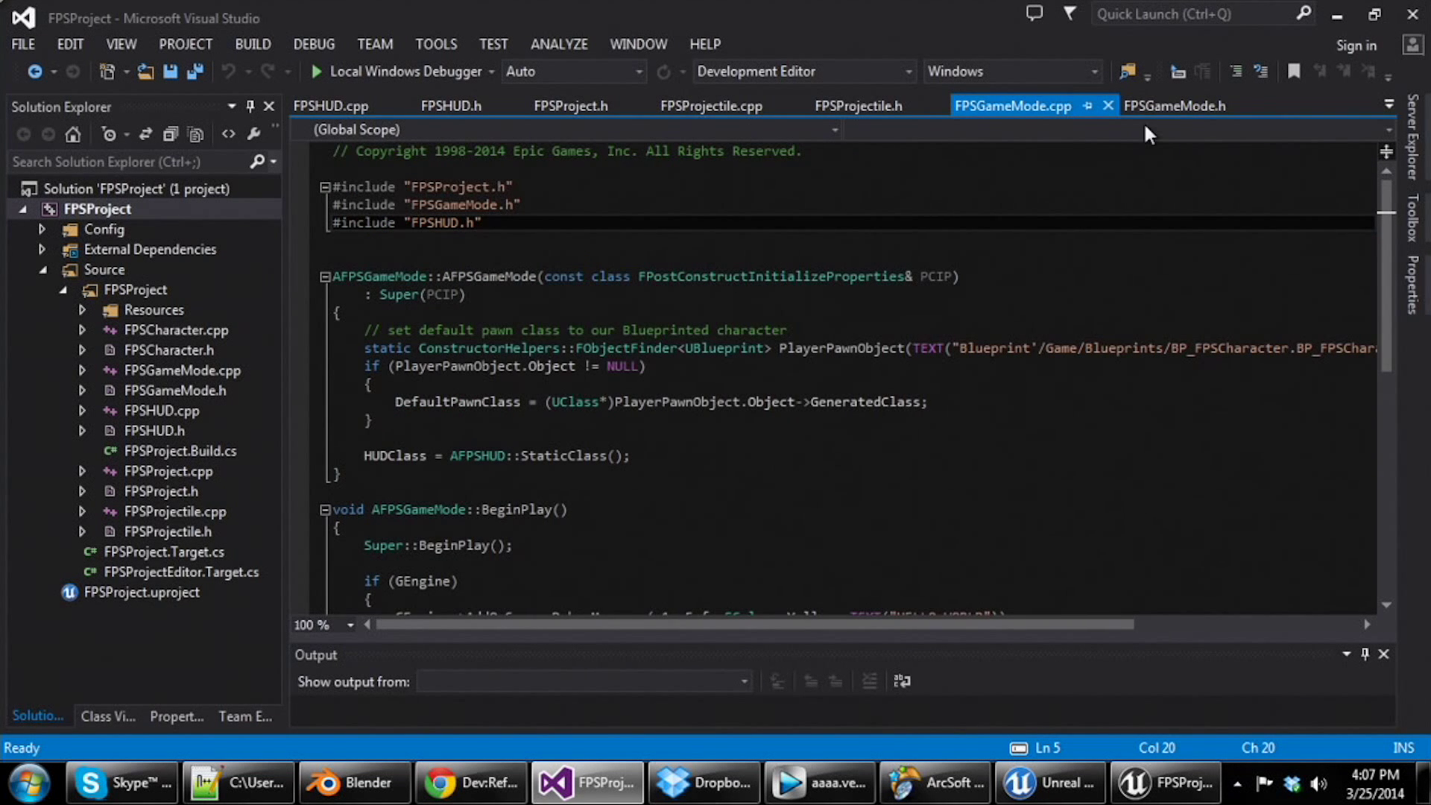
{"action": "left_click", "coordinate": [1161, 98]}
{"action": "left_click", "coordinate": [668, 332]}
{"action": "scroll", "coordinate": [667, 332], "scroll_direction": "up", "scroll_amount": 2}
- Review the projectile class in FPSProjectile.h and the crosshair drawing code in FPSHUD.cpp
{"action": "left_click", "coordinate": [855, 105]}
{"action": "scroll", "coordinate": [742, 320], "scroll_direction": "down", "scroll_amount": 3}
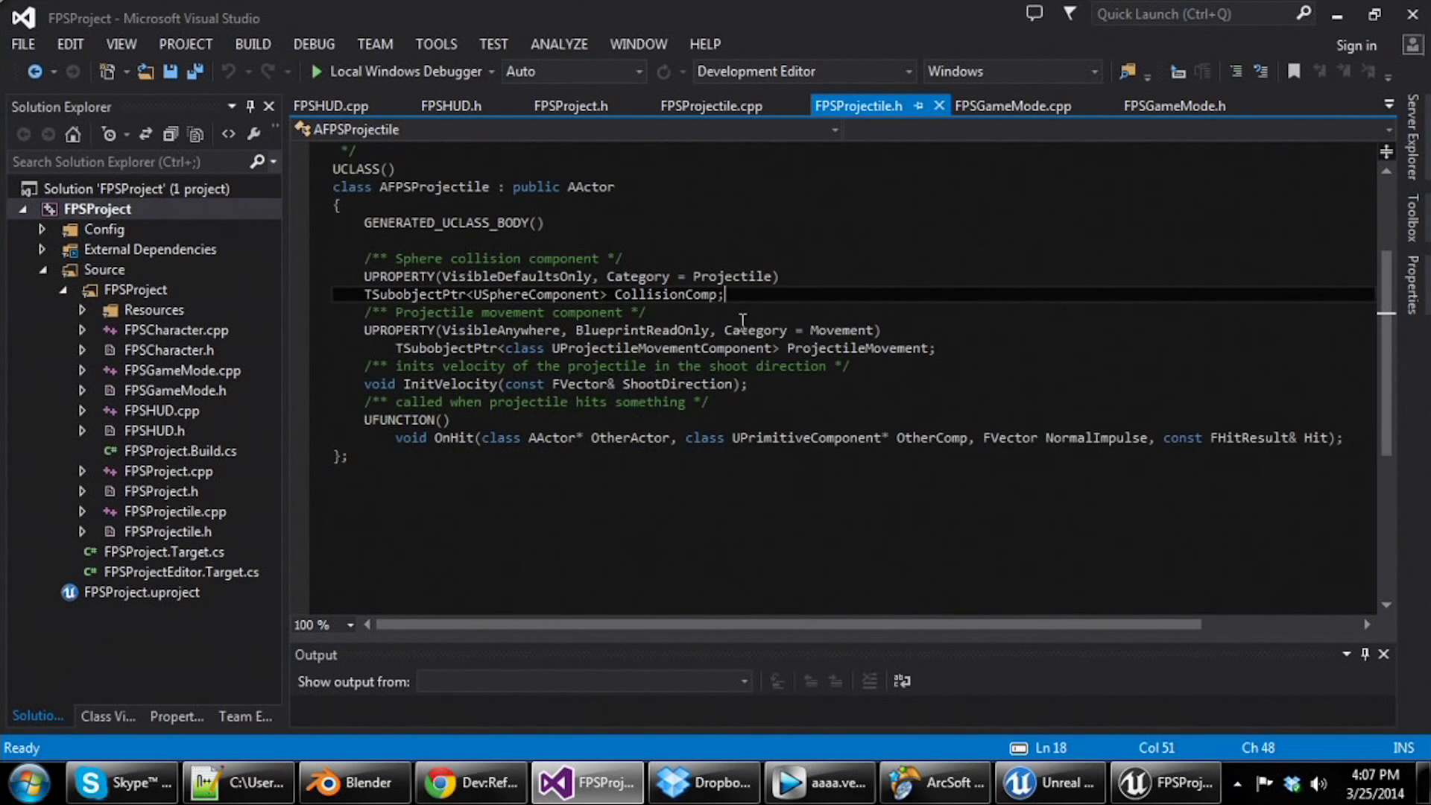
{"action": "scroll", "coordinate": [743, 321], "scroll_direction": "down", "scroll_amount": 2}
{"action": "left_click", "coordinate": [332, 105]}
{"action": "scroll", "coordinate": [707, 420], "scroll_direction": "down", "scroll_amount": 3}
{"action": "scroll", "coordinate": [706, 419], "scroll_direction": "down", "scroll_amount": 1}
{"action": "scroll", "coordinate": [706, 420], "scroll_direction": "up", "scroll_amount": 2}
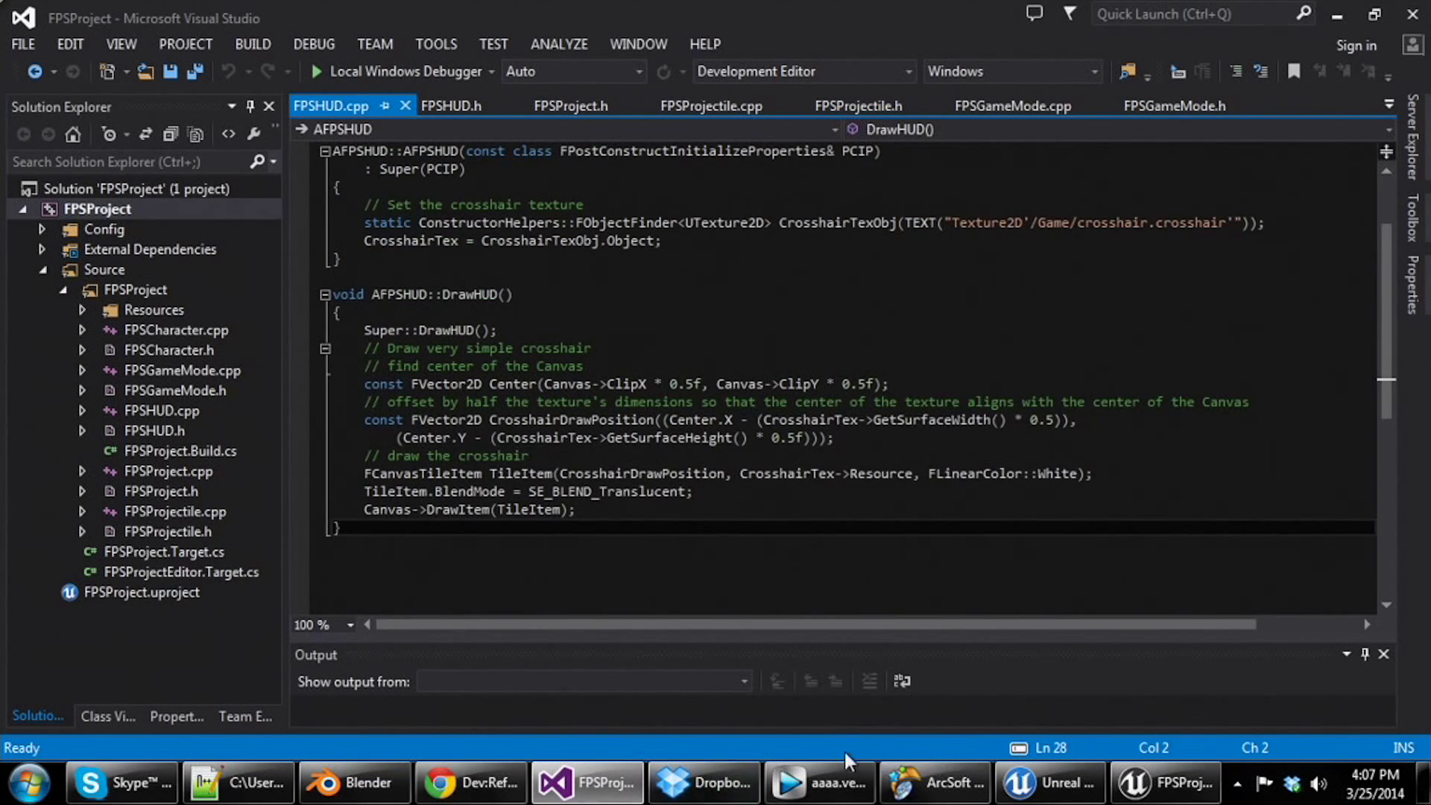
- Switch to Notepad++ and review the ShooterWeapon.cpp code from the mesh setup through the equip, firing and ammo functions
{"action": "left_click", "coordinate": [230, 777]}
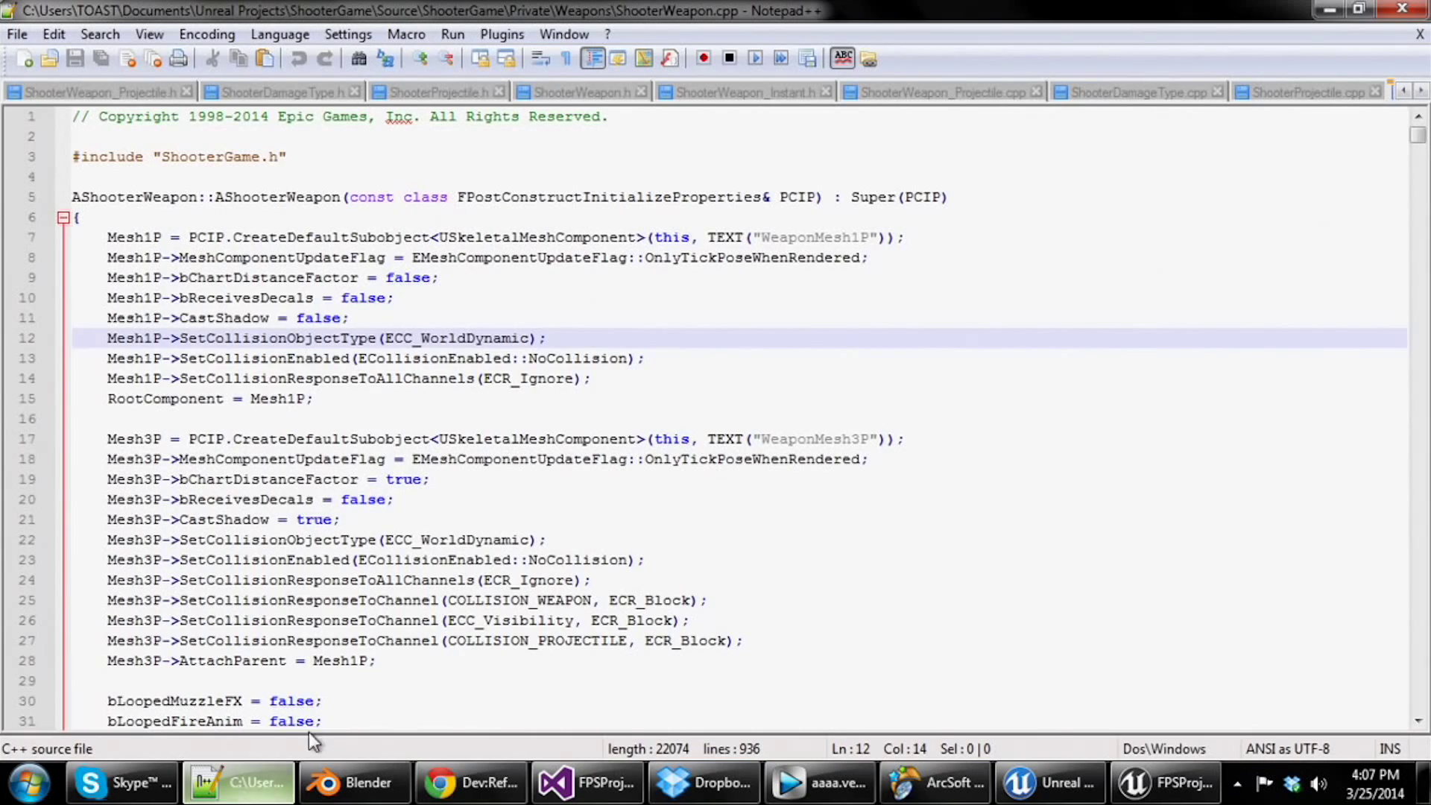
{"action": "scroll", "coordinate": [697, 332], "scroll_direction": "down", "scroll_amount": 3}
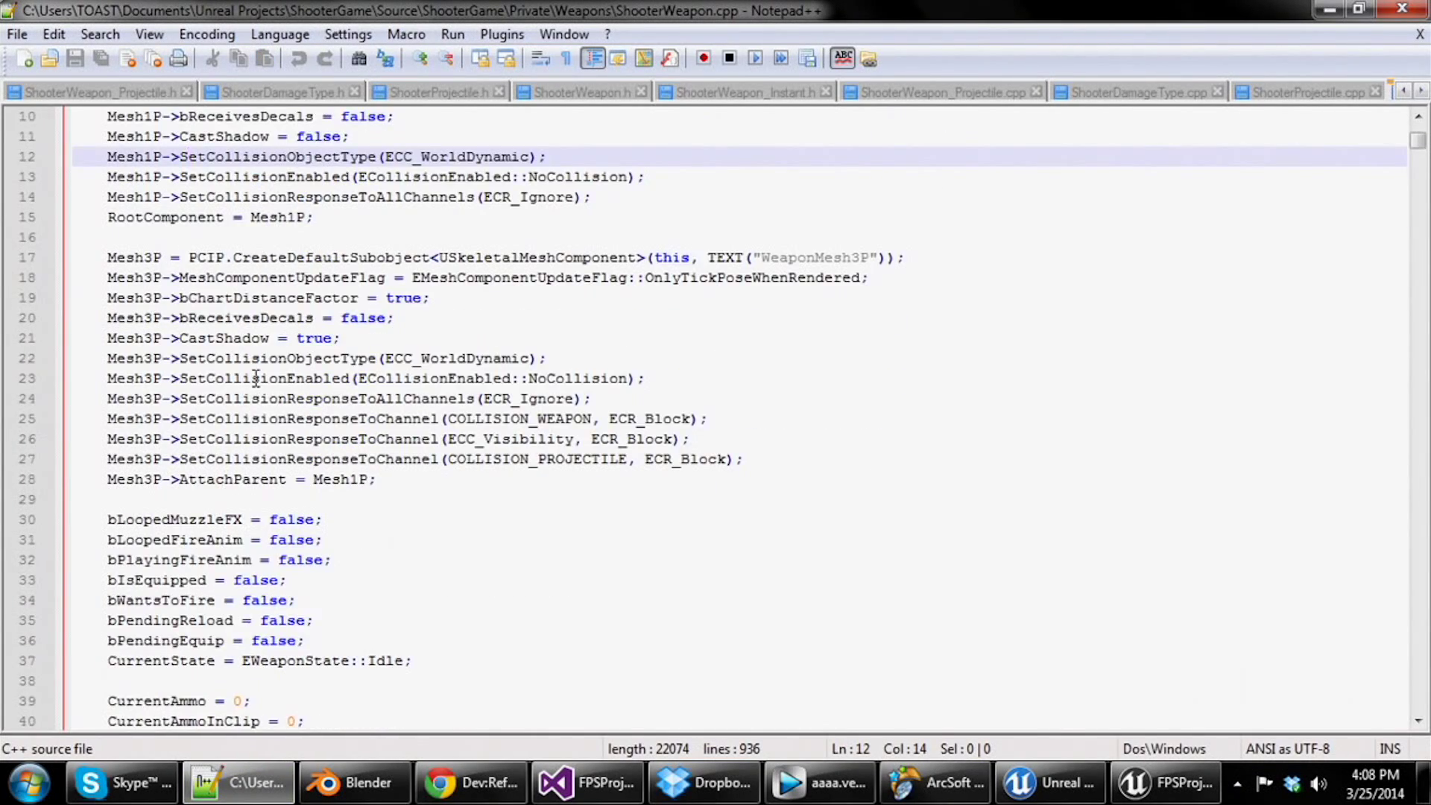
{"action": "scroll", "coordinate": [255, 378], "scroll_direction": "down", "scroll_amount": 19}
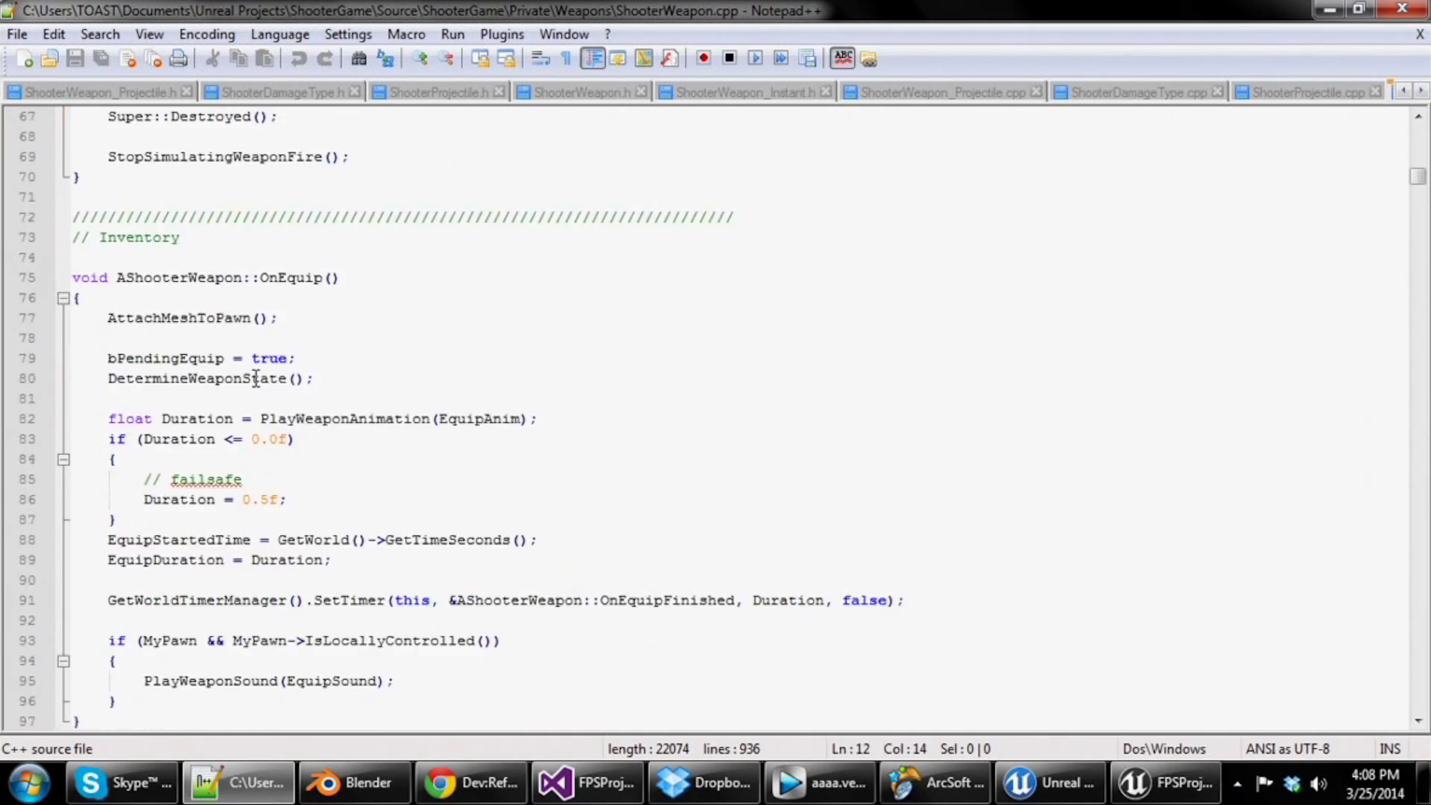
{"action": "scroll", "coordinate": [256, 378], "scroll_direction": "down", "scroll_amount": 20}
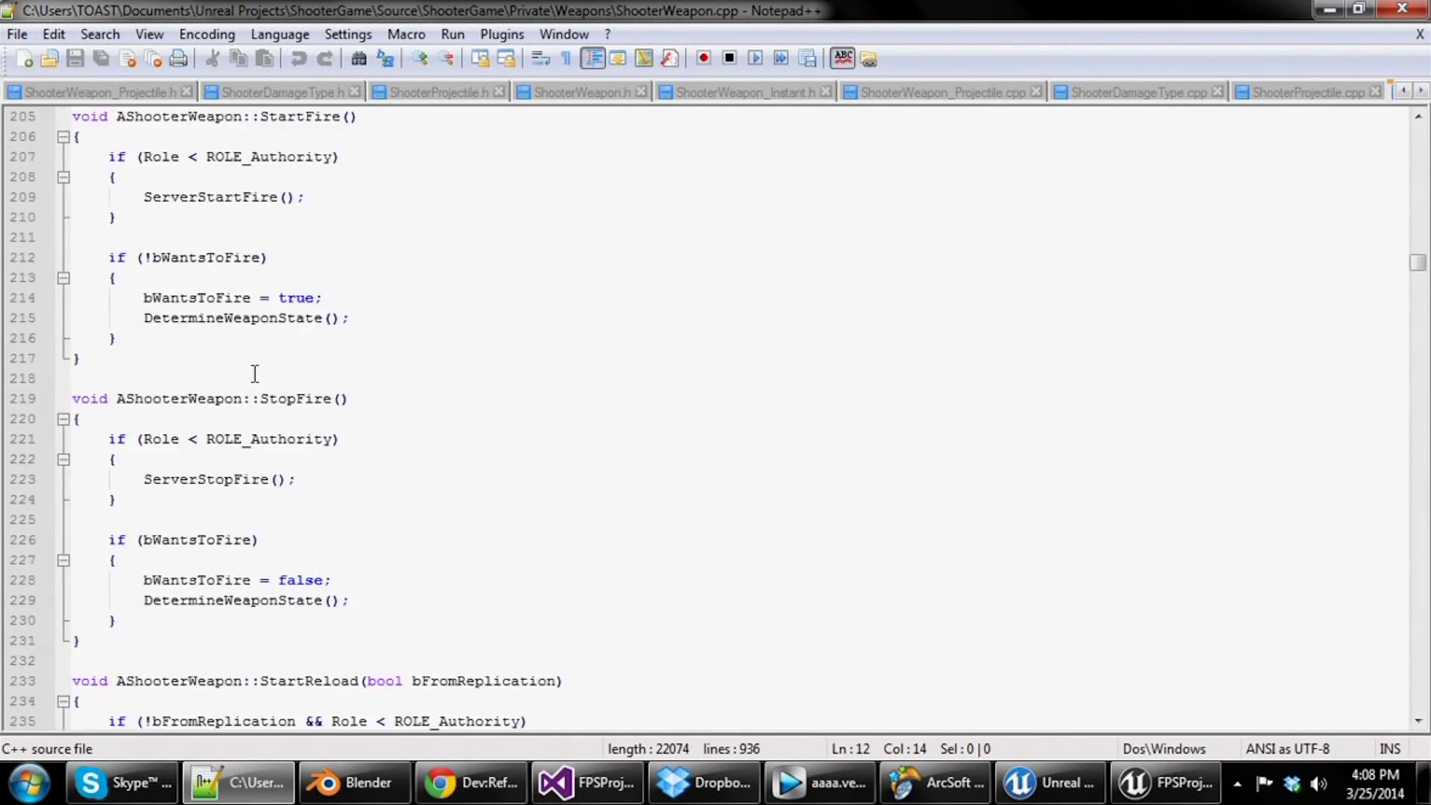
{"action": "scroll", "coordinate": [256, 378], "scroll_direction": "down", "scroll_amount": 20}
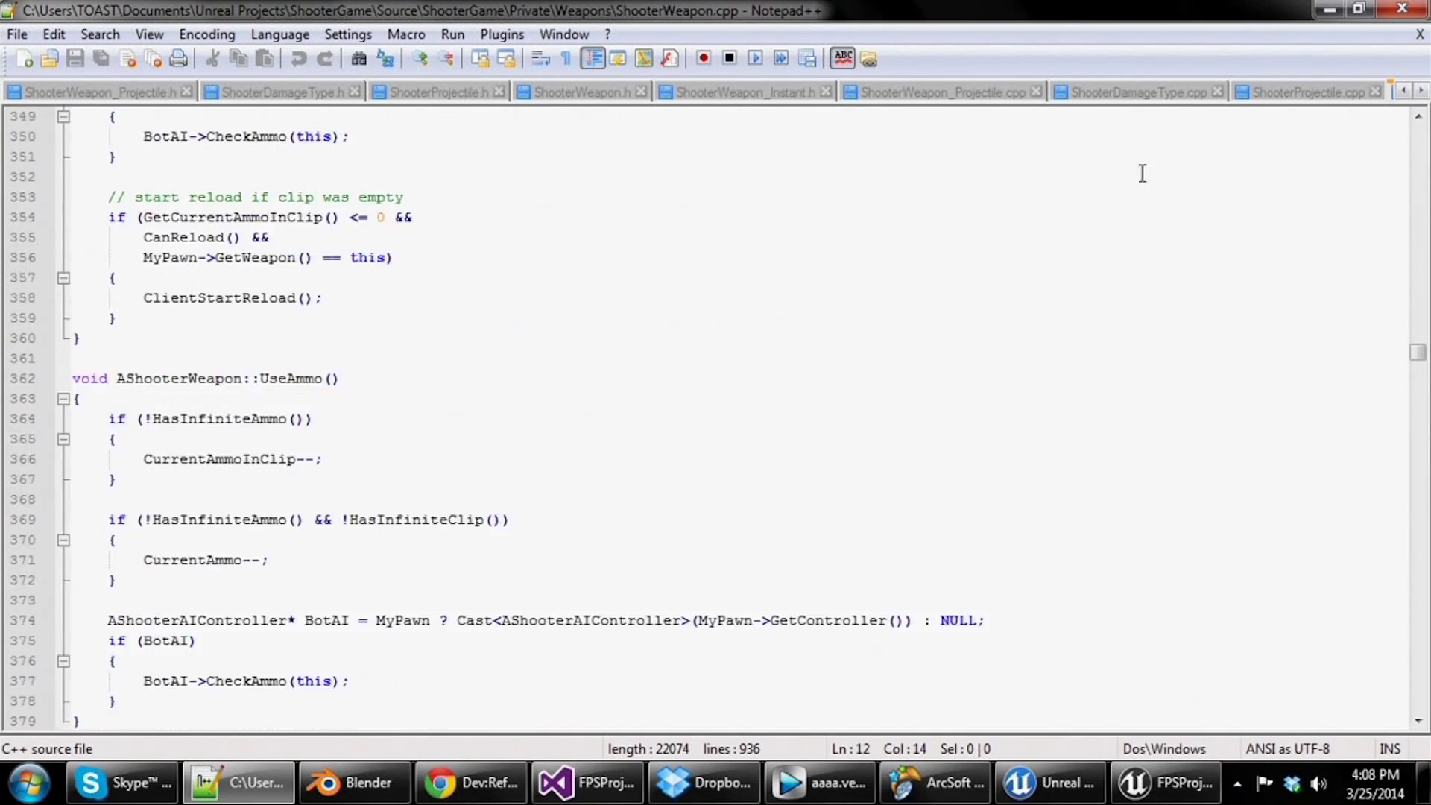
- Review ShooterWeapon_Projectile.cpp, examining how FireWeapon traces from the camera and adjusts the shot direction
{"action": "left_click", "coordinate": [961, 94]}
{"action": "scroll", "coordinate": [477, 370], "scroll_direction": "down", "scroll_amount": 13}
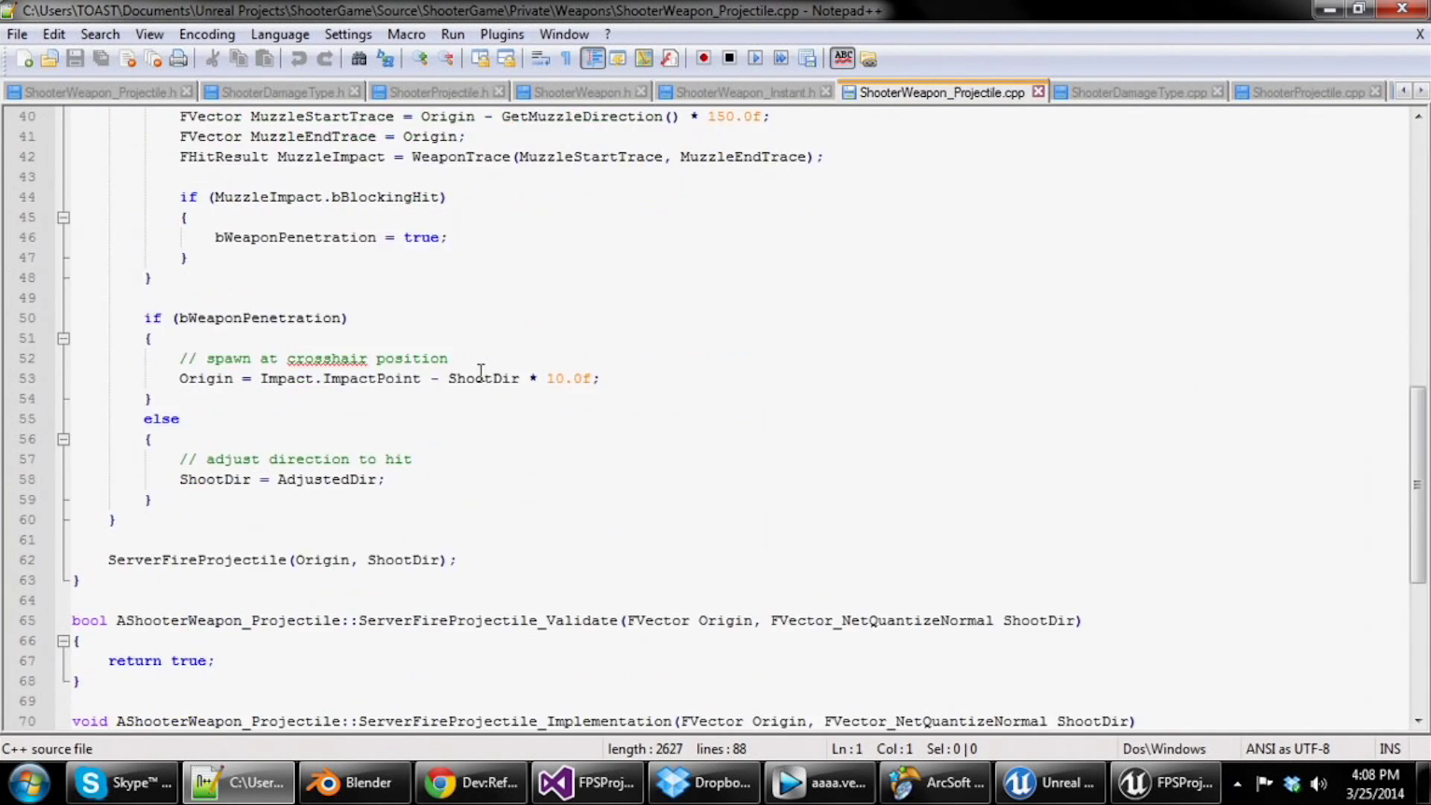
{"action": "scroll", "coordinate": [481, 370], "scroll_direction": "down", "scroll_amount": 7}
{"action": "scroll", "coordinate": [477, 365], "scroll_direction": "up", "scroll_amount": 20}
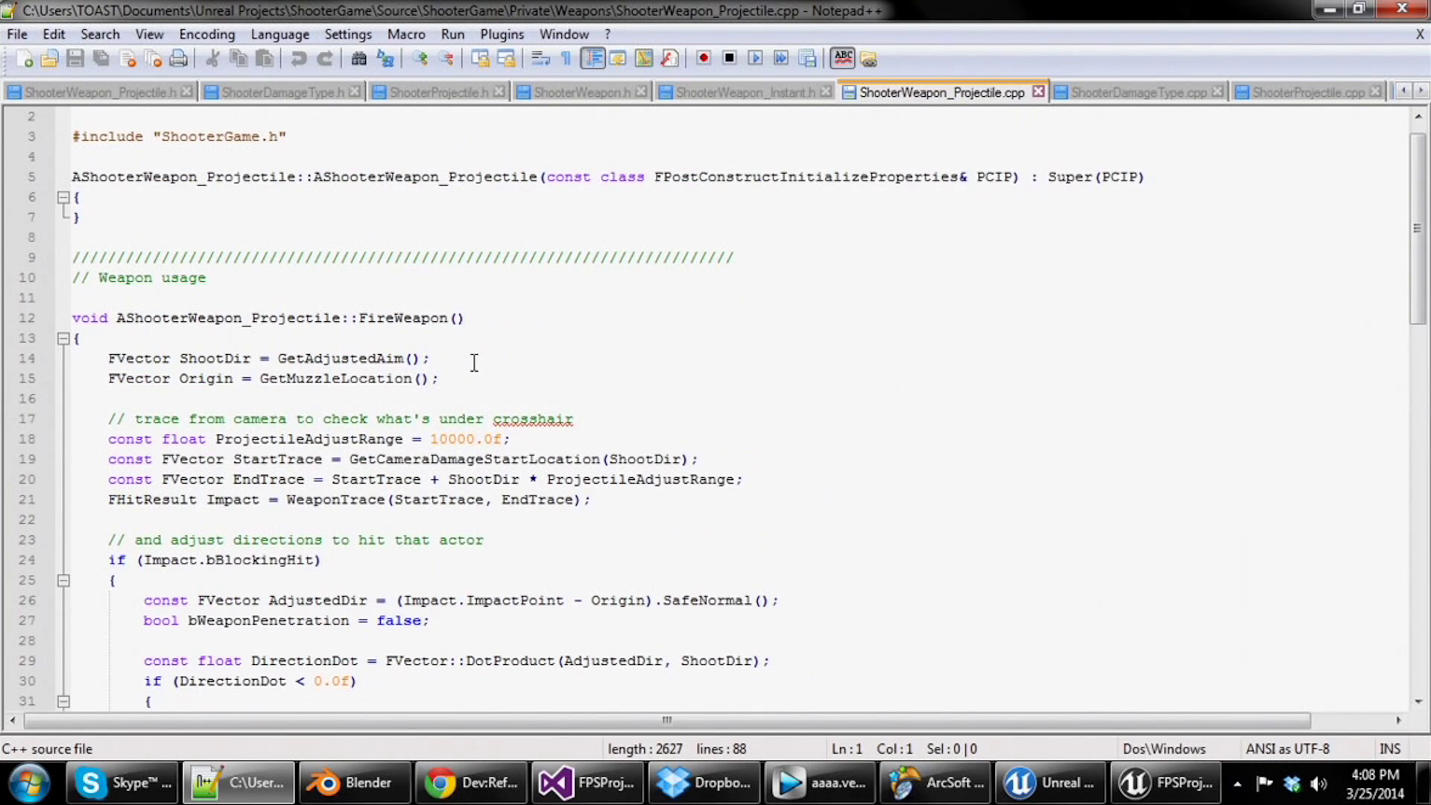
{"action": "scroll", "coordinate": [474, 363], "scroll_direction": "up", "scroll_amount": 1}
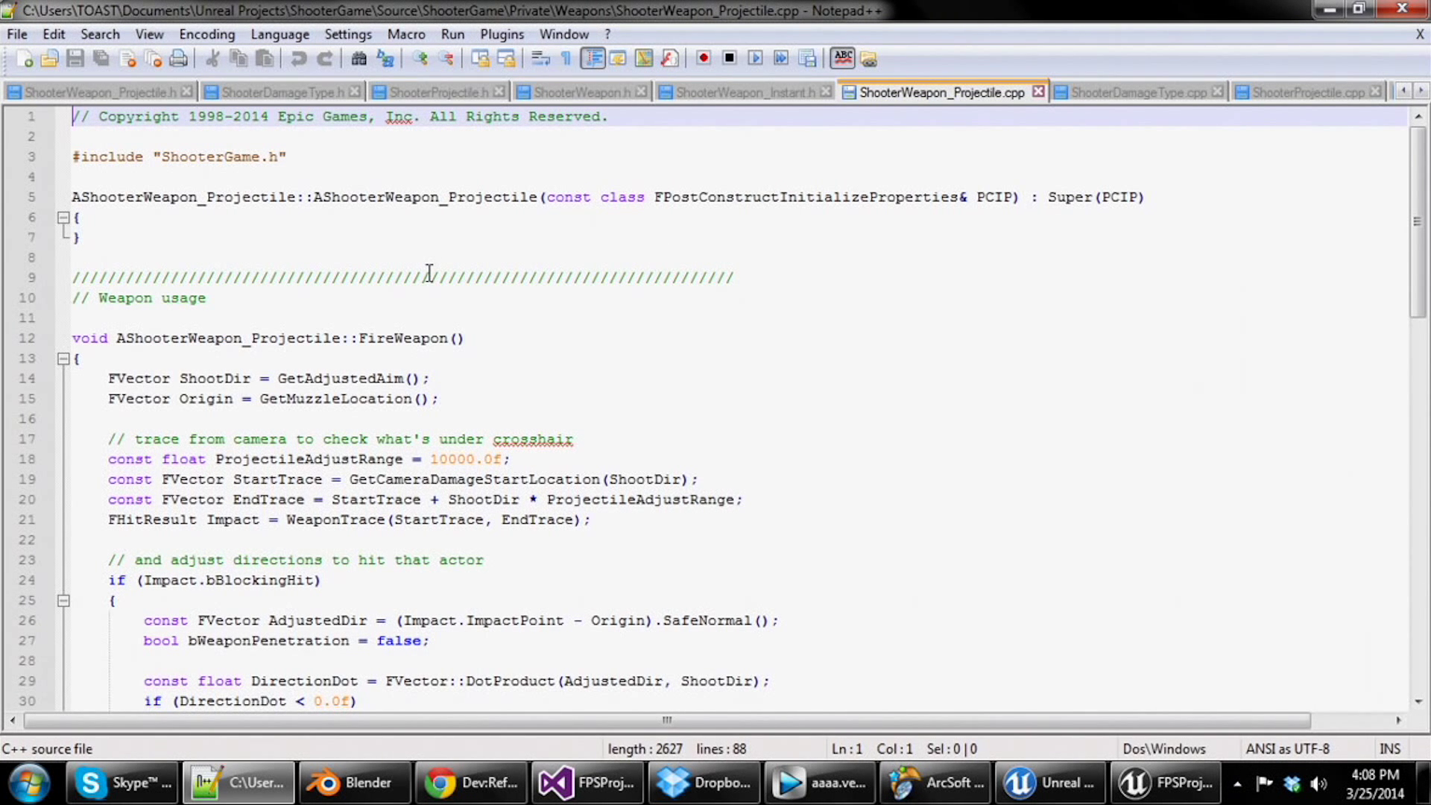
{"action": "scroll", "coordinate": [454, 317], "scroll_direction": "down", "scroll_amount": 5}
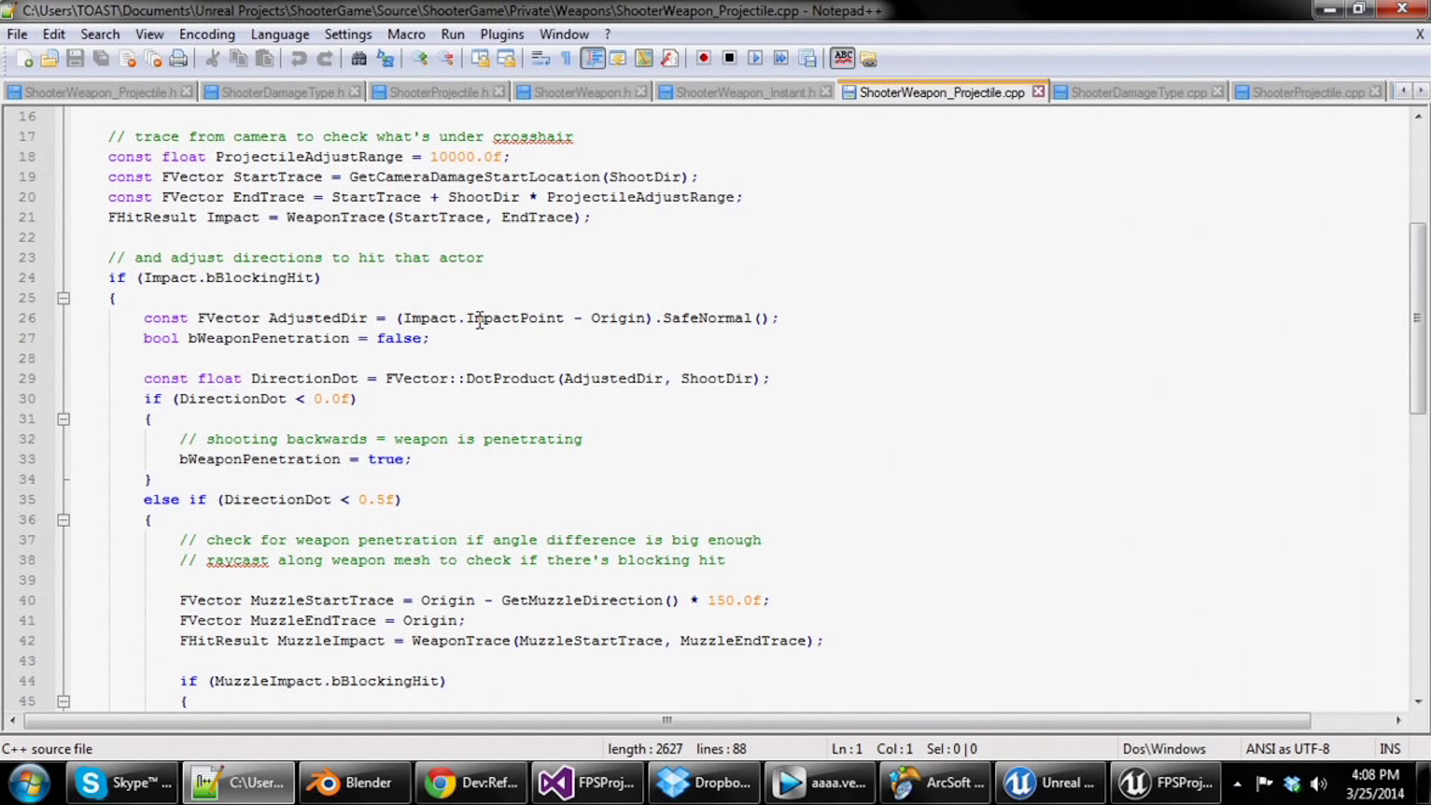
{"action": "scroll", "coordinate": [480, 320], "scroll_direction": "down", "scroll_amount": 2}
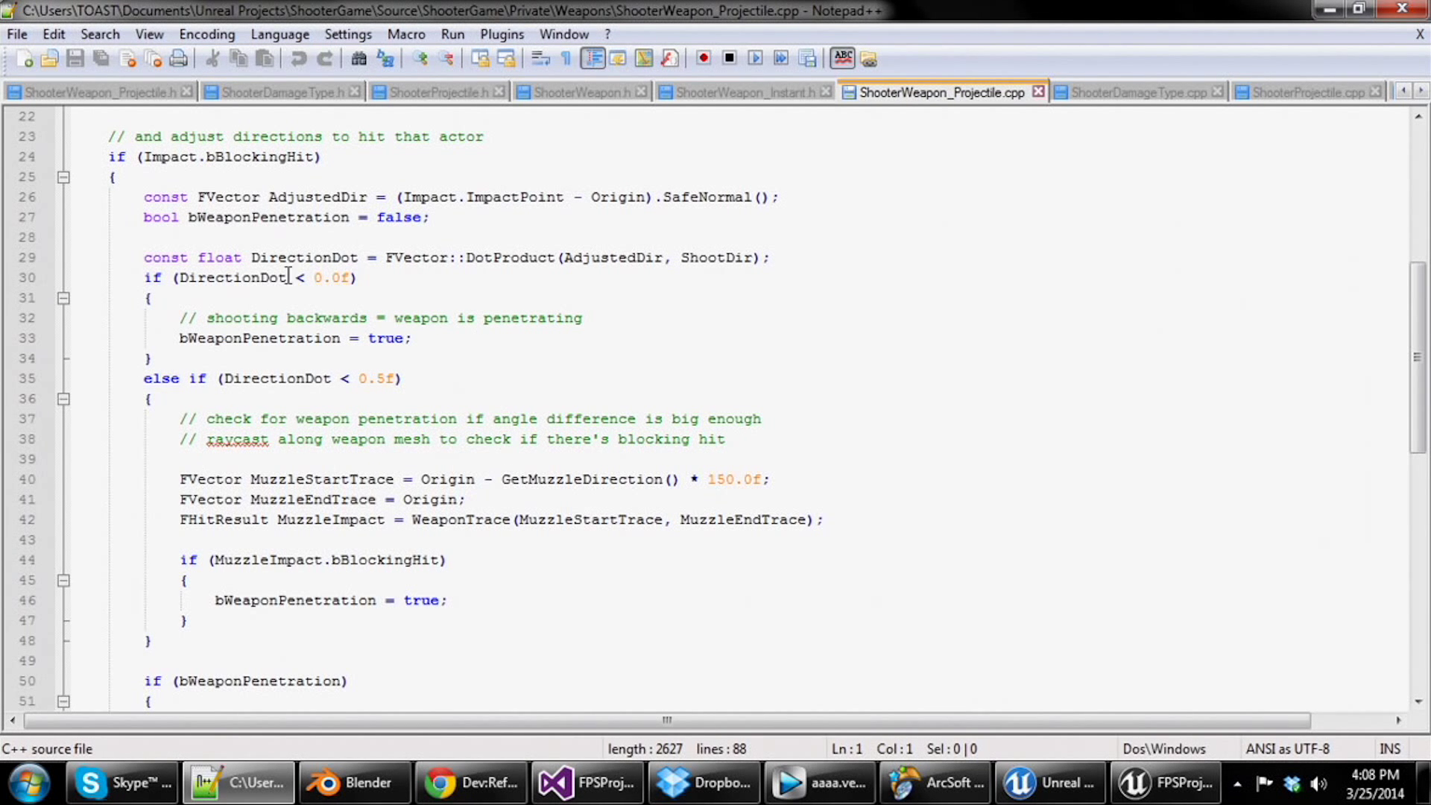
- Point out the FireWeapon function declaration and look over the server projectile-spawning functions at the end of the file
{"action": "scroll", "coordinate": [308, 456], "scroll_direction": "up", "scroll_amount": 7}
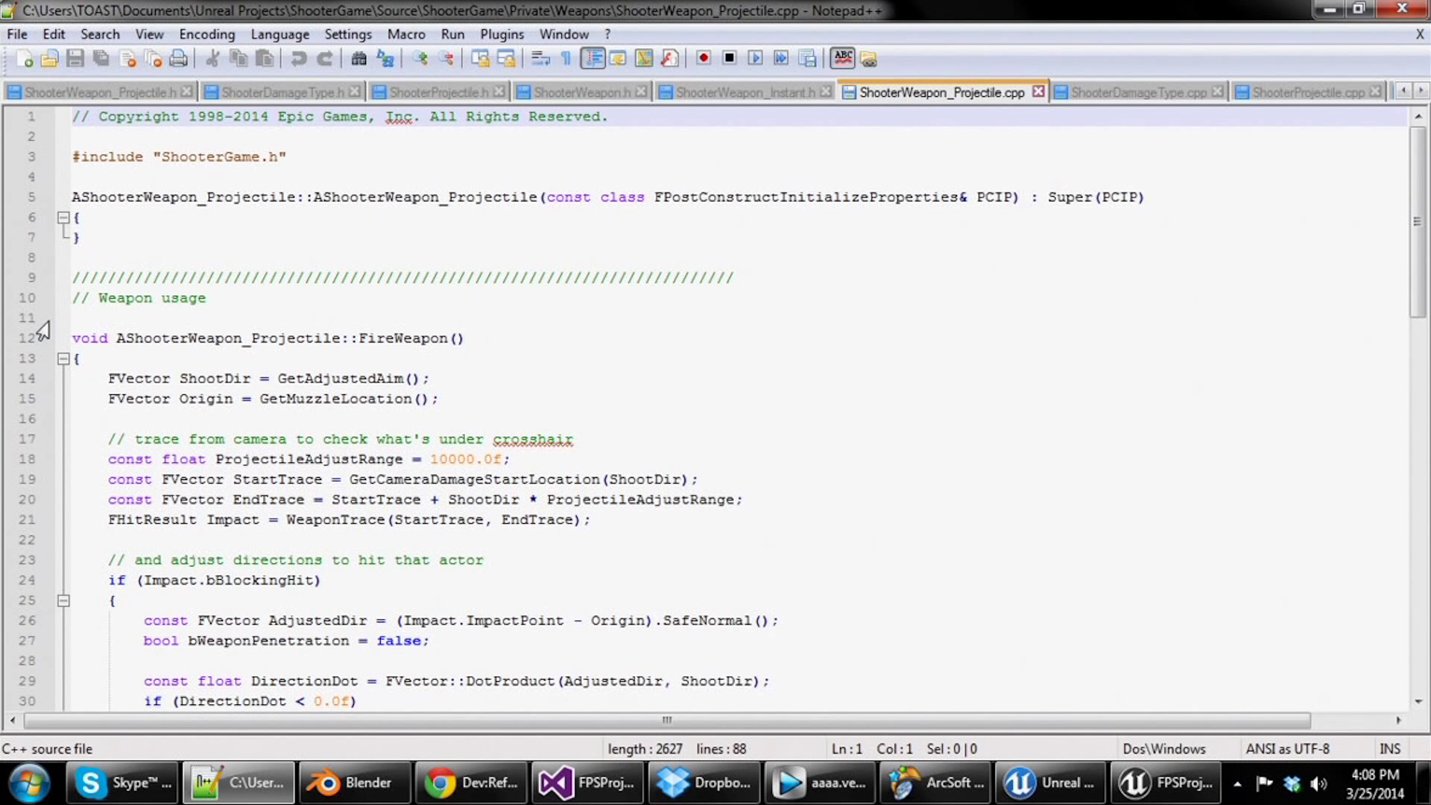
{"action": "left_click_drag", "start_coordinate": [92, 344], "coordinate": [168, 345]}
{"action": "left_click", "coordinate": [322, 338]}
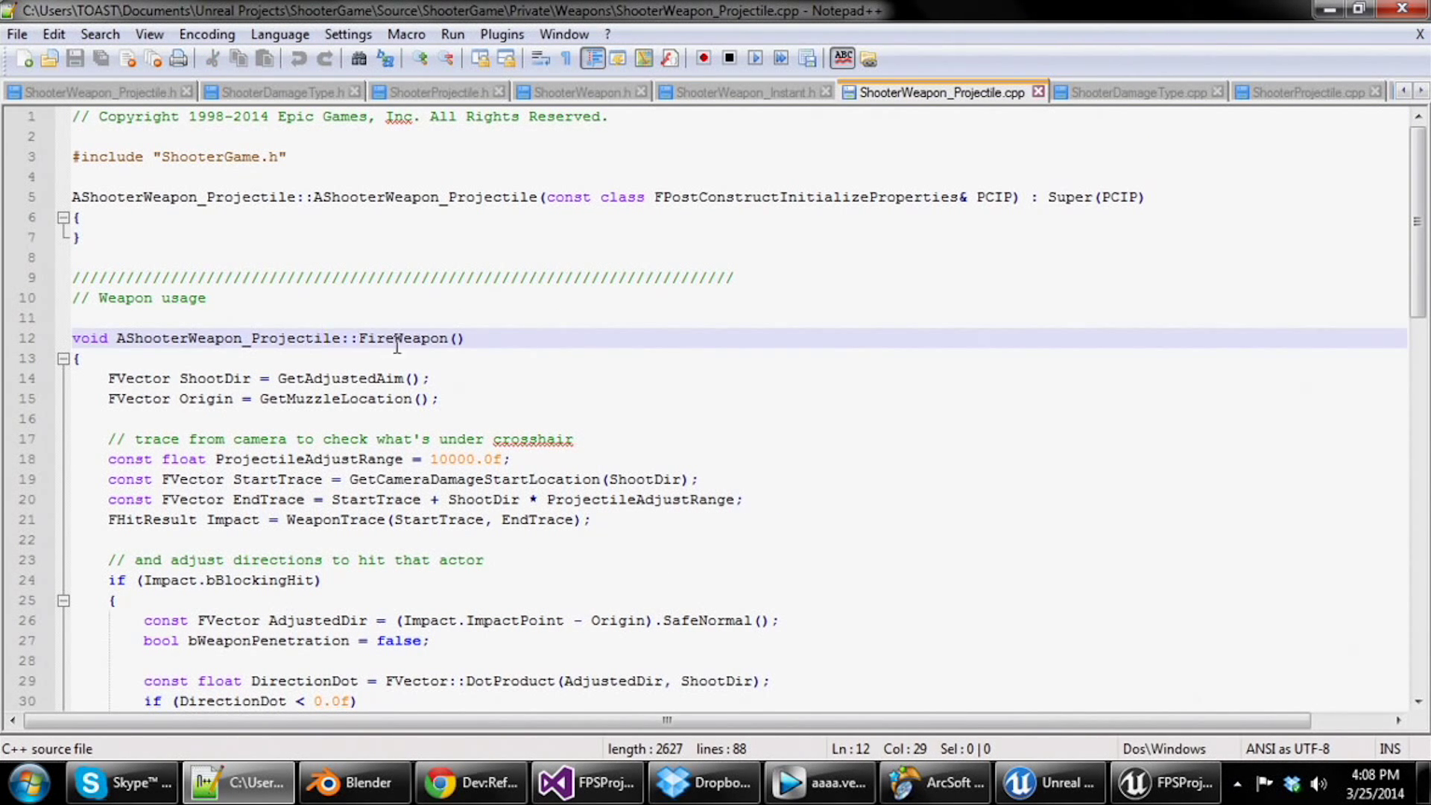
{"action": "scroll", "coordinate": [684, 377], "scroll_direction": "down", "scroll_amount": 19}
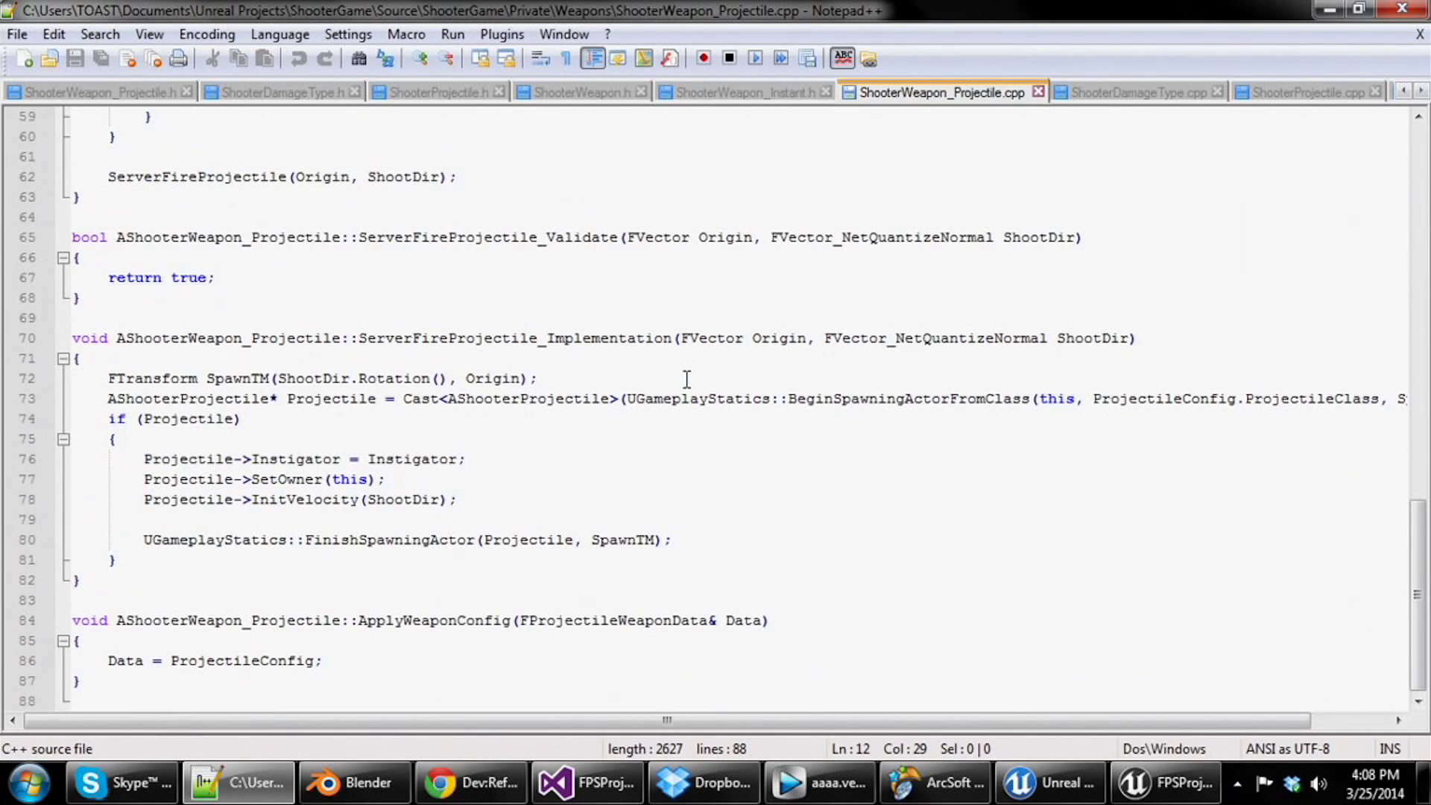
{"action": "scroll", "coordinate": [512, 407], "scroll_direction": "up", "scroll_amount": 19}
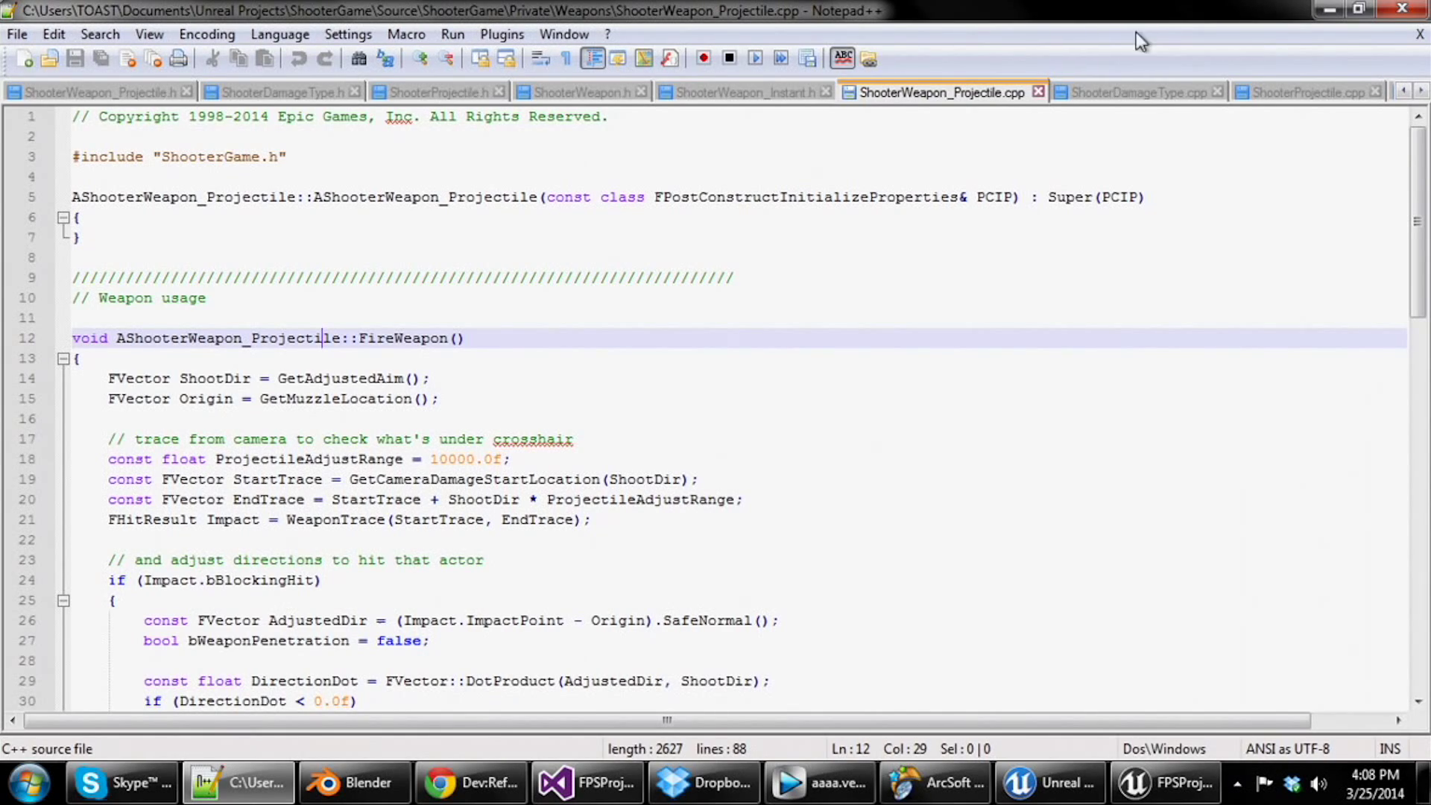
- Minimize Notepad++, switch to the Unreal Engine launcher and open the Shooter Game project
{"action": "left_click", "coordinate": [1329, 9]}
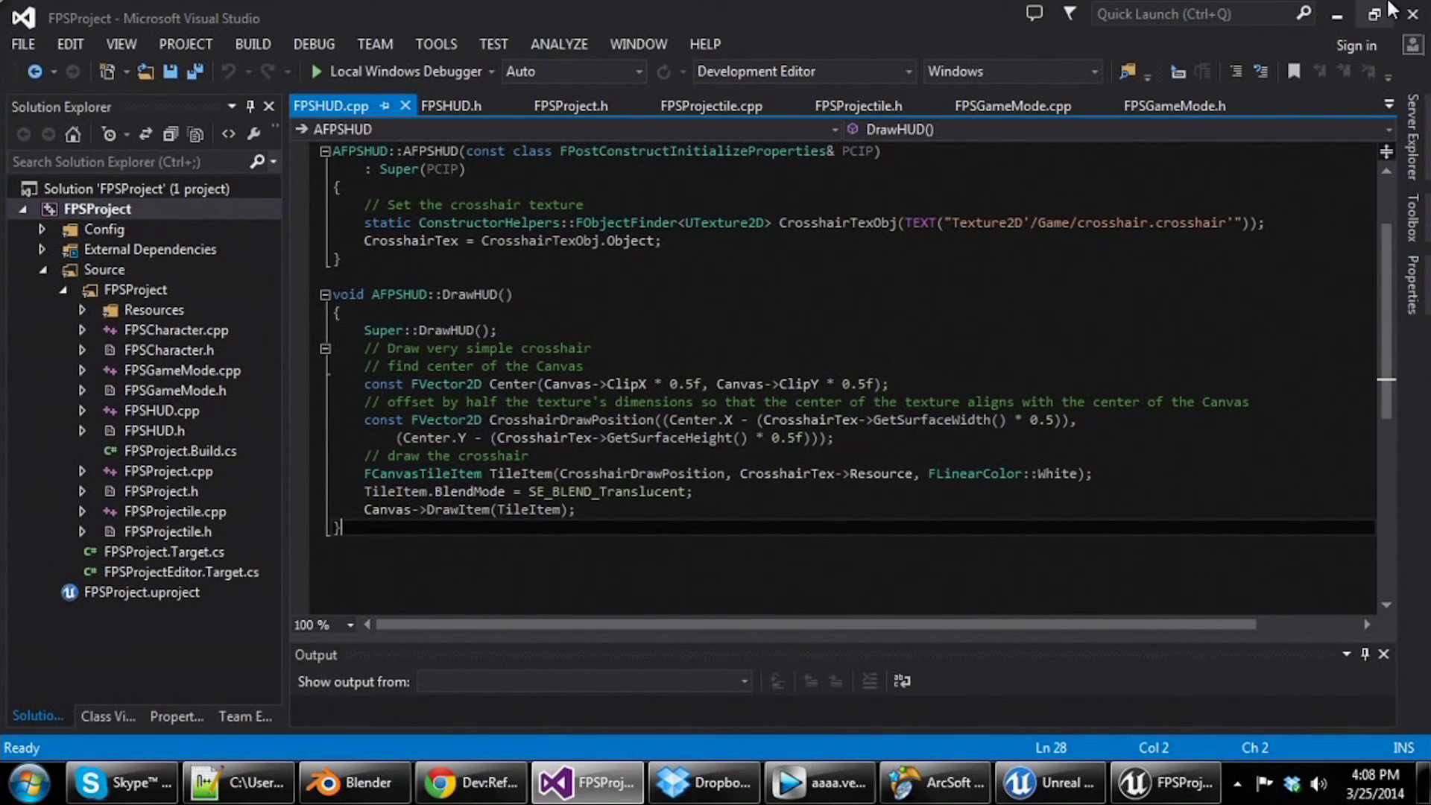
{"action": "left_click", "coordinate": [1051, 782]}
{"action": "left_click", "coordinate": [1150, 796]}
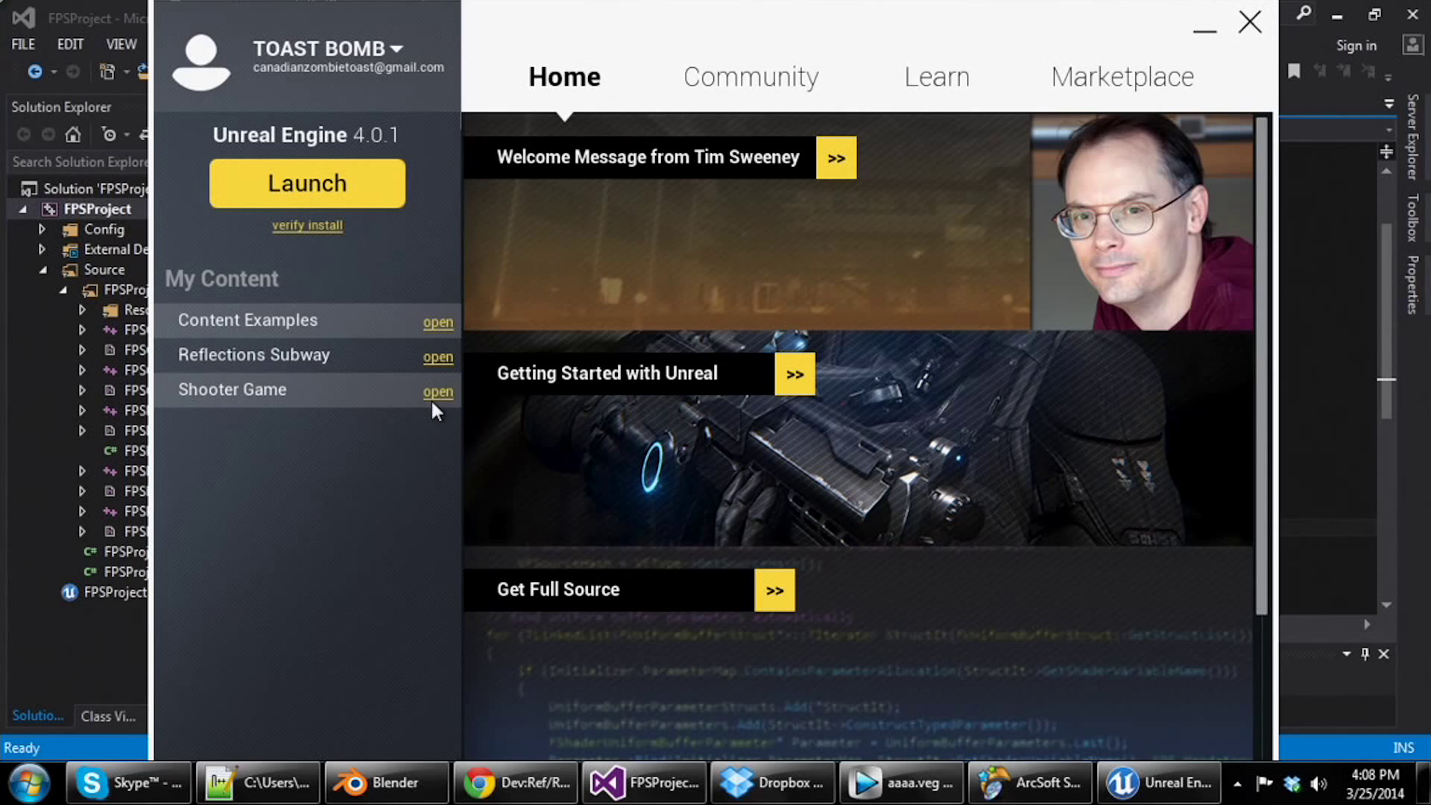
{"action": "left_click", "coordinate": [439, 392]}
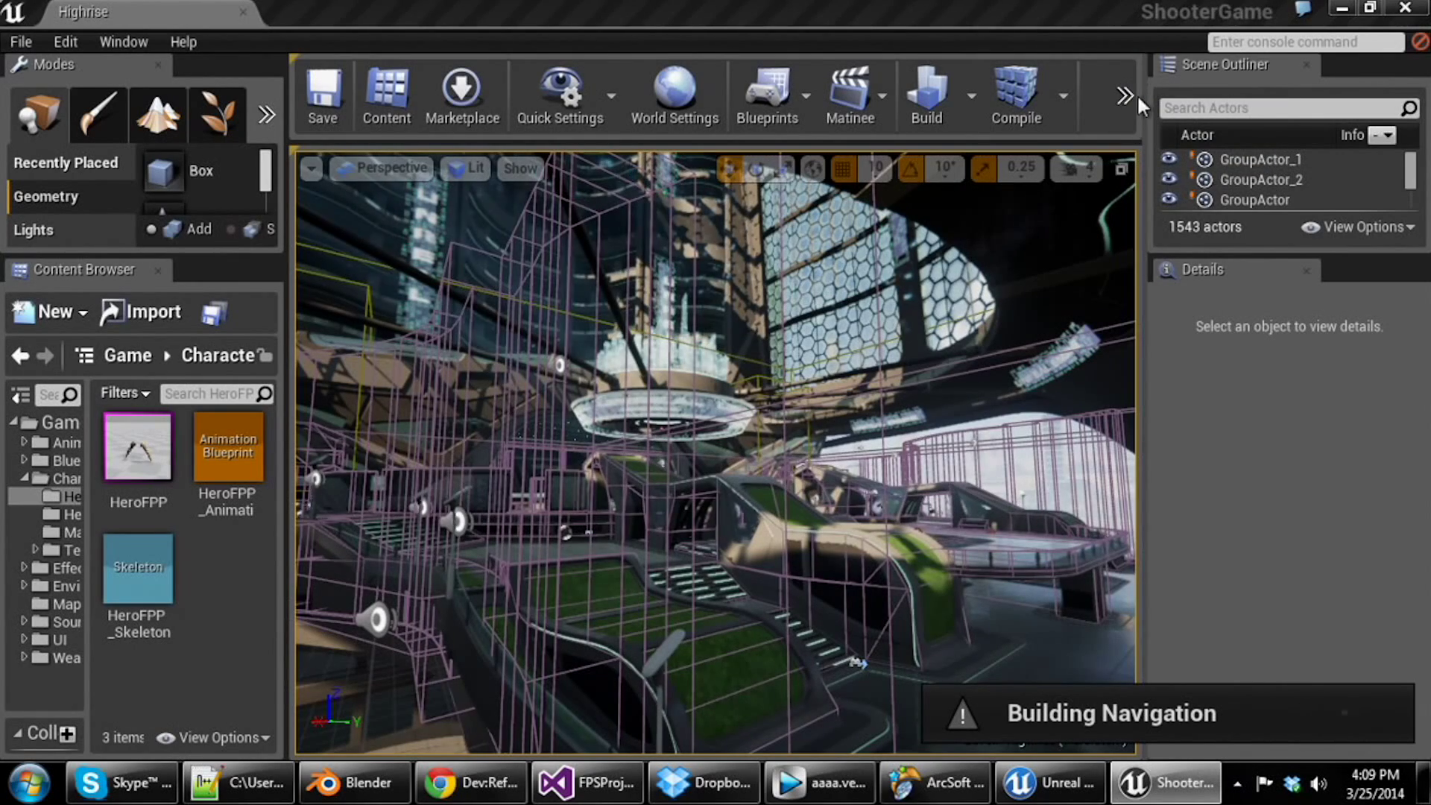
- Play the Highrise level in the viewport and walk through the hall toward the Unreal Engine logo pillars
{"action": "left_click", "coordinate": [1125, 108]}
{"action": "left_click", "coordinate": [1191, 173]}
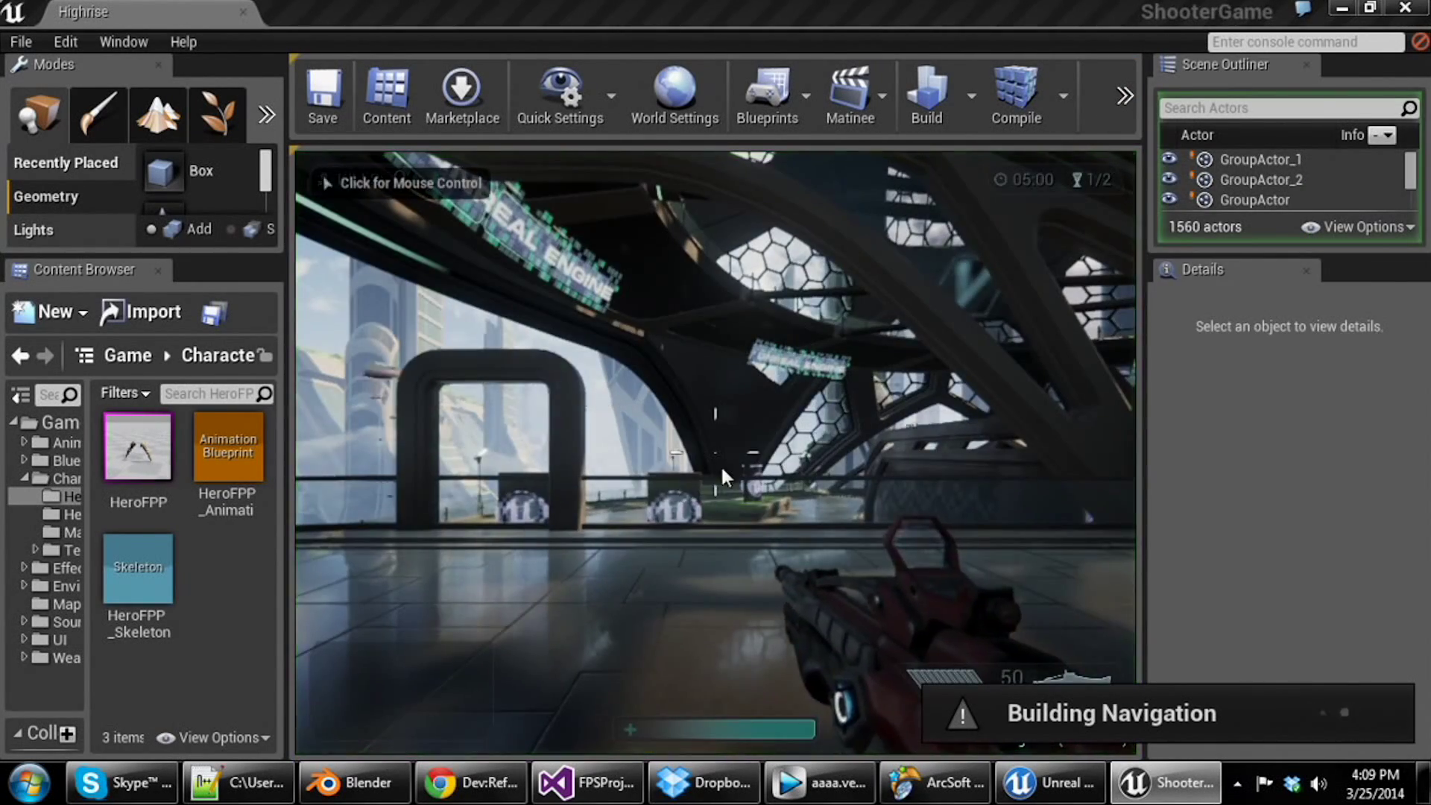
{"action": "left_click", "coordinate": [1086, 512]}
{"action": "key", "text": "w"}
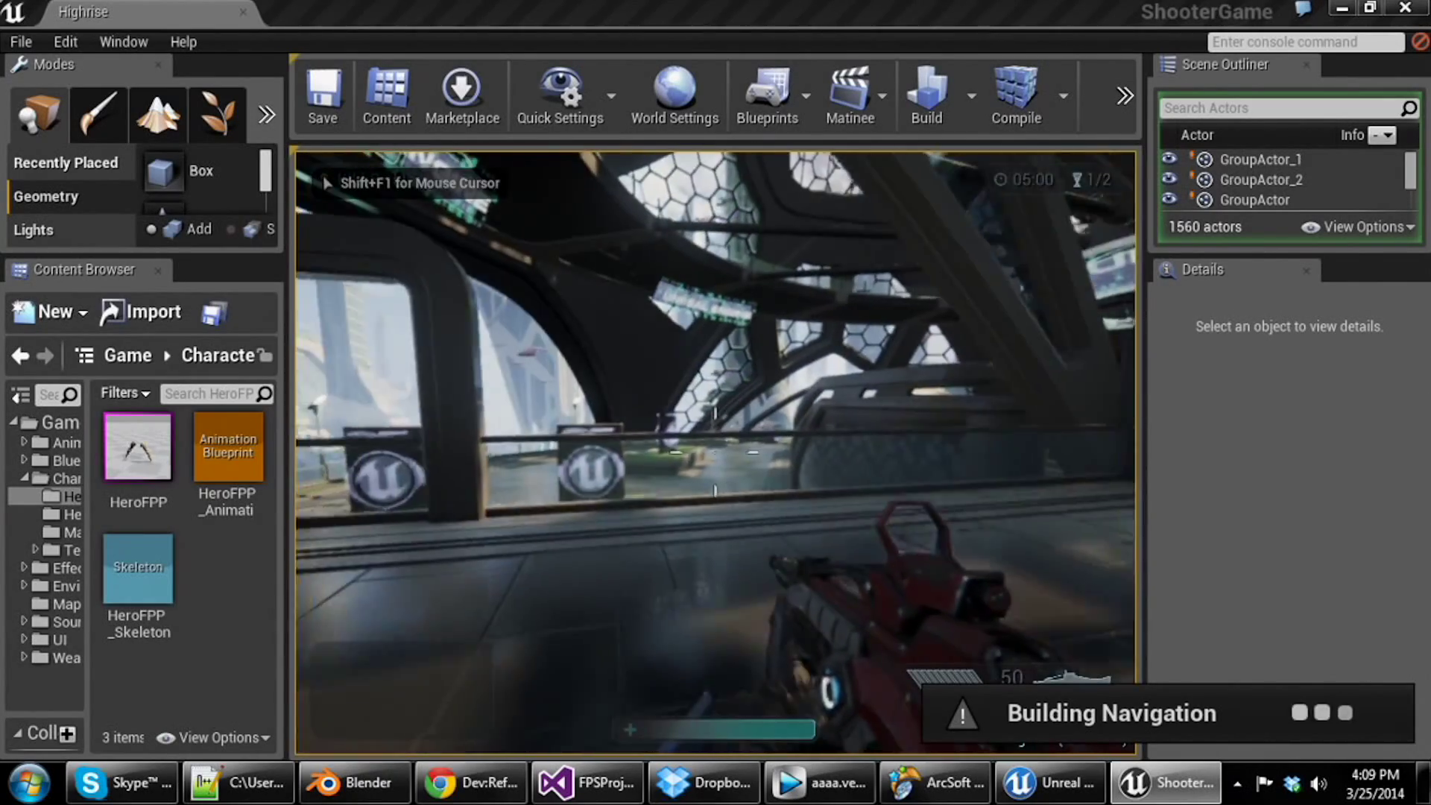
{"action": "key", "text": "w"}
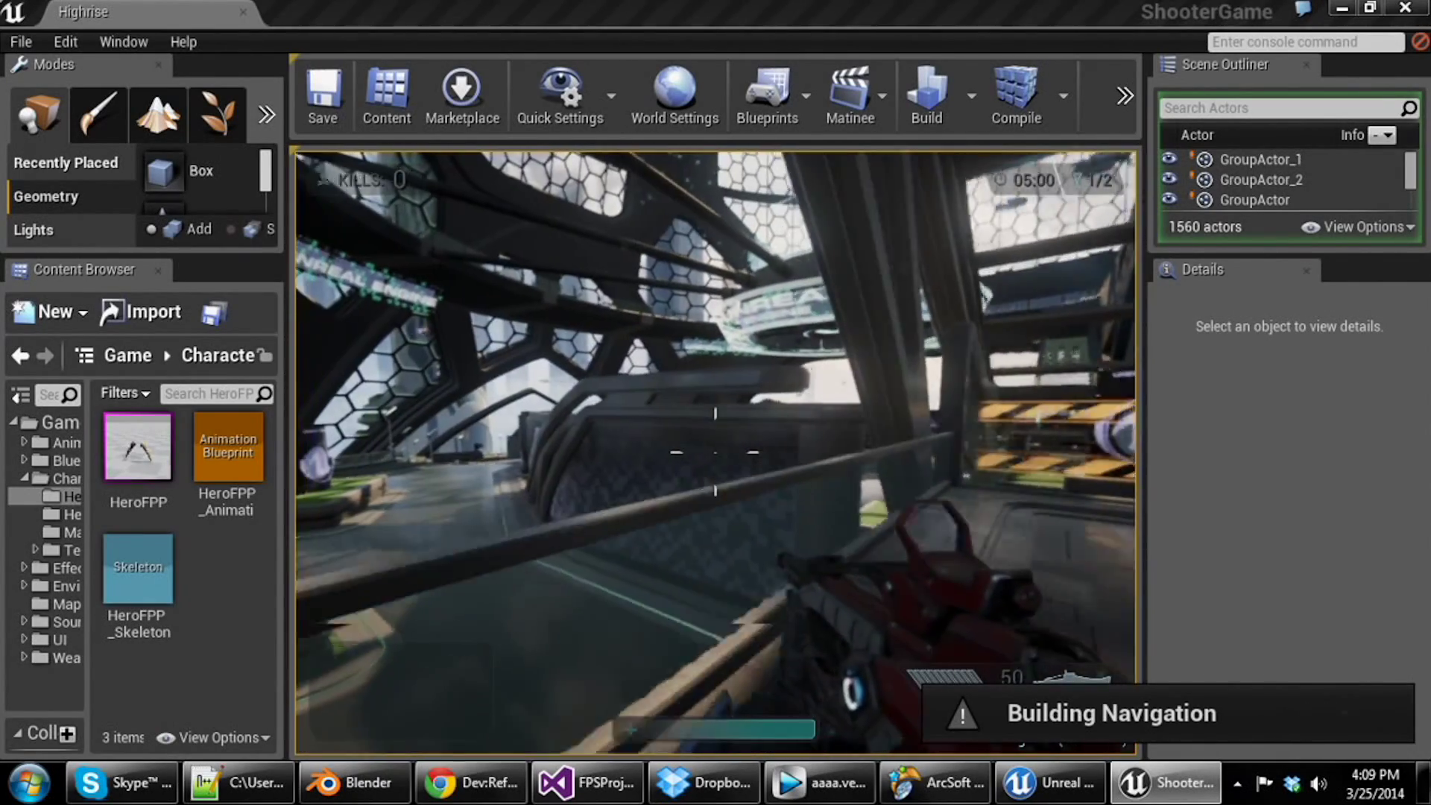
{"action": "key", "text": "w"}
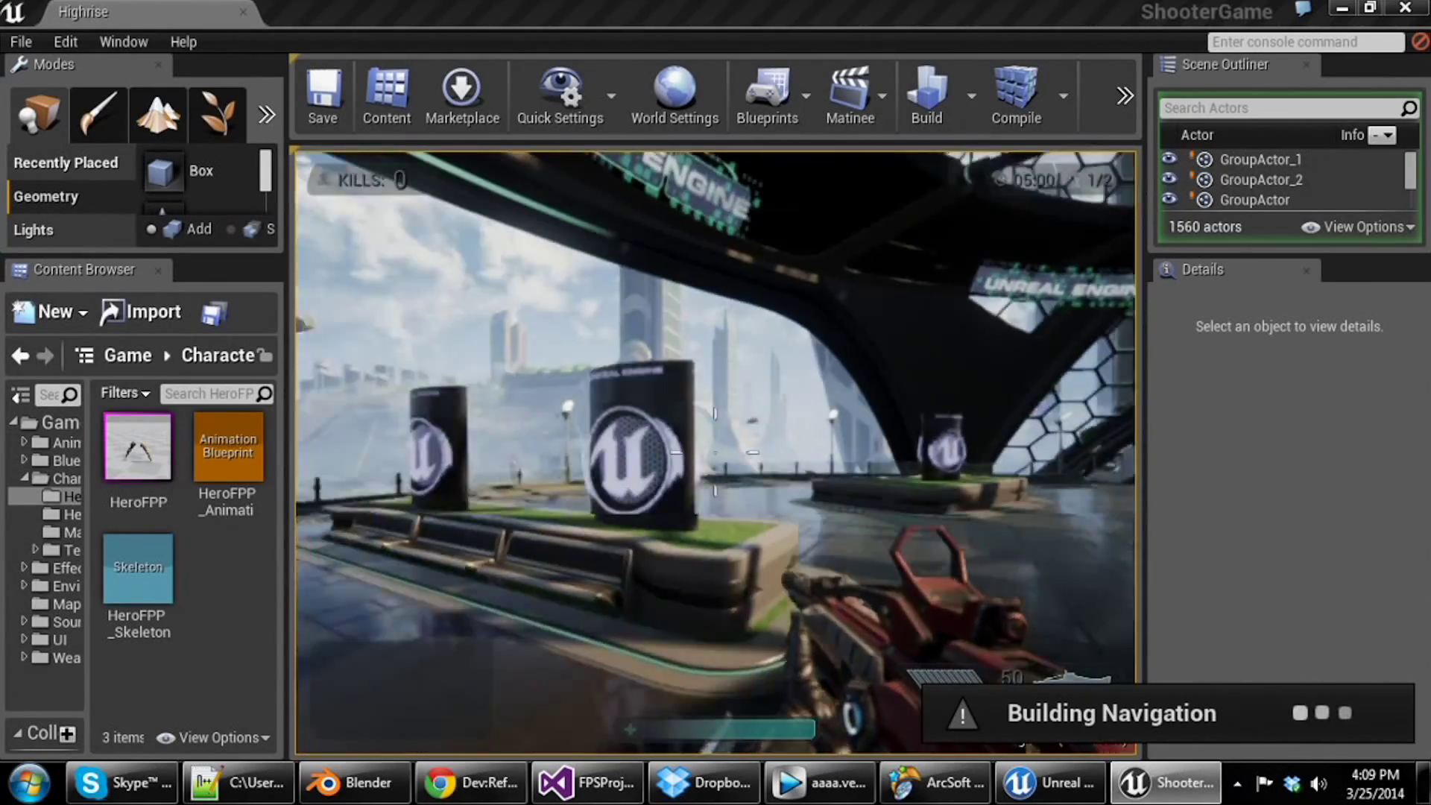
{"action": "key", "text": "w"}
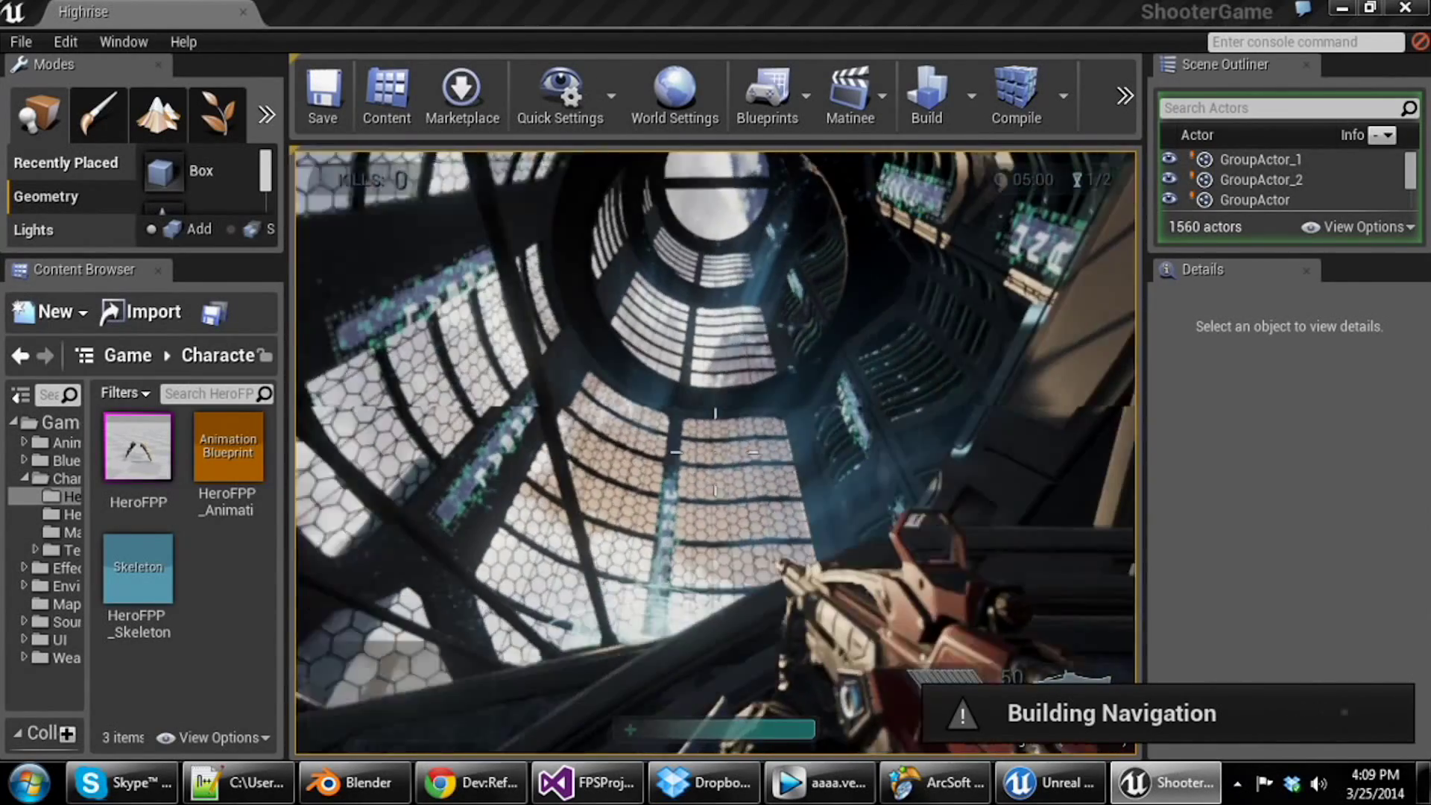
{"action": "key", "text": "w"}
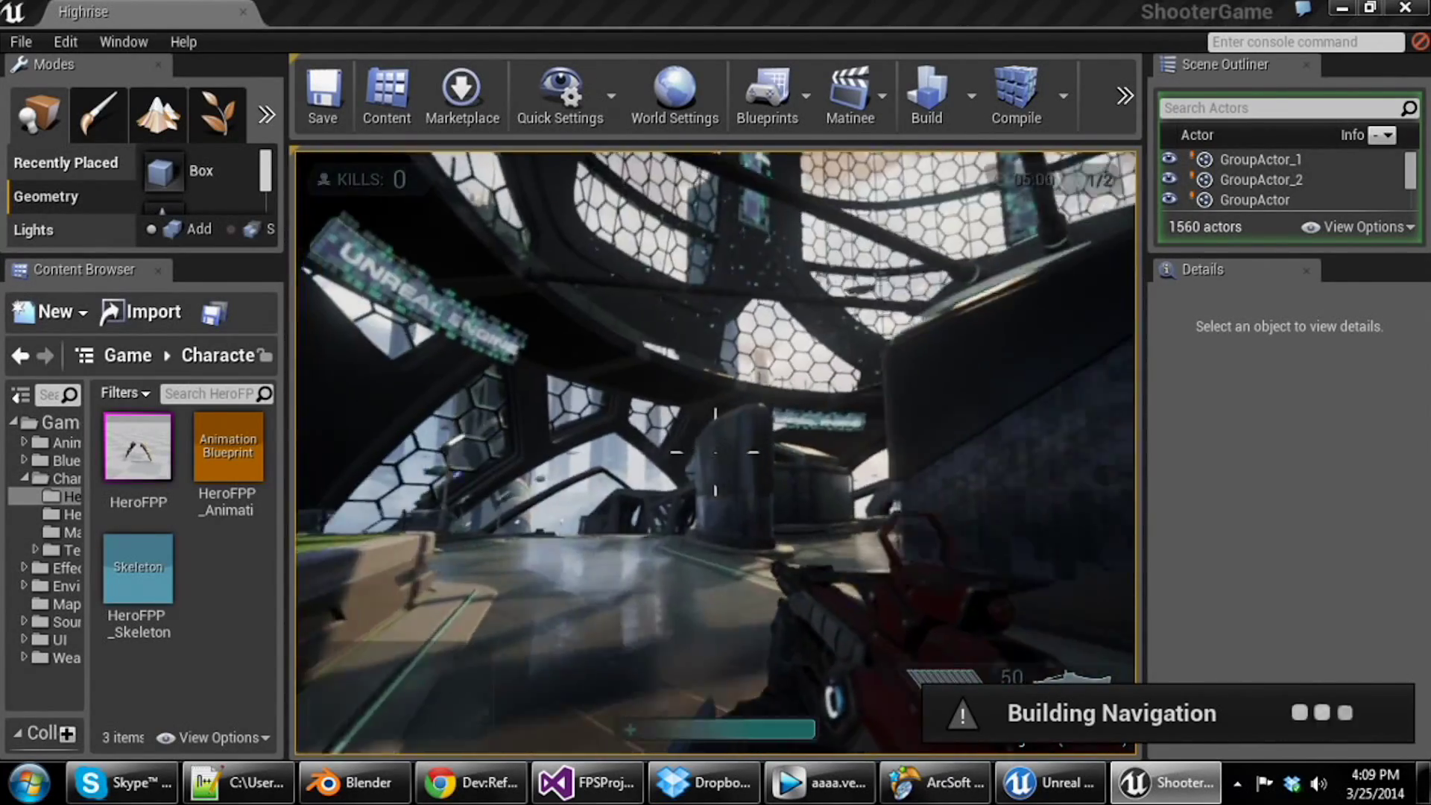
{"action": "key", "text": "w"}
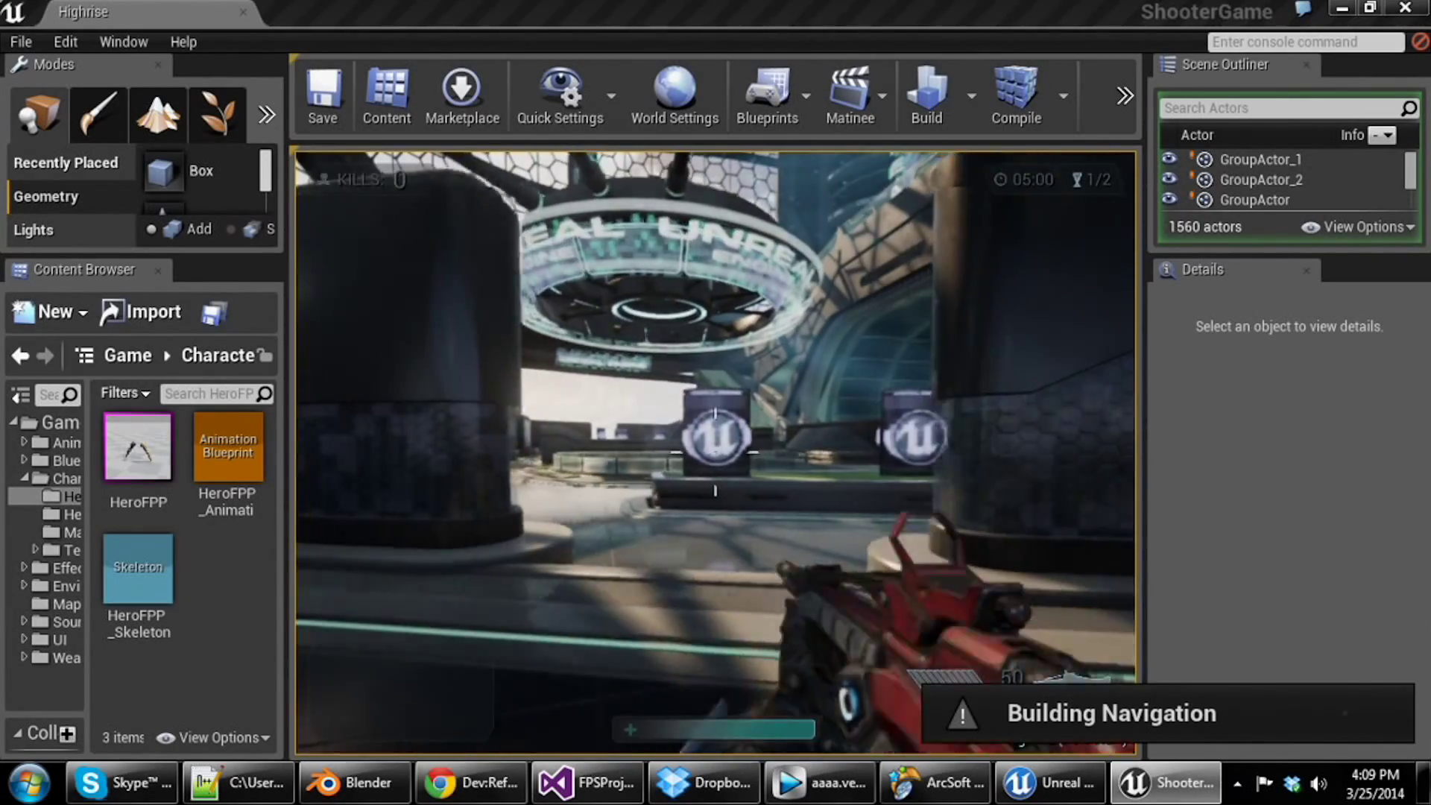
{"action": "key", "text": "w"}
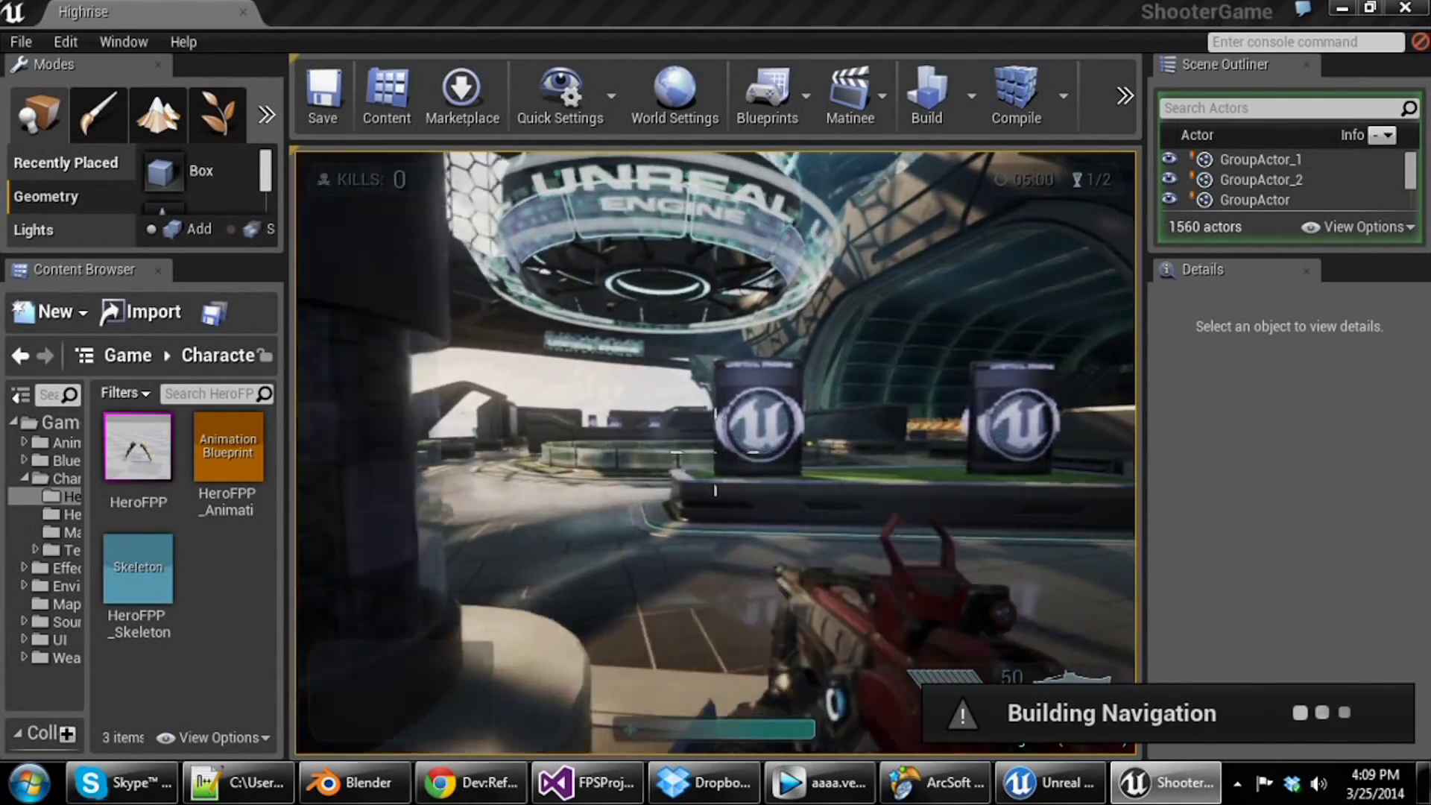
- Advance through the Highrise level, reload the rifle and sprint past the dark panelled walls to the railing
{"action": "key", "text": "w"}
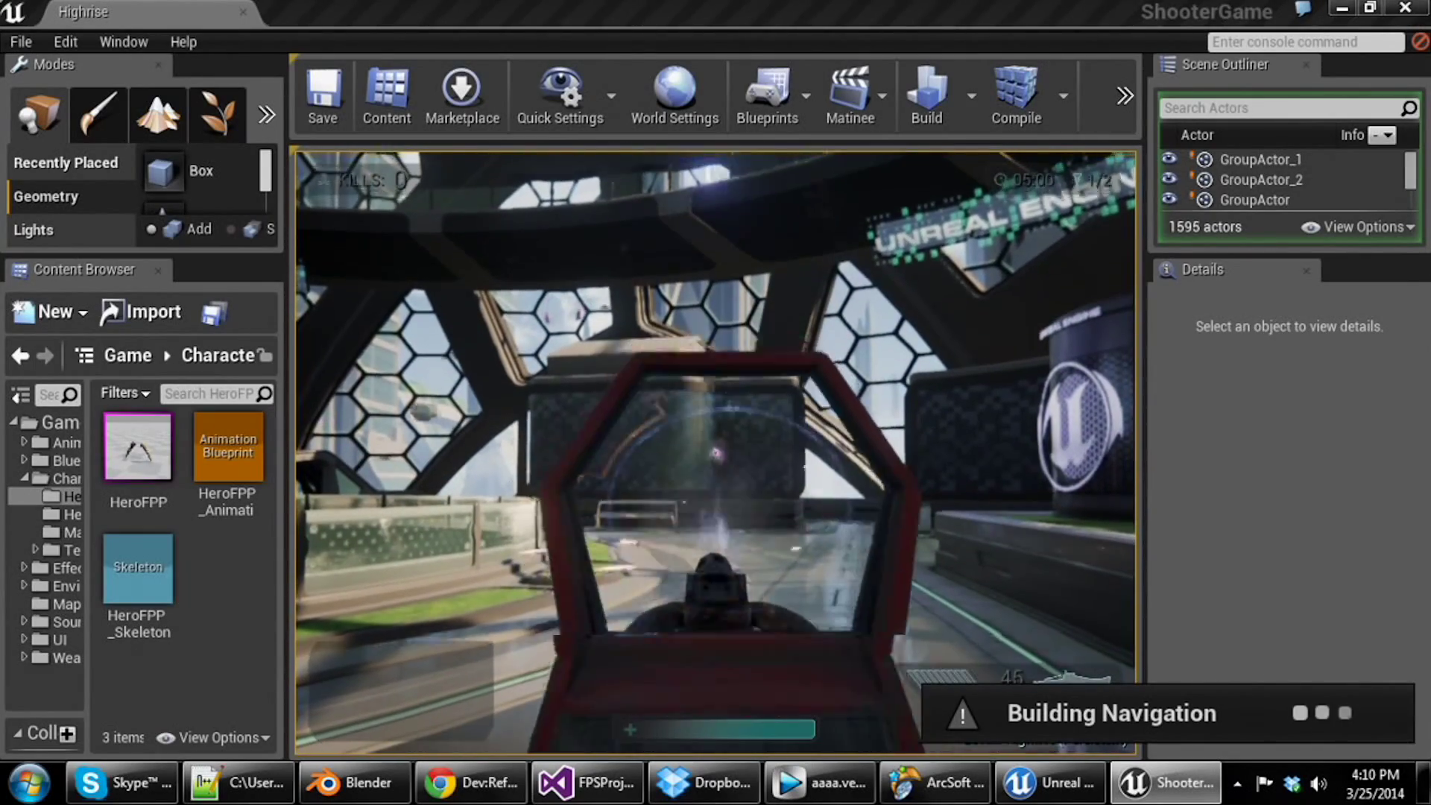
{"action": "key", "text": "w"}
{"action": "key", "text": "r"}
{"action": "key", "text": "shift+w"}
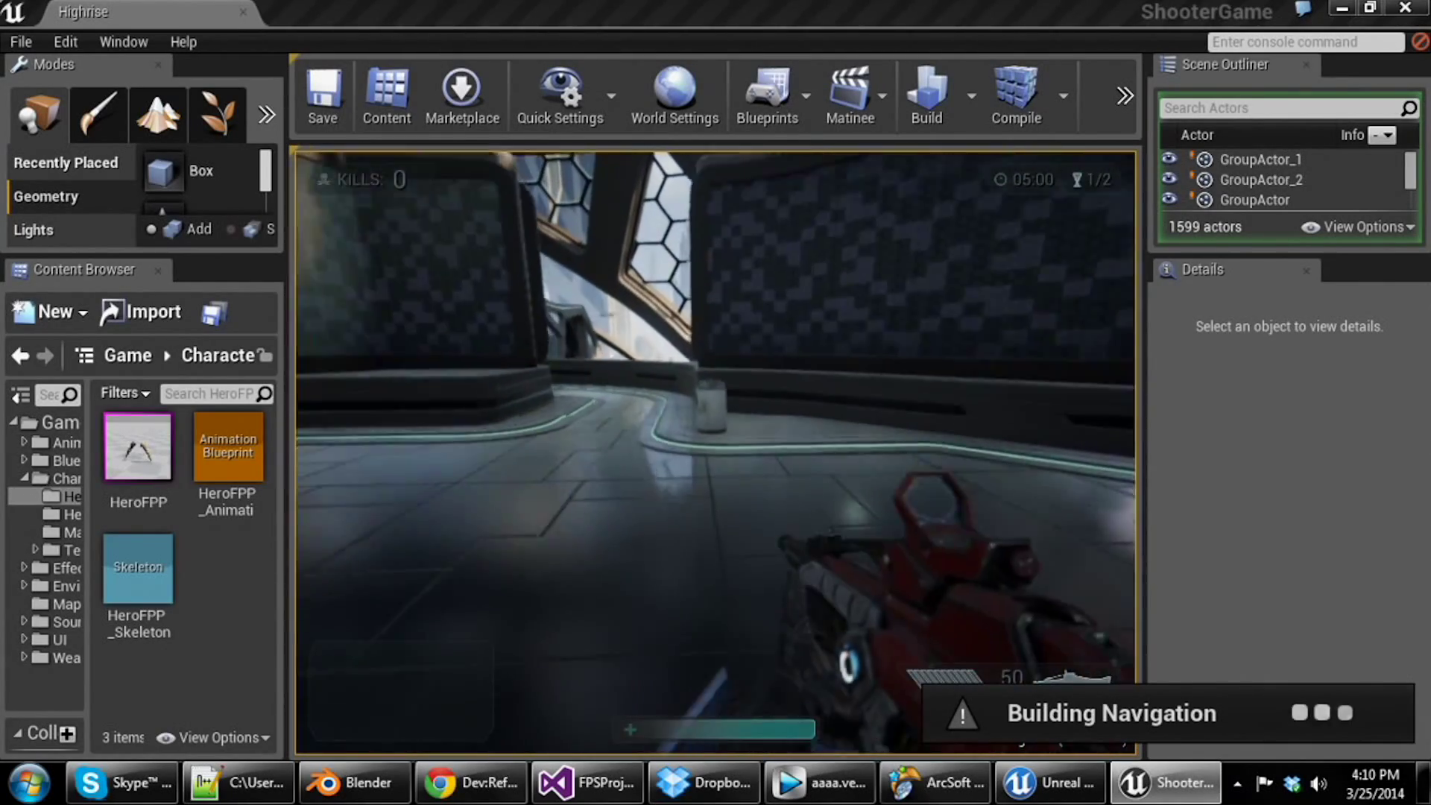
{"action": "key", "text": "shift+w"}
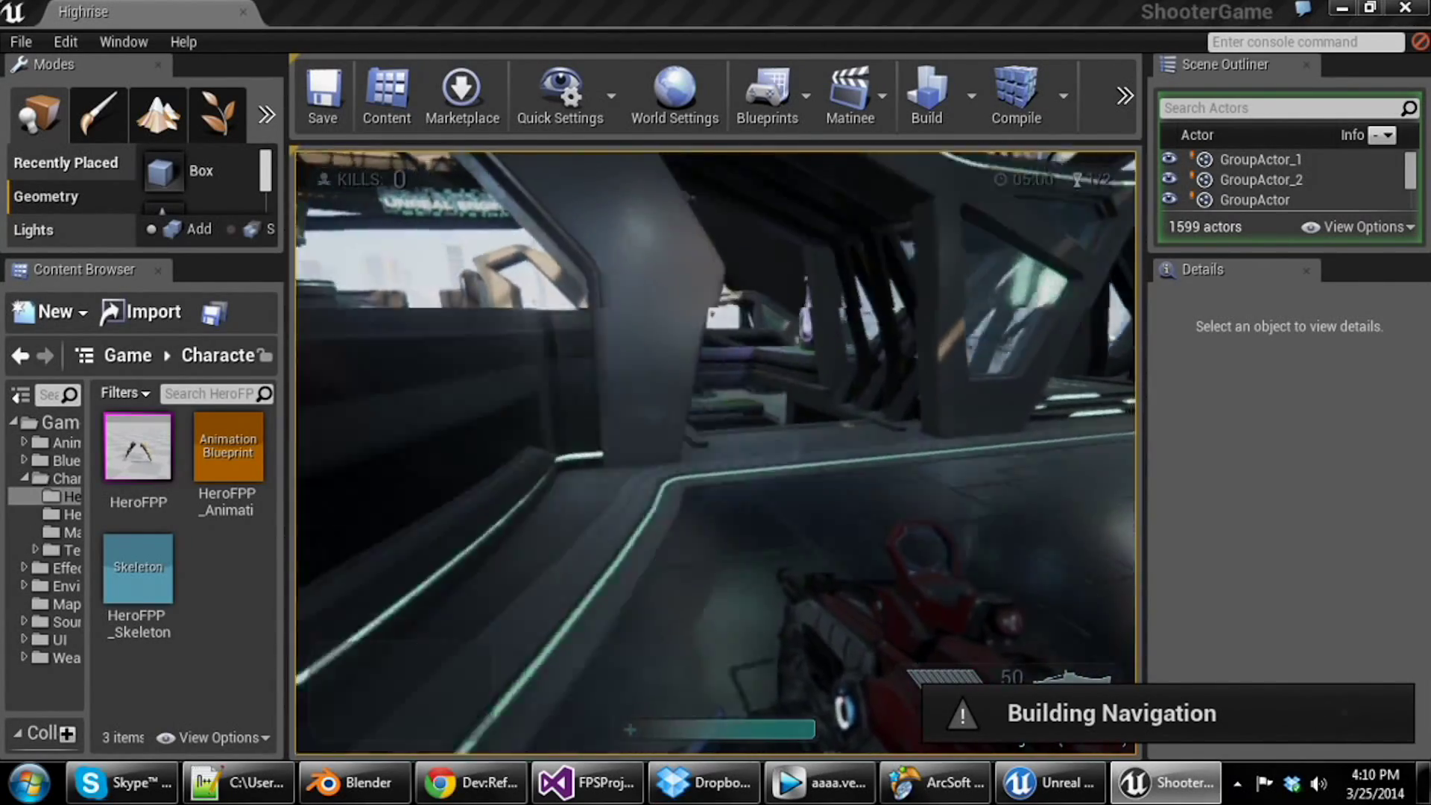
{"action": "key", "text": "shift+w"}
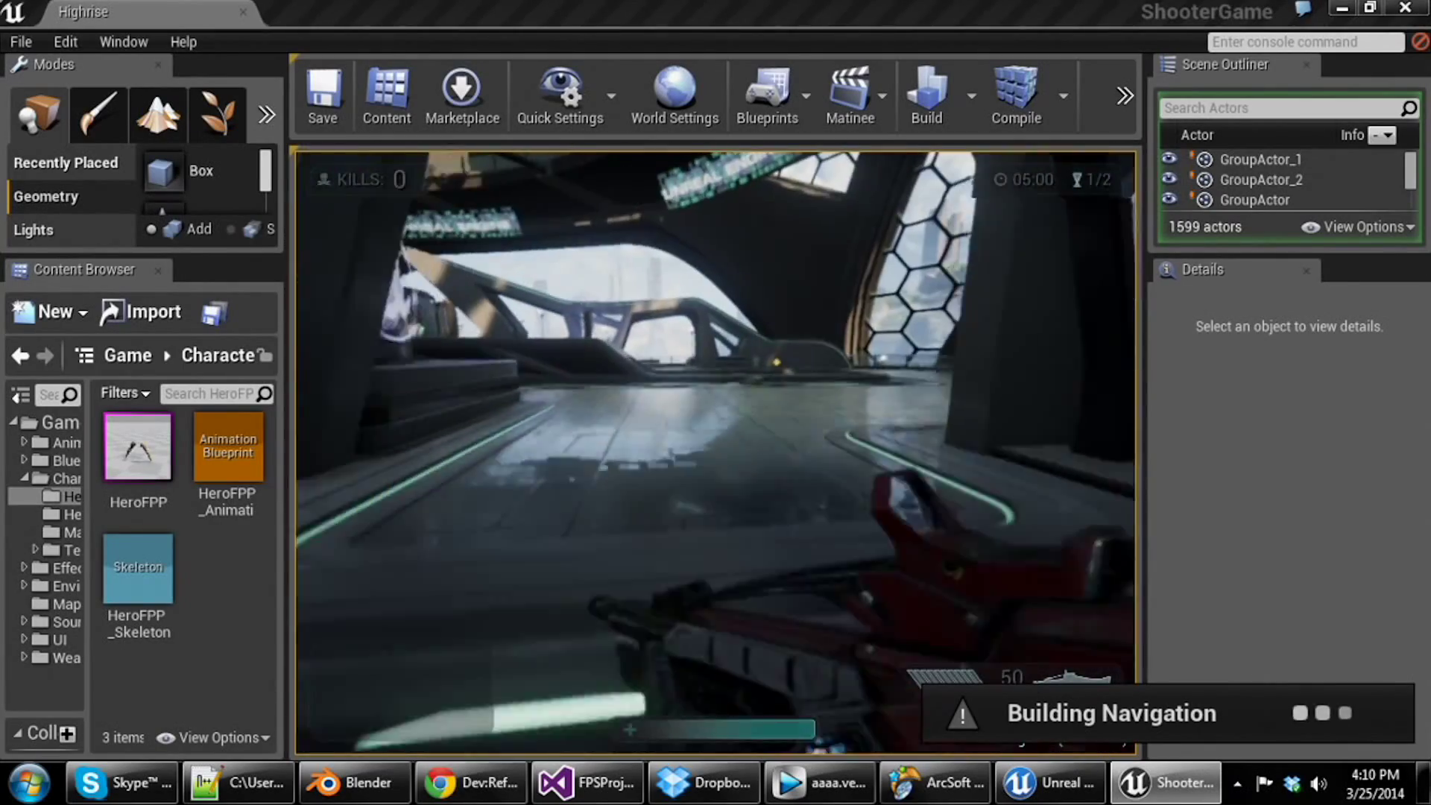
{"action": "key", "text": "shift+w"}
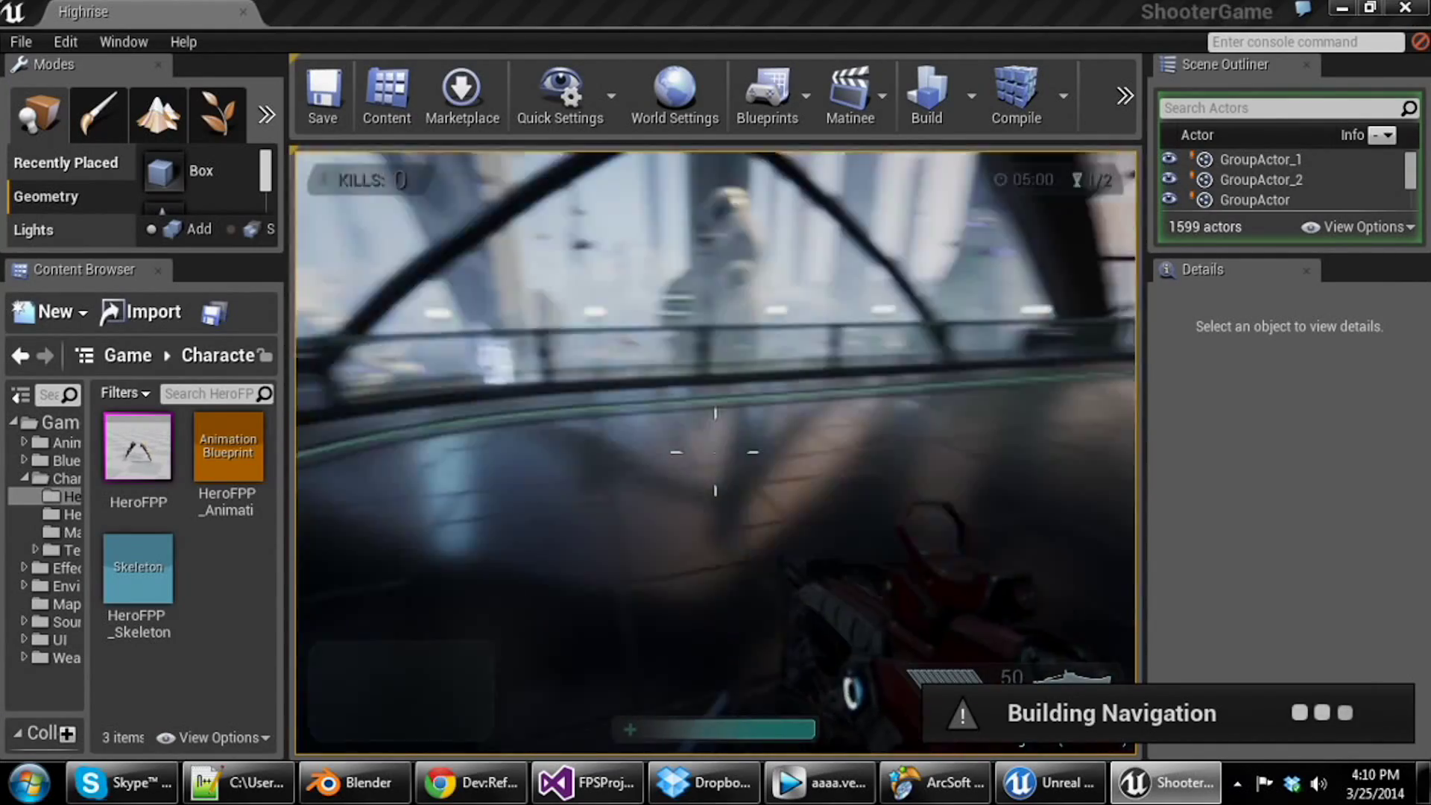
- End the Highrise play session and close the ShooterGame editor
{"action": "key", "text": "Escape"}
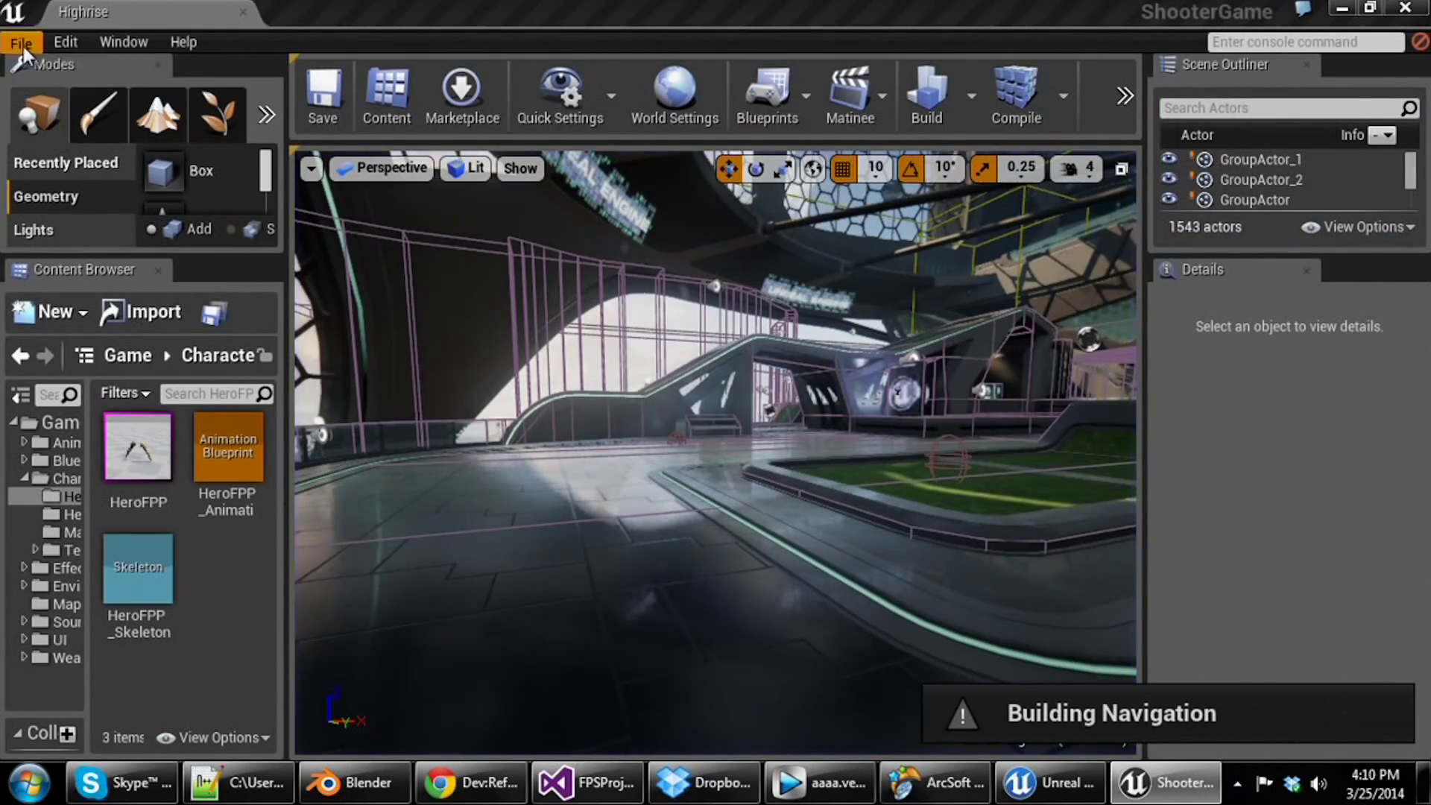
{"action": "left_click", "coordinate": [20, 42]}
{"action": "left_click", "coordinate": [1404, 8]}
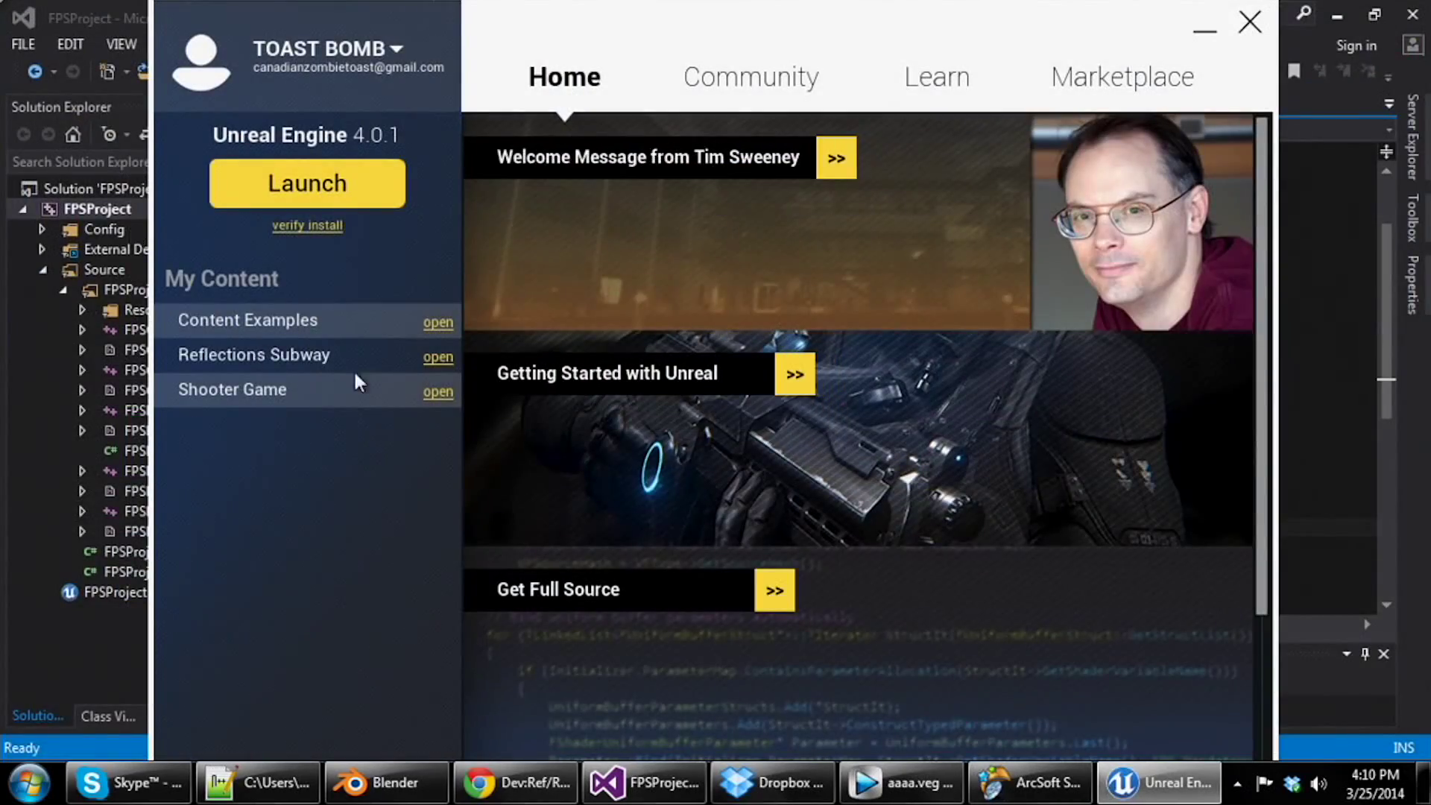
- Open the Content Examples project and load its Effects level
{"action": "left_click", "coordinate": [439, 322]}
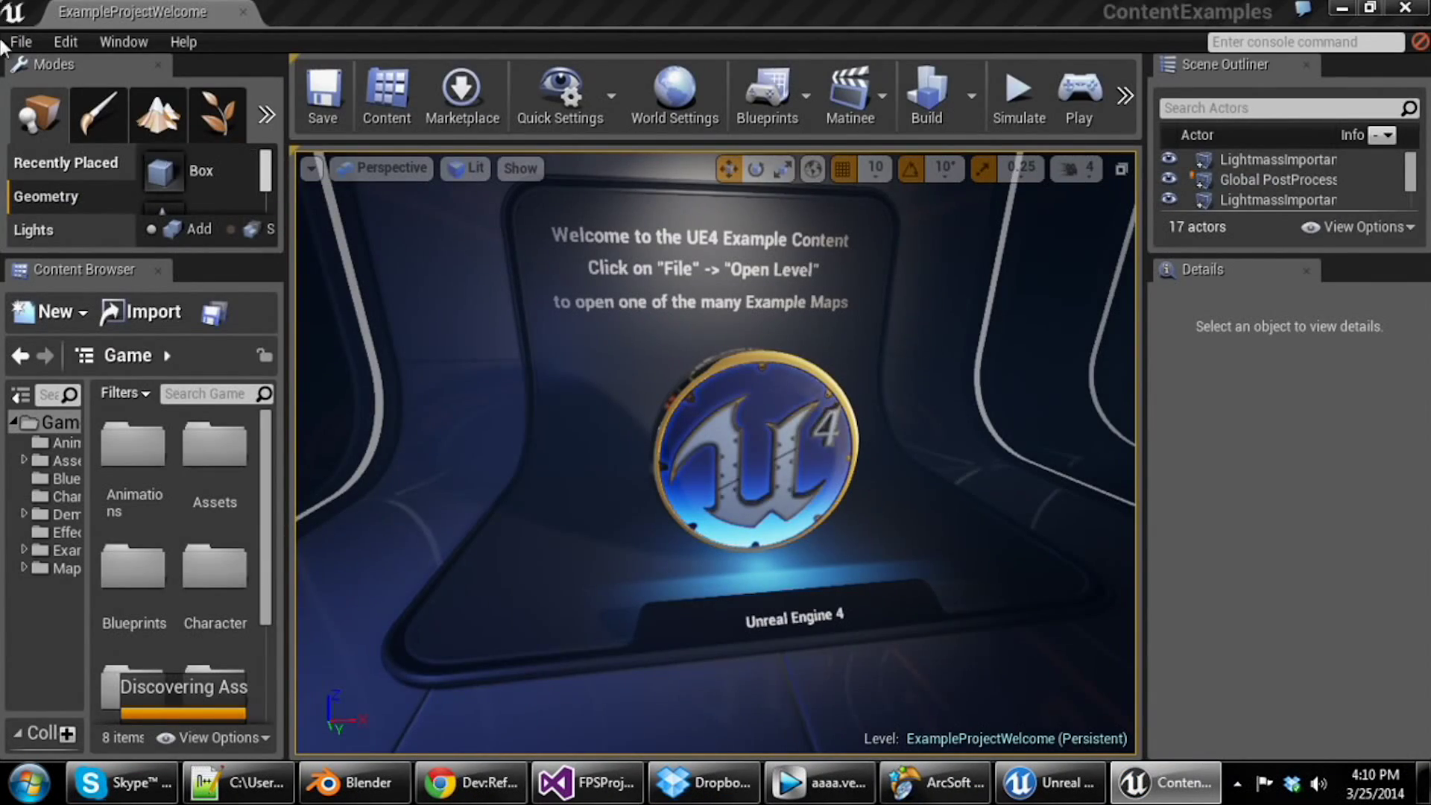
{"action": "left_click", "coordinate": [21, 42]}
{"action": "left_click", "coordinate": [118, 111]}
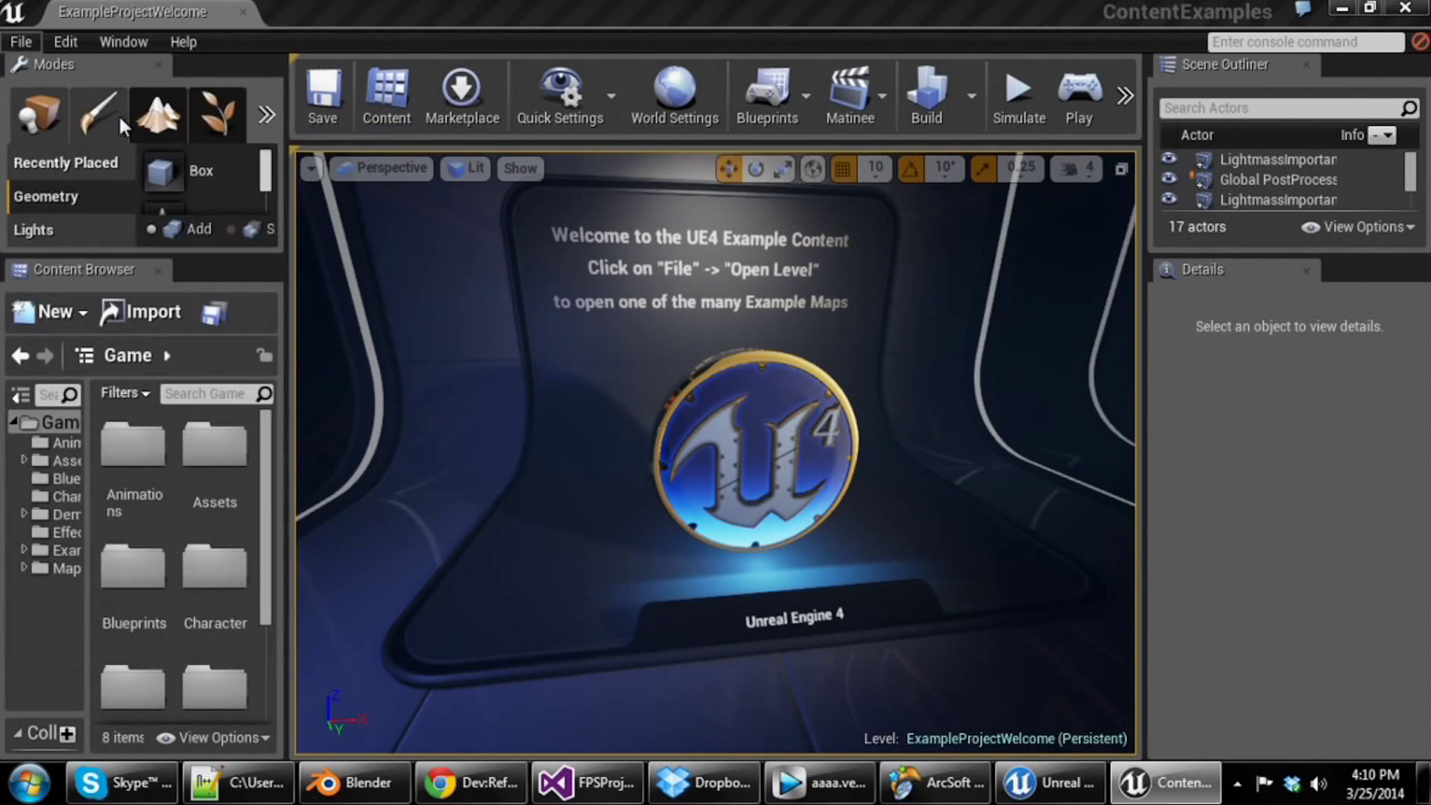
{"action": "left_click", "coordinate": [350, 388]}
{"action": "scroll", "coordinate": [347, 409], "scroll_direction": "down", "scroll_amount": 2}
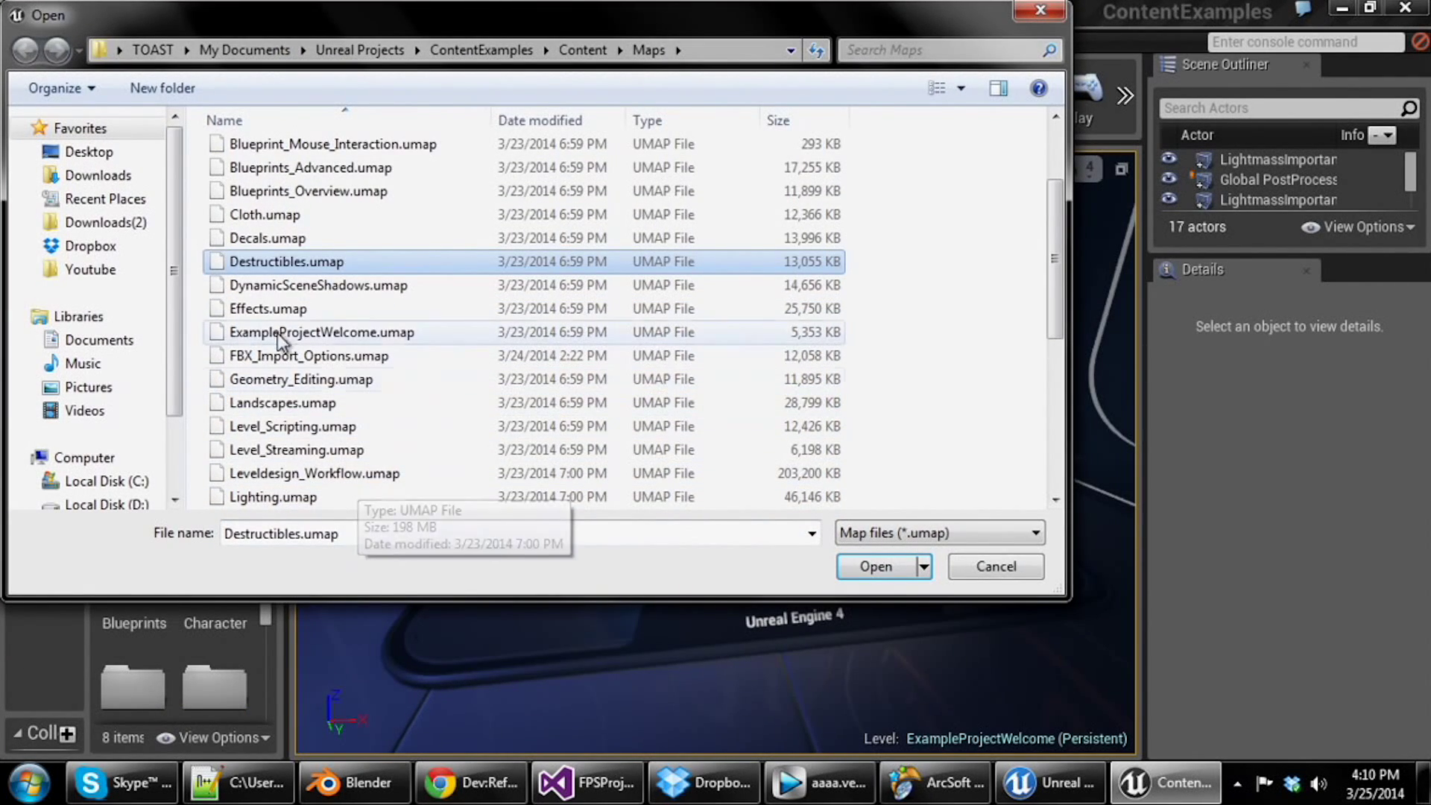
{"action": "left_click", "coordinate": [313, 308]}
{"action": "left_click", "coordinate": [850, 568]}
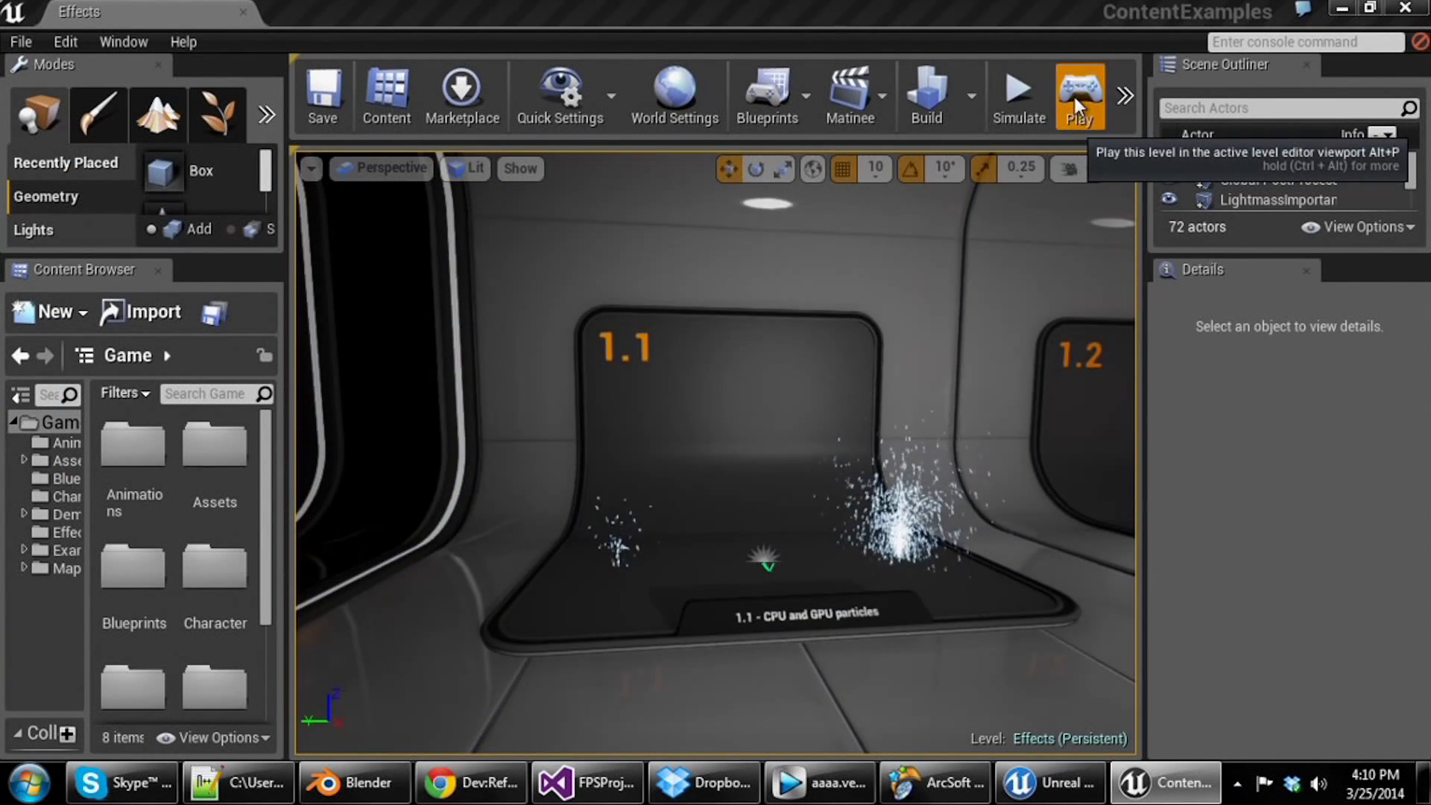
- Play the Effects level in the viewport and examine the smaller particle fountain in exhibit 1.1 up close
{"action": "left_click", "coordinate": [1075, 97]}
{"action": "left_click", "coordinate": [927, 299]}
{"action": "key", "text": "w"}
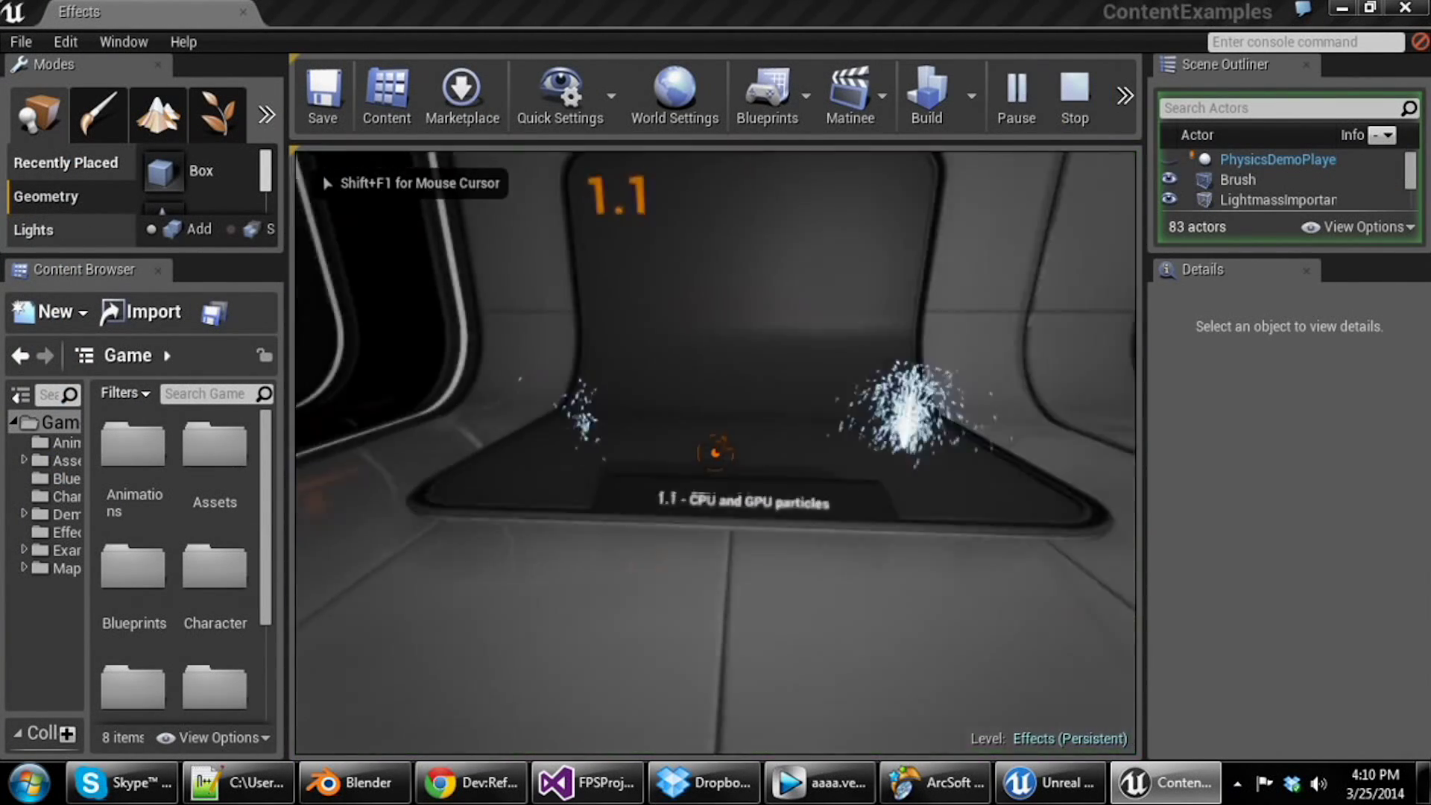
{"action": "key", "text": "w"}
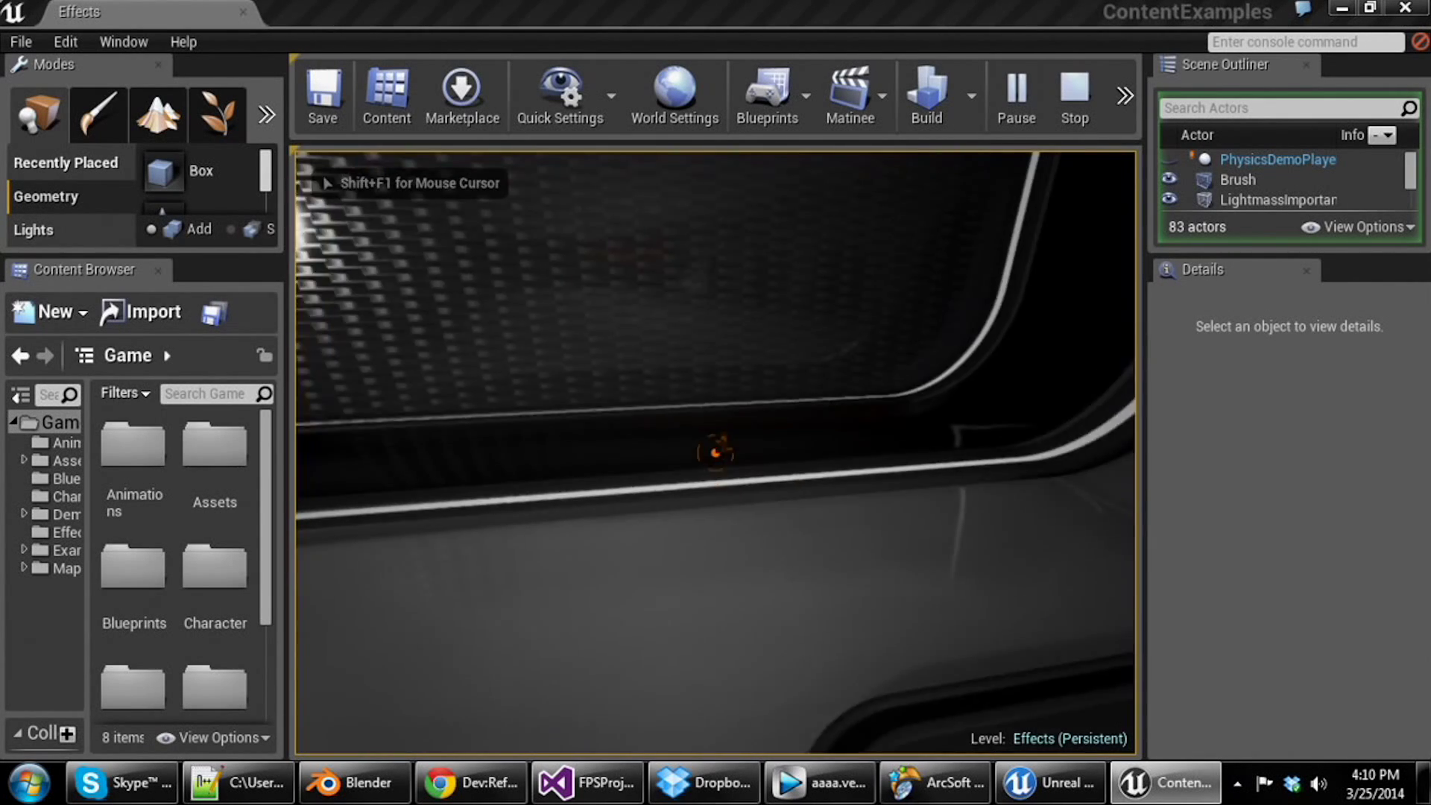
{"action": "key", "text": "d"}
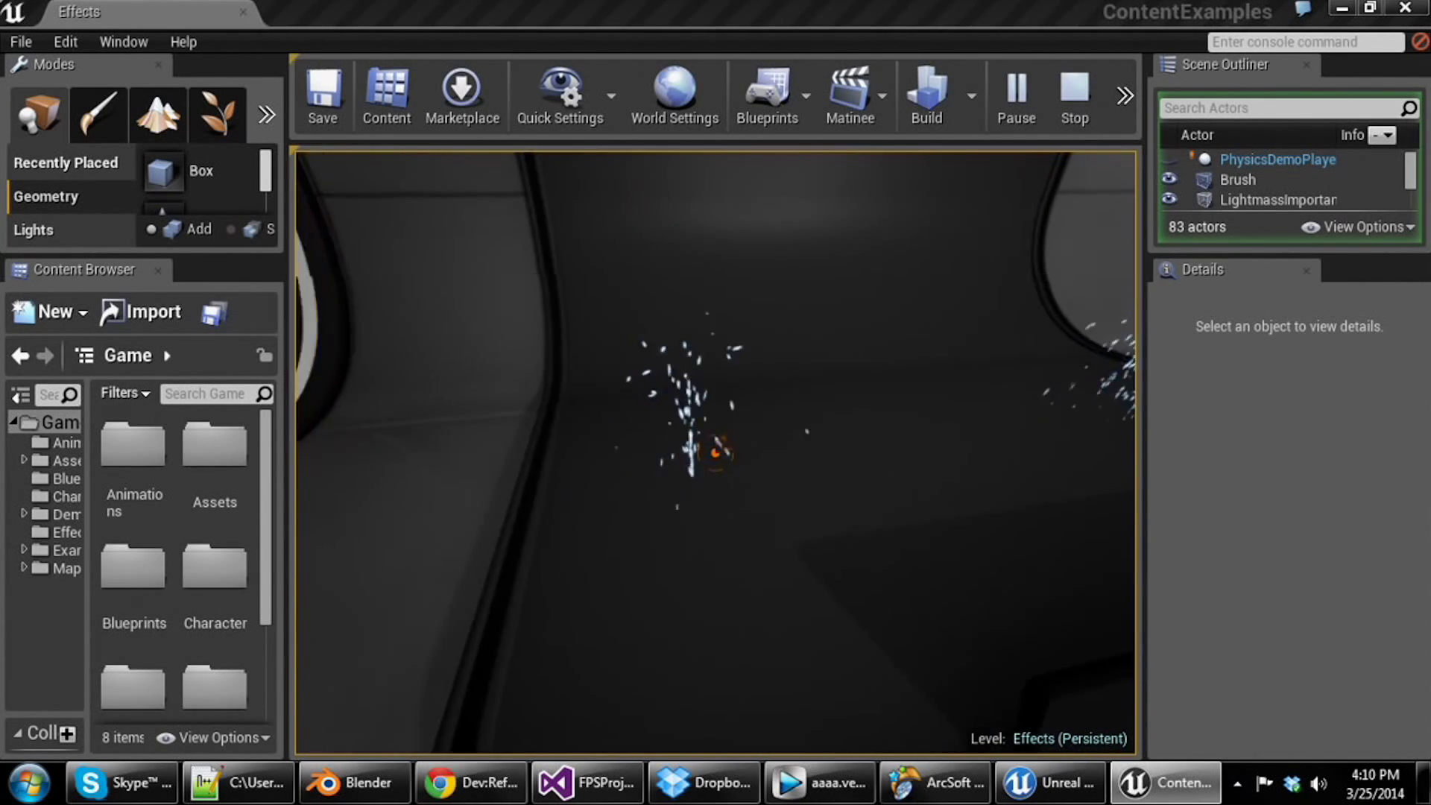
{"action": "key", "text": "a"}
{"action": "key", "text": "d"}
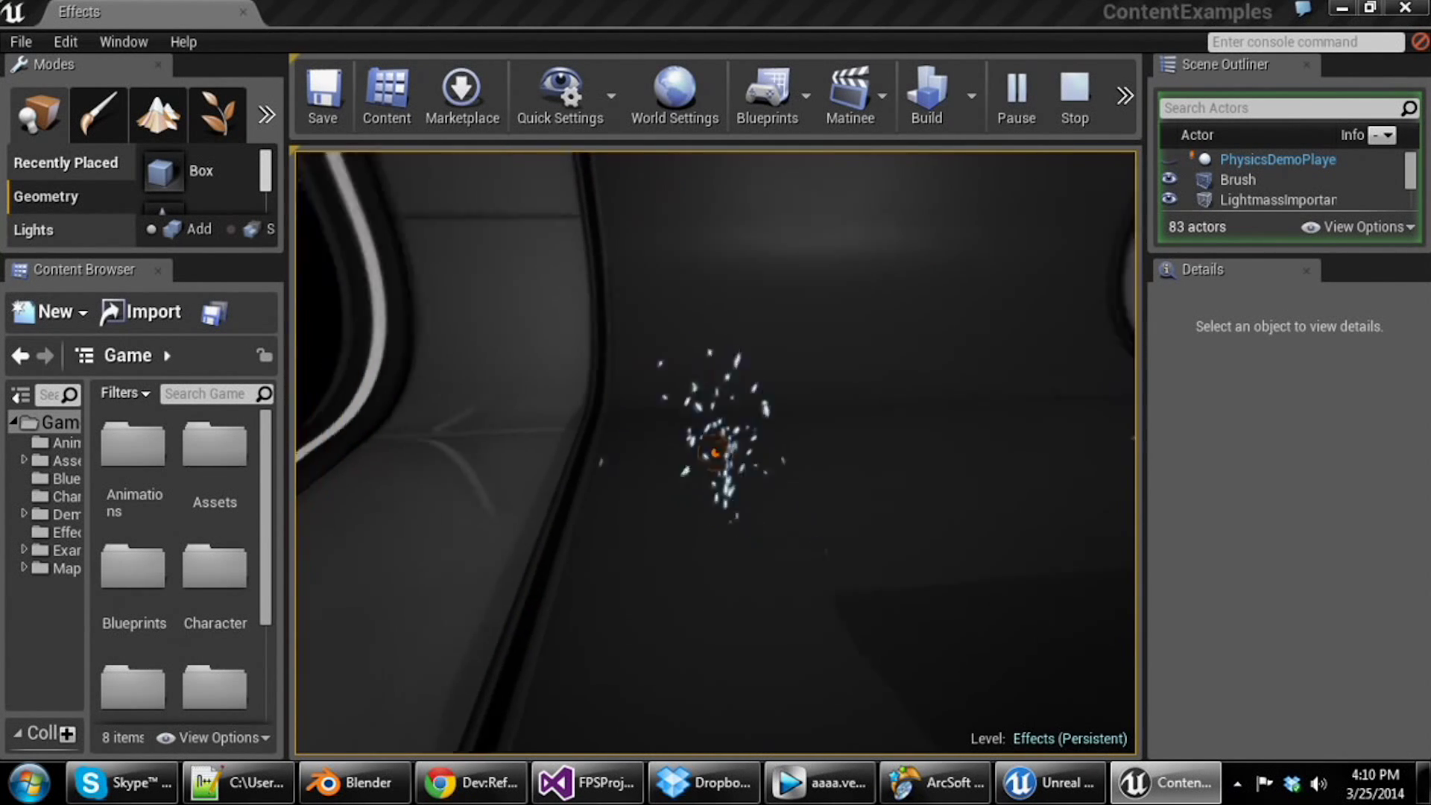
{"action": "key", "text": "d"}
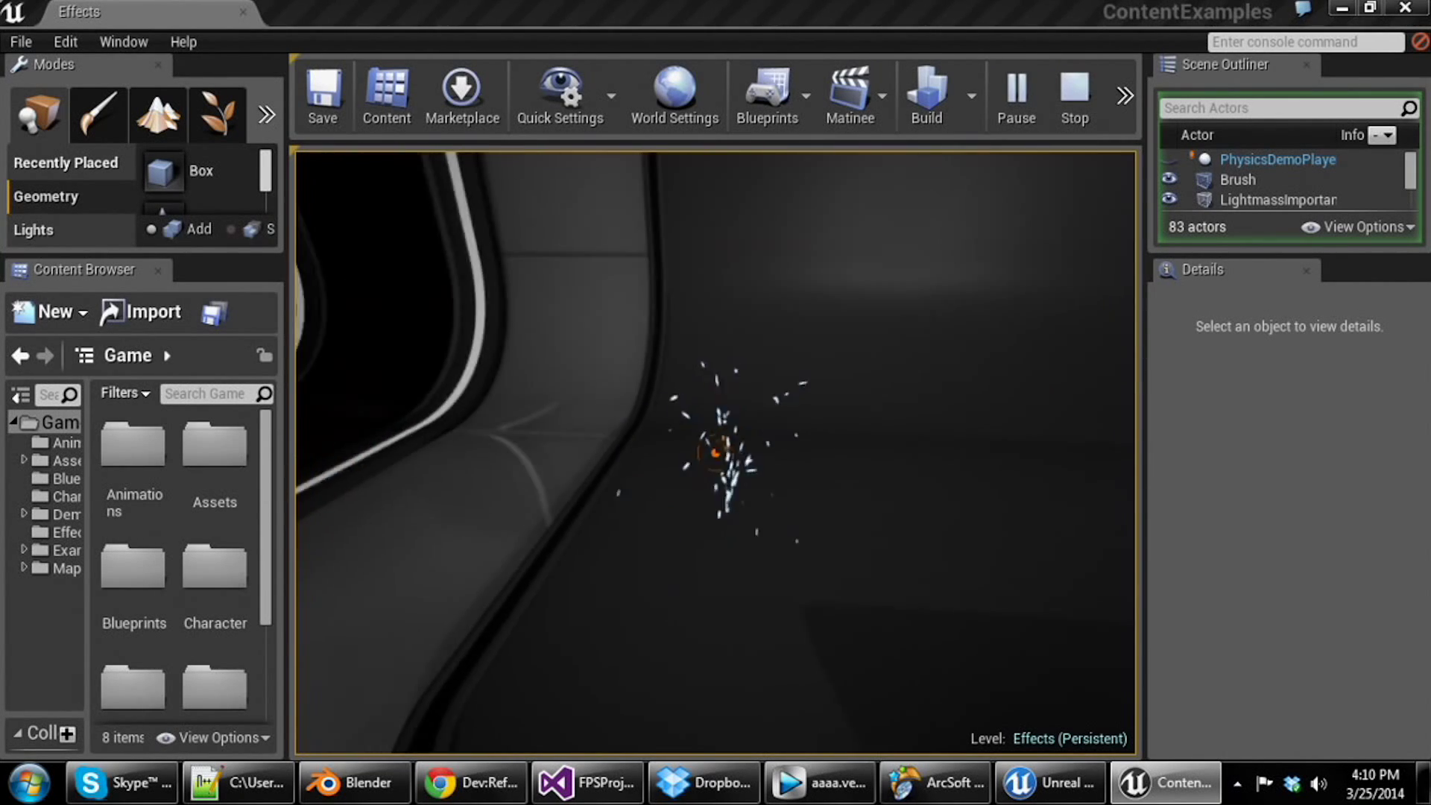
- Step back past the exhibit 1.1 sign and approach the larger, denser particle fountain
{"action": "key", "text": "s"}
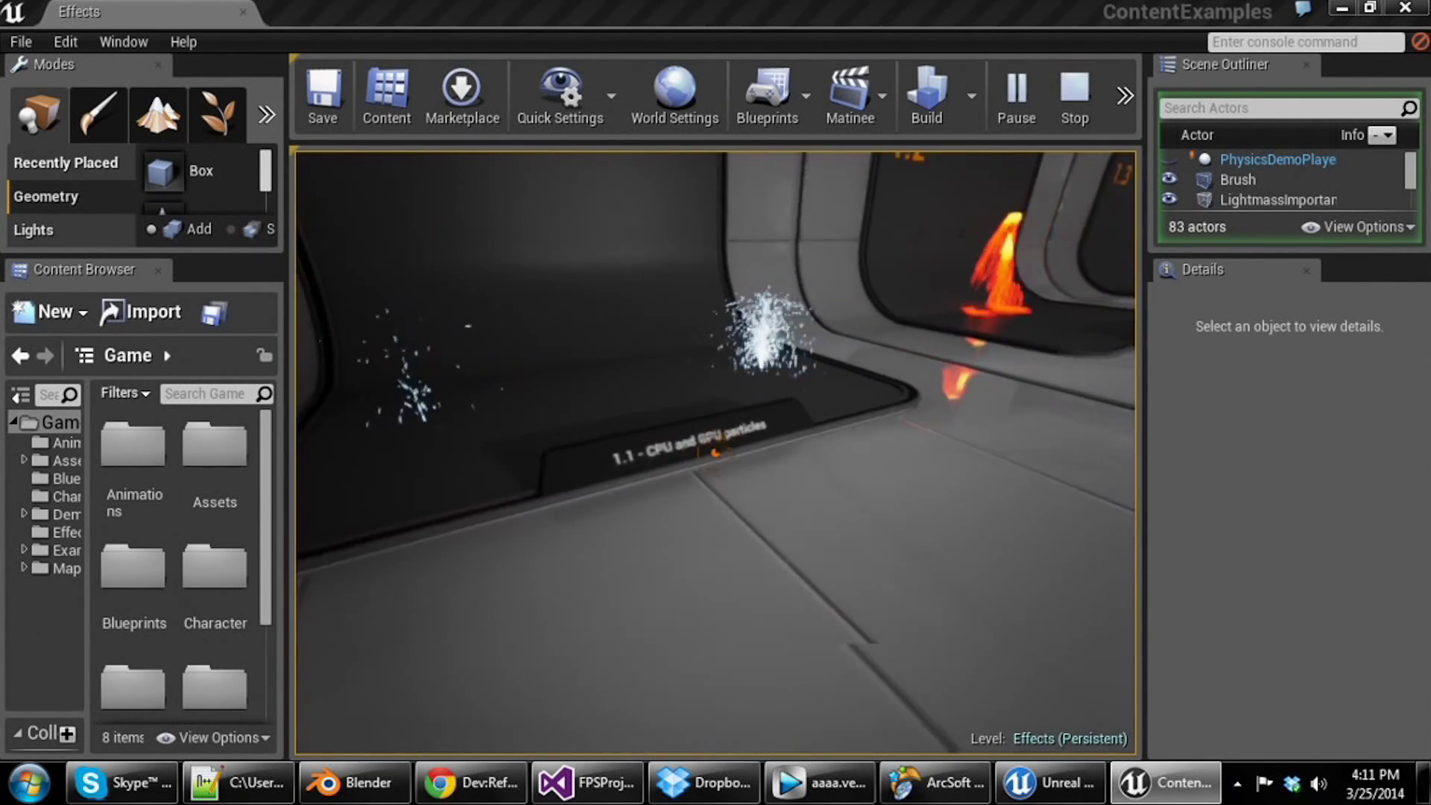
{"action": "key", "text": "w"}
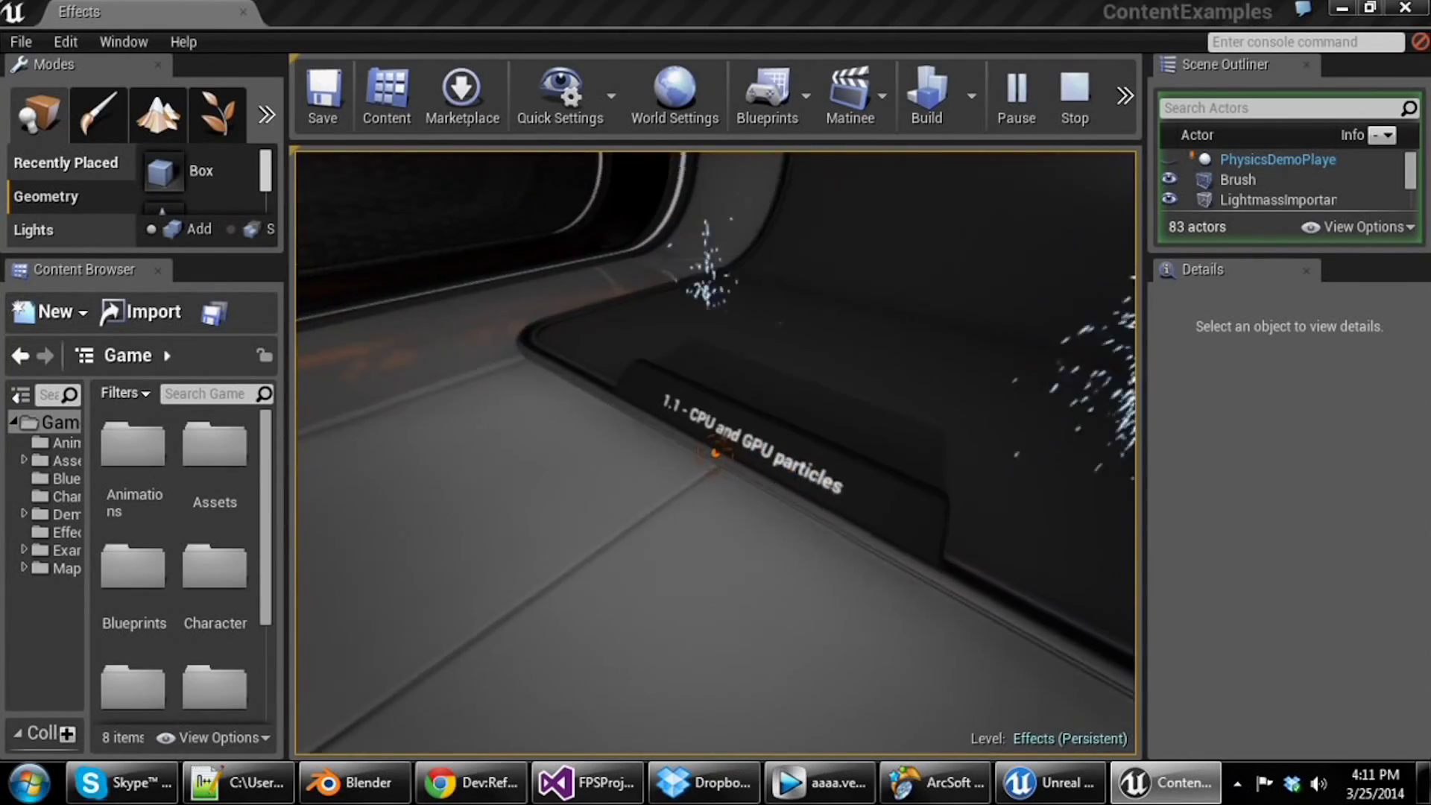
{"action": "key", "text": "w"}
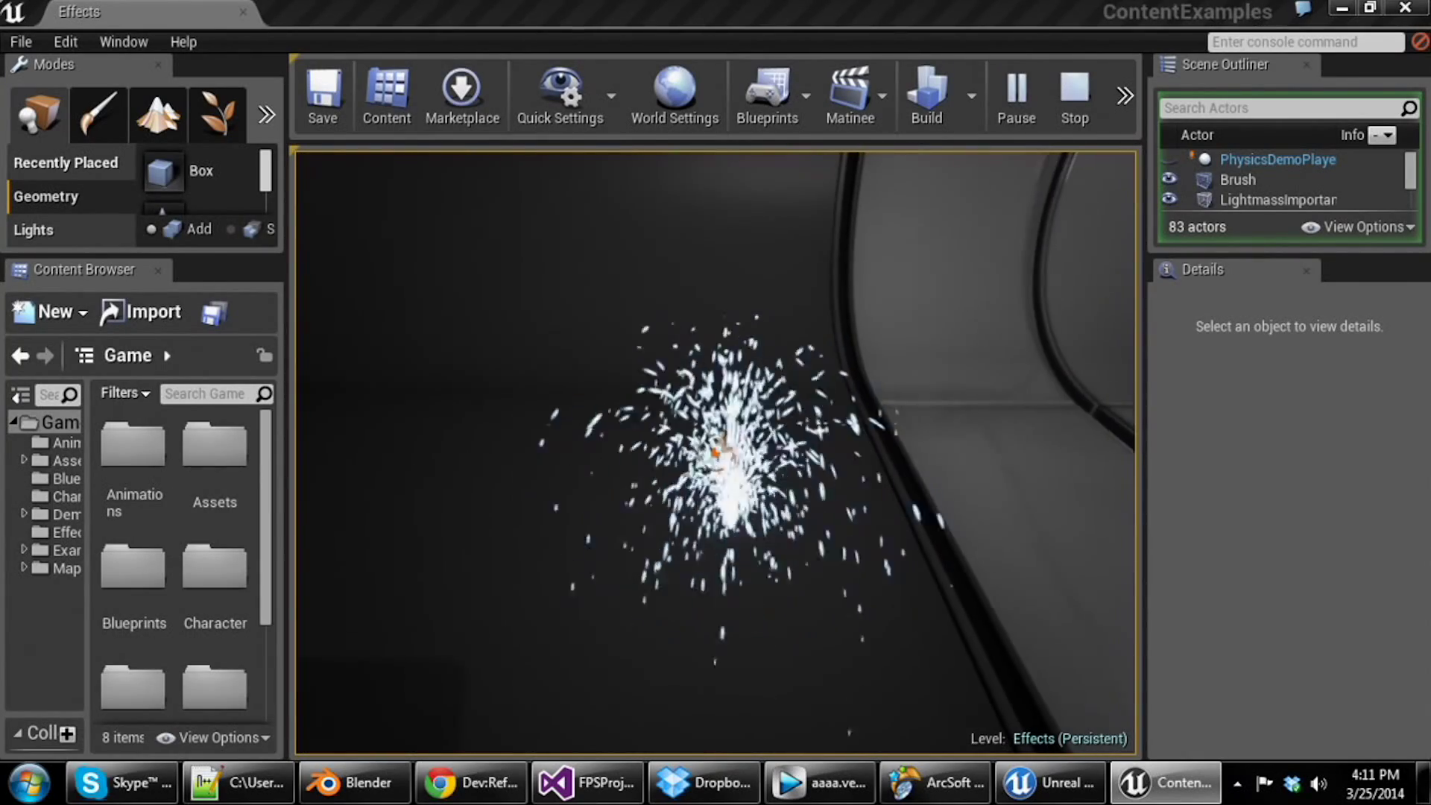
{"action": "key", "text": "d"}
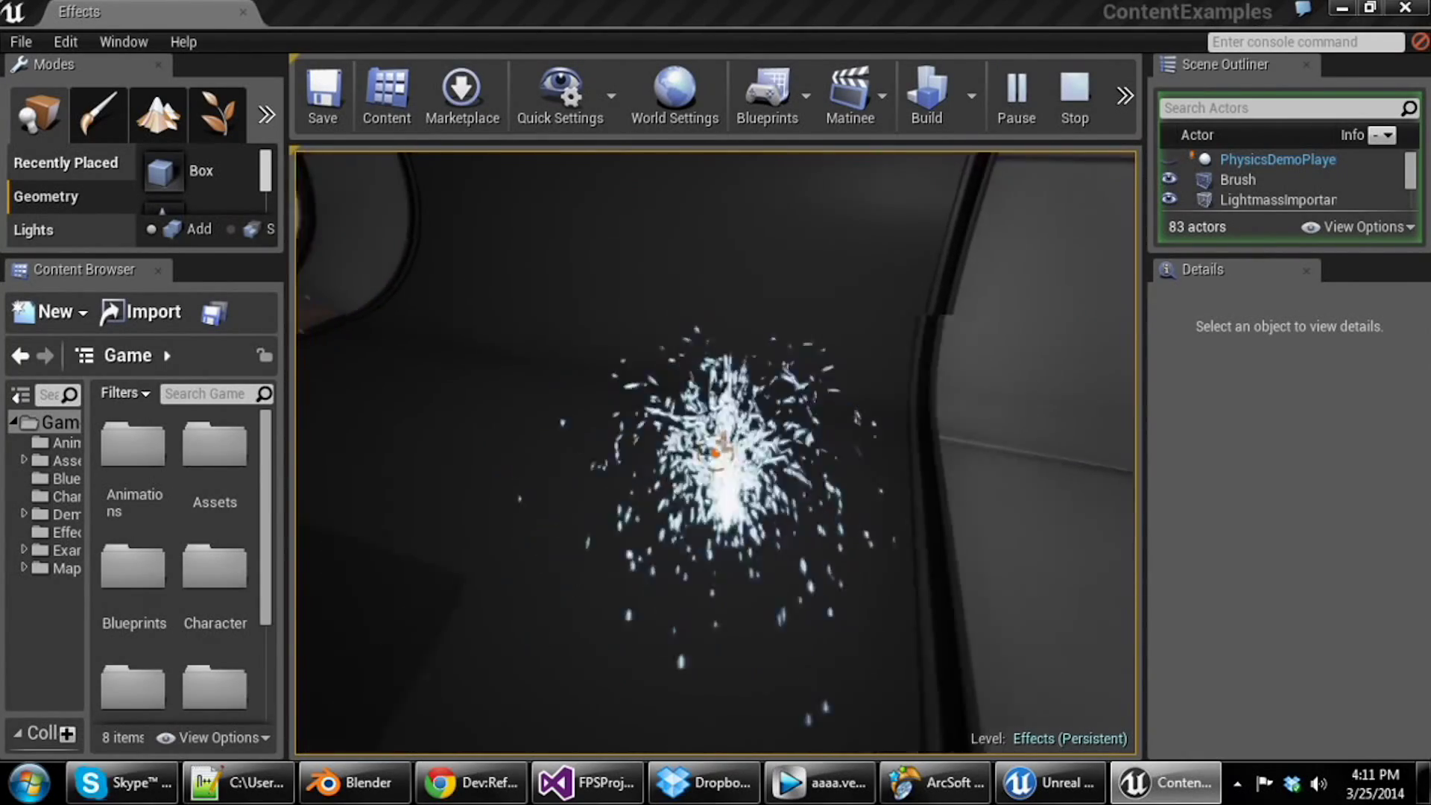
- Walk to exhibit 1.2 and inspect the orange lava-like particle streams at close range
{"action": "key", "text": "s"}
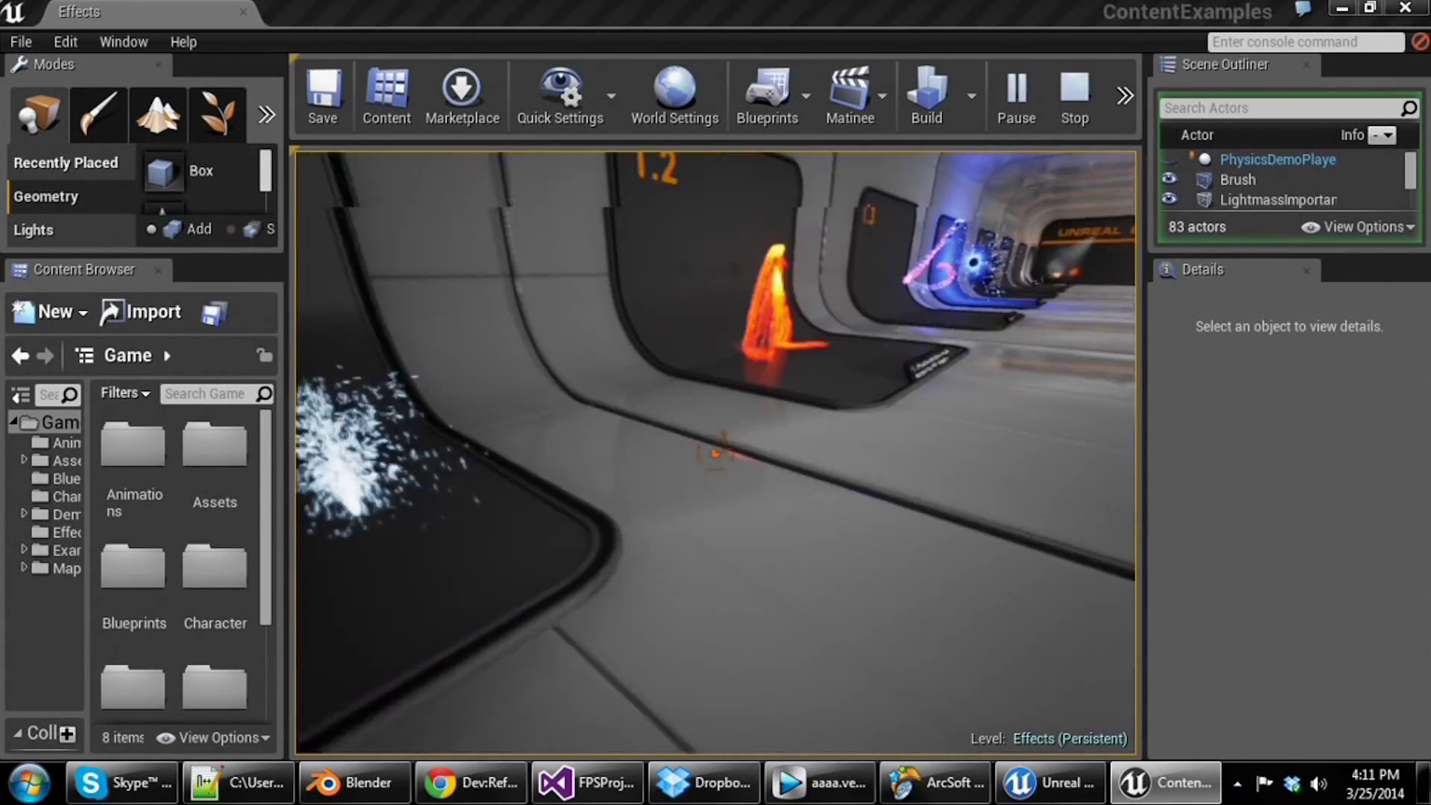
{"action": "key", "text": "w"}
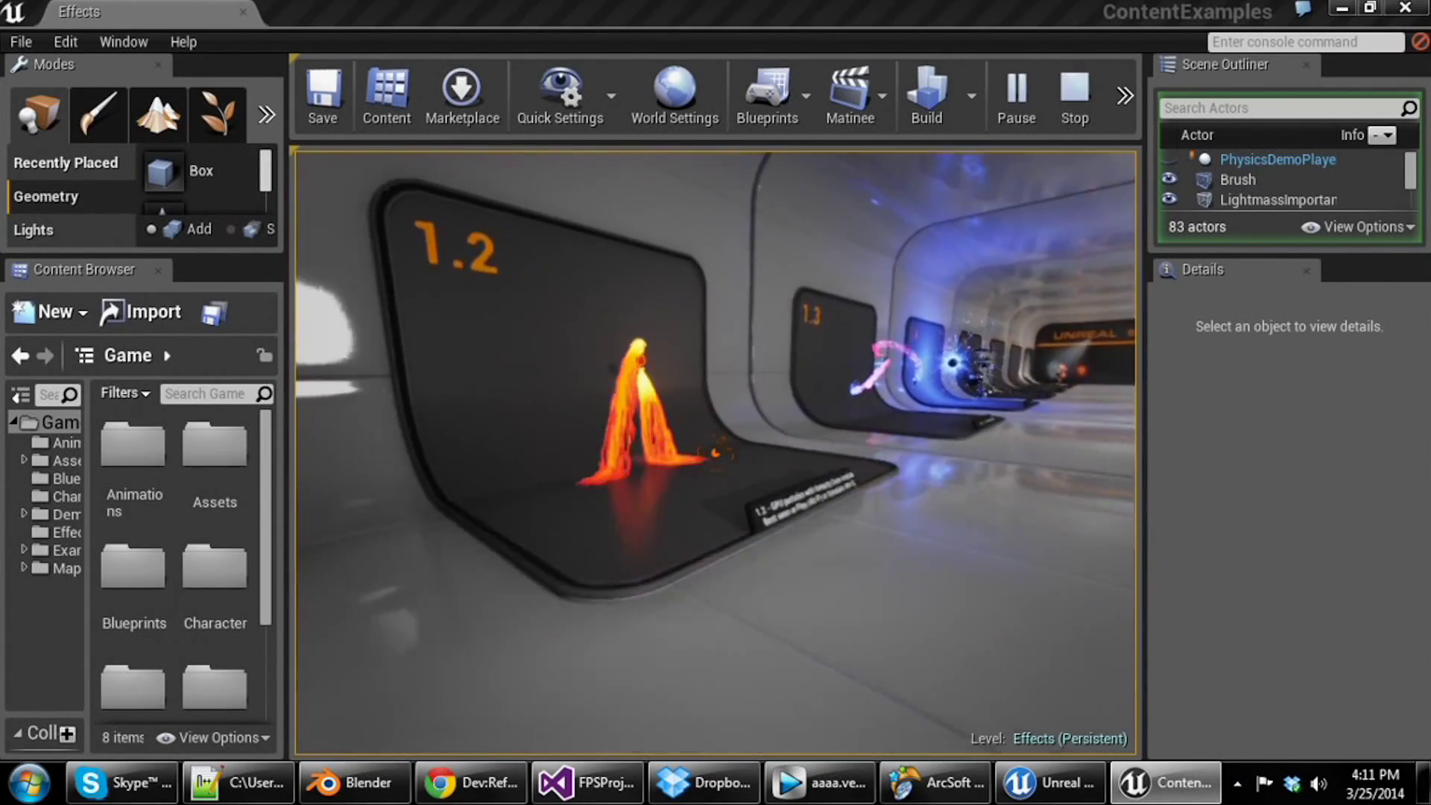
{"action": "key", "text": "w"}
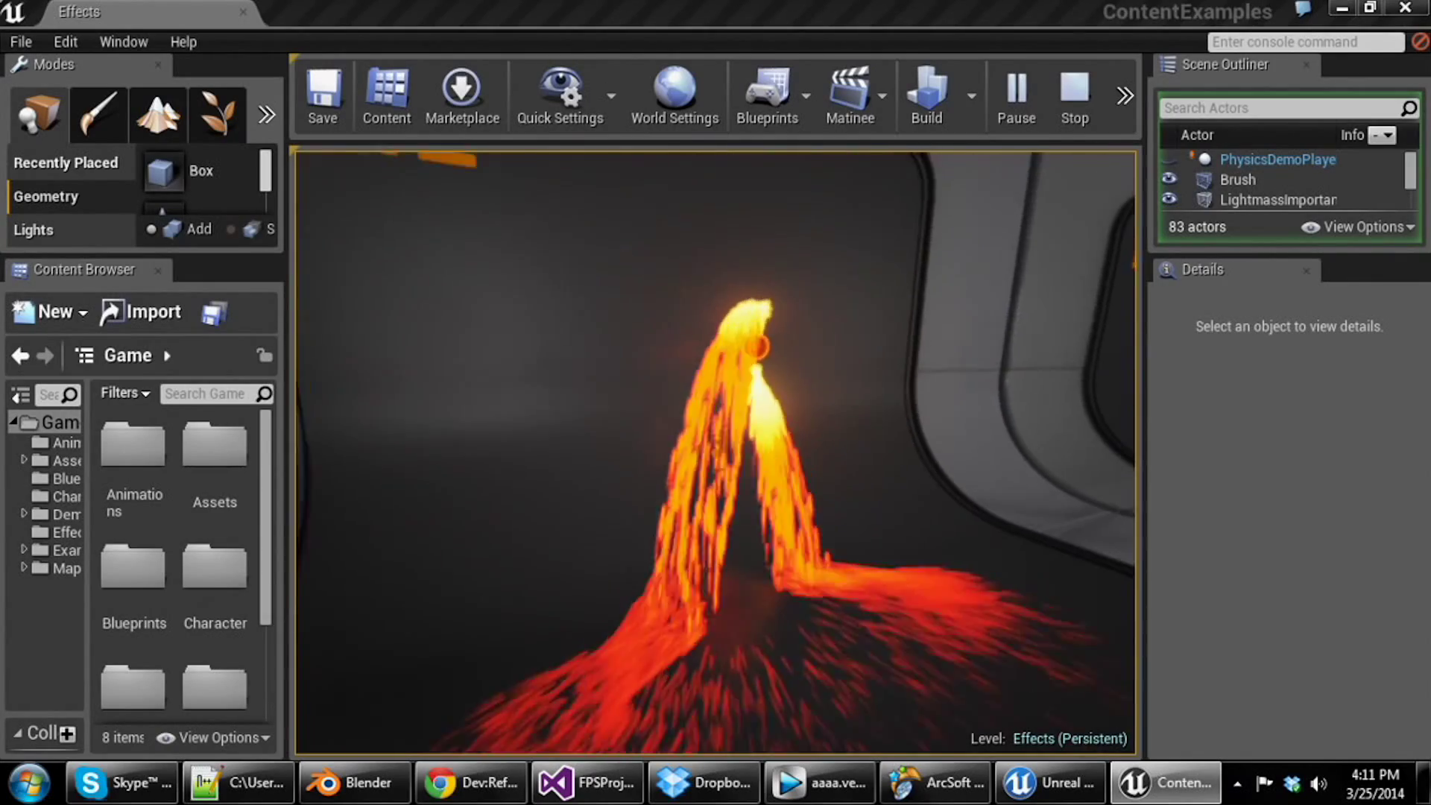
{"action": "key", "text": "s"}
{"action": "key", "text": "w"}
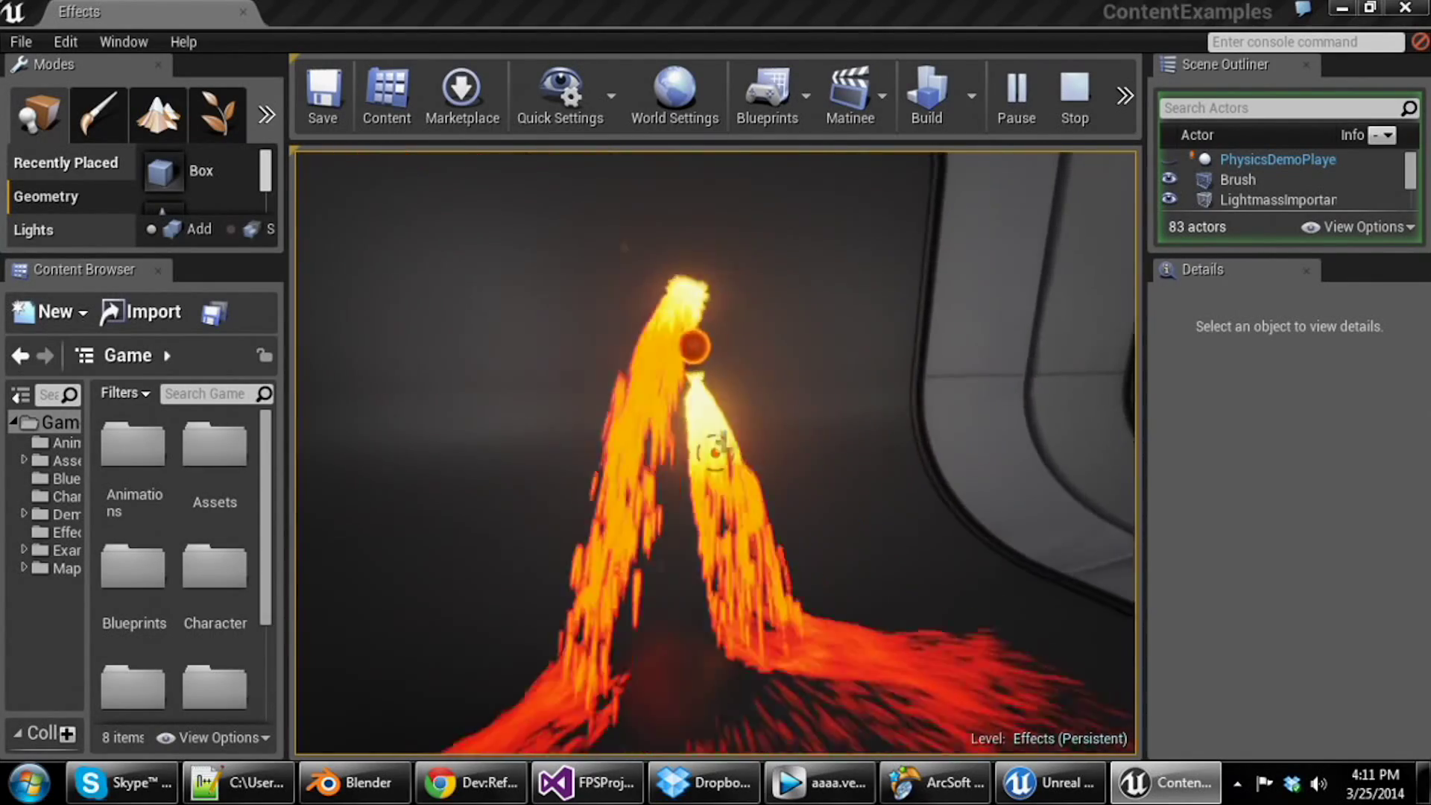
- Continue along the hall to view the particle effects in exhibits 1.3 and 1.4, stopping at 1.5
{"action": "key", "text": "w"}
{"action": "key", "text": "w"}
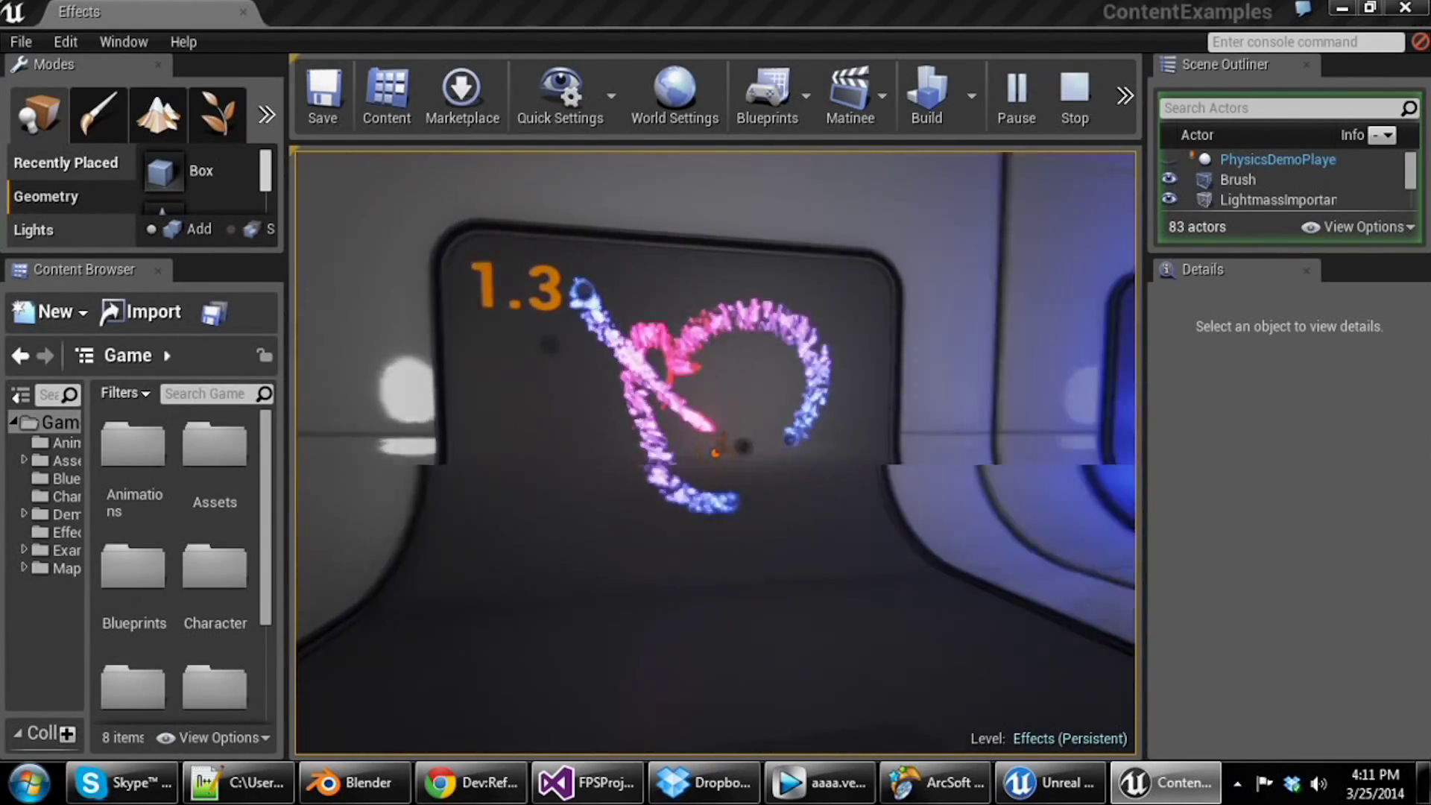
{"action": "key", "text": "w"}
{"action": "key", "text": "w"}
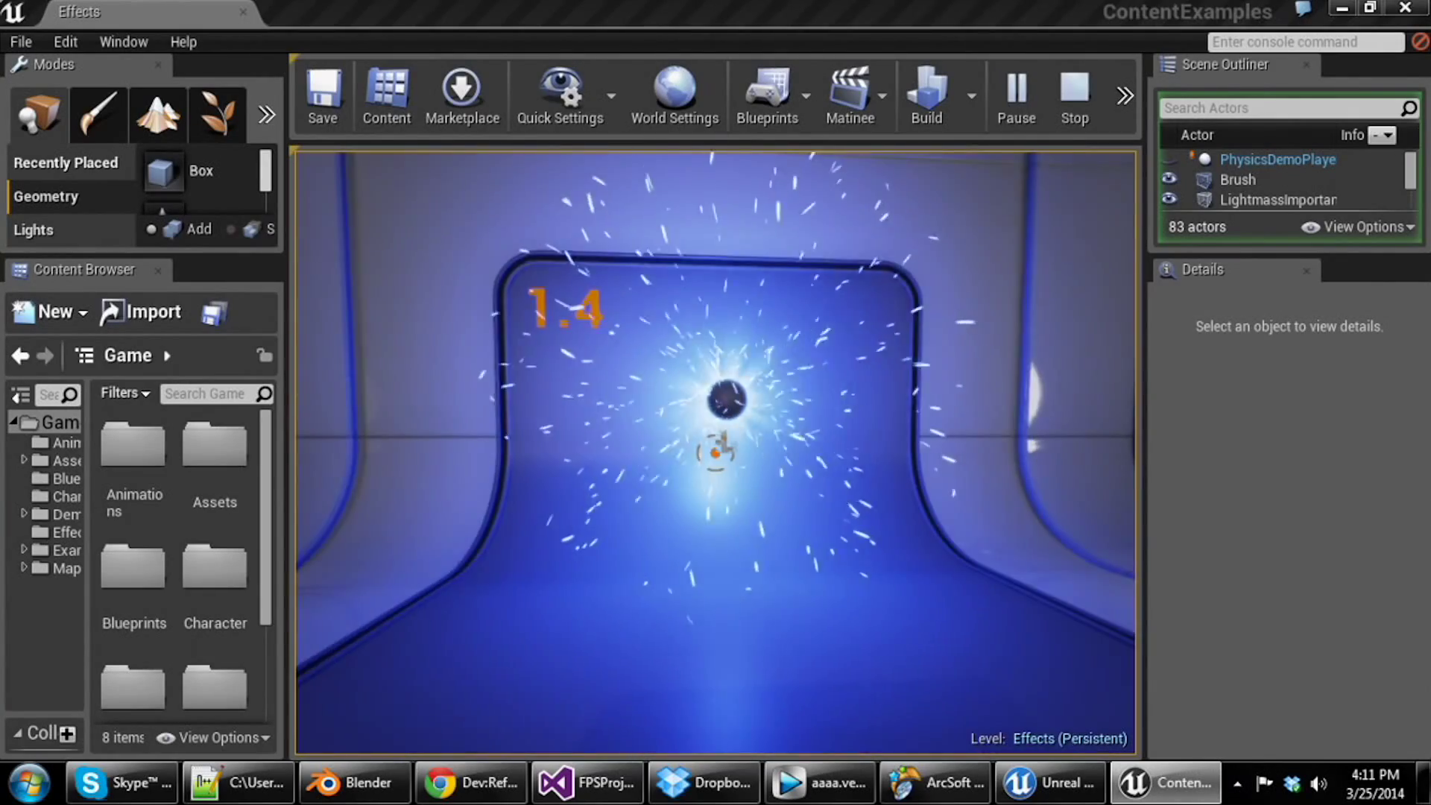
{"action": "key", "text": "s"}
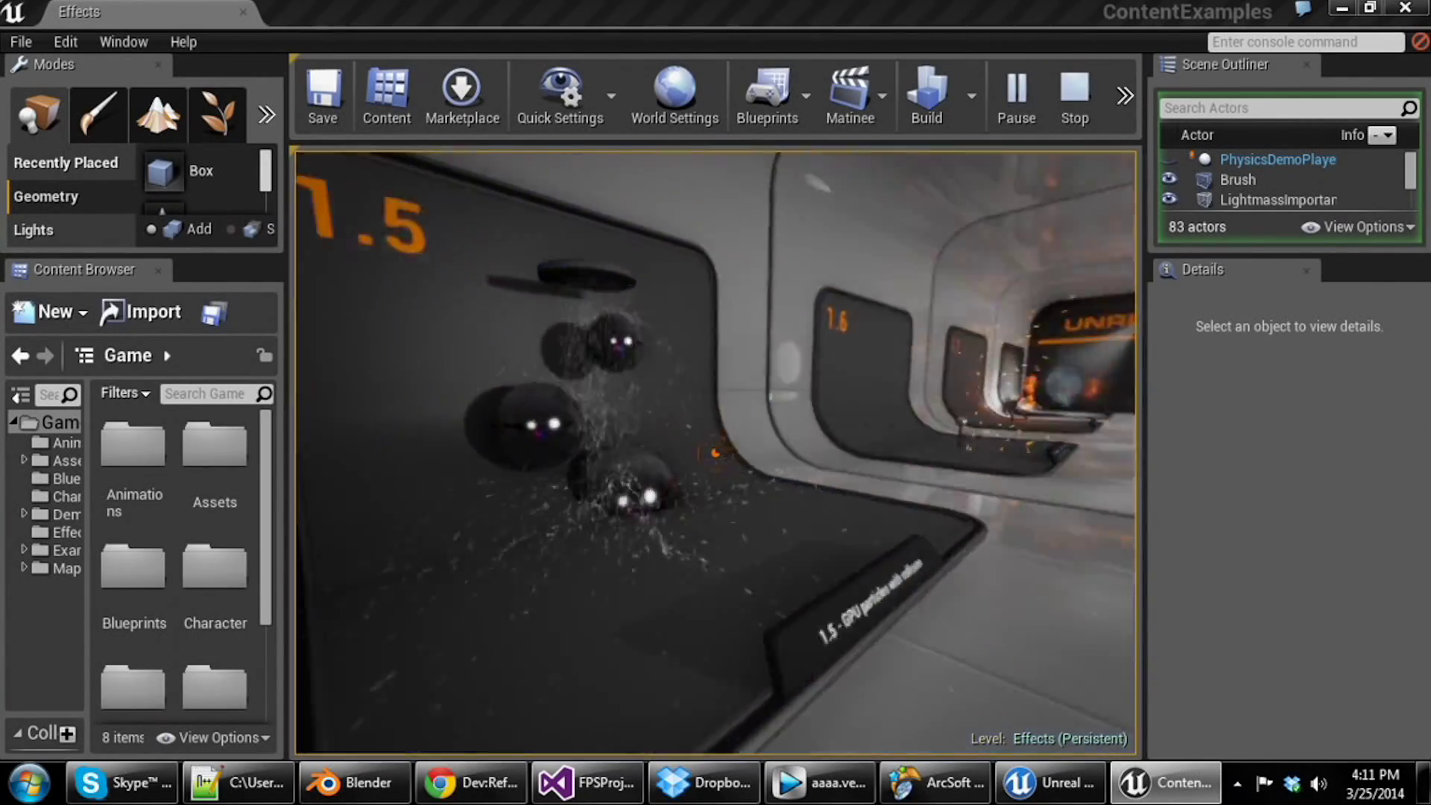
- Move along to exhibit 2.7 and examine the light-emitting CPU particles around both cylinders
{"action": "key", "text": "d"}
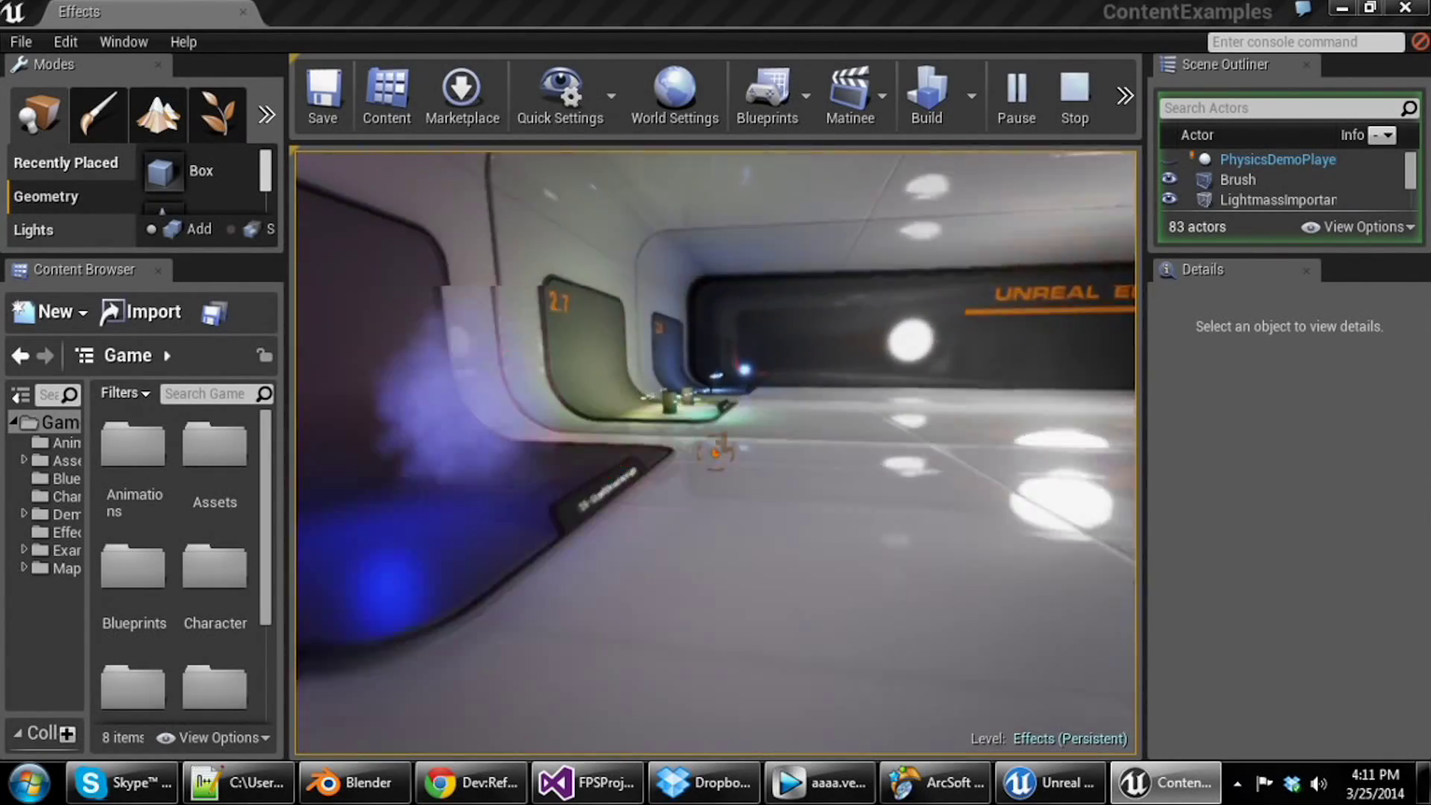
{"action": "key", "text": "d"}
{"action": "key", "text": "w"}
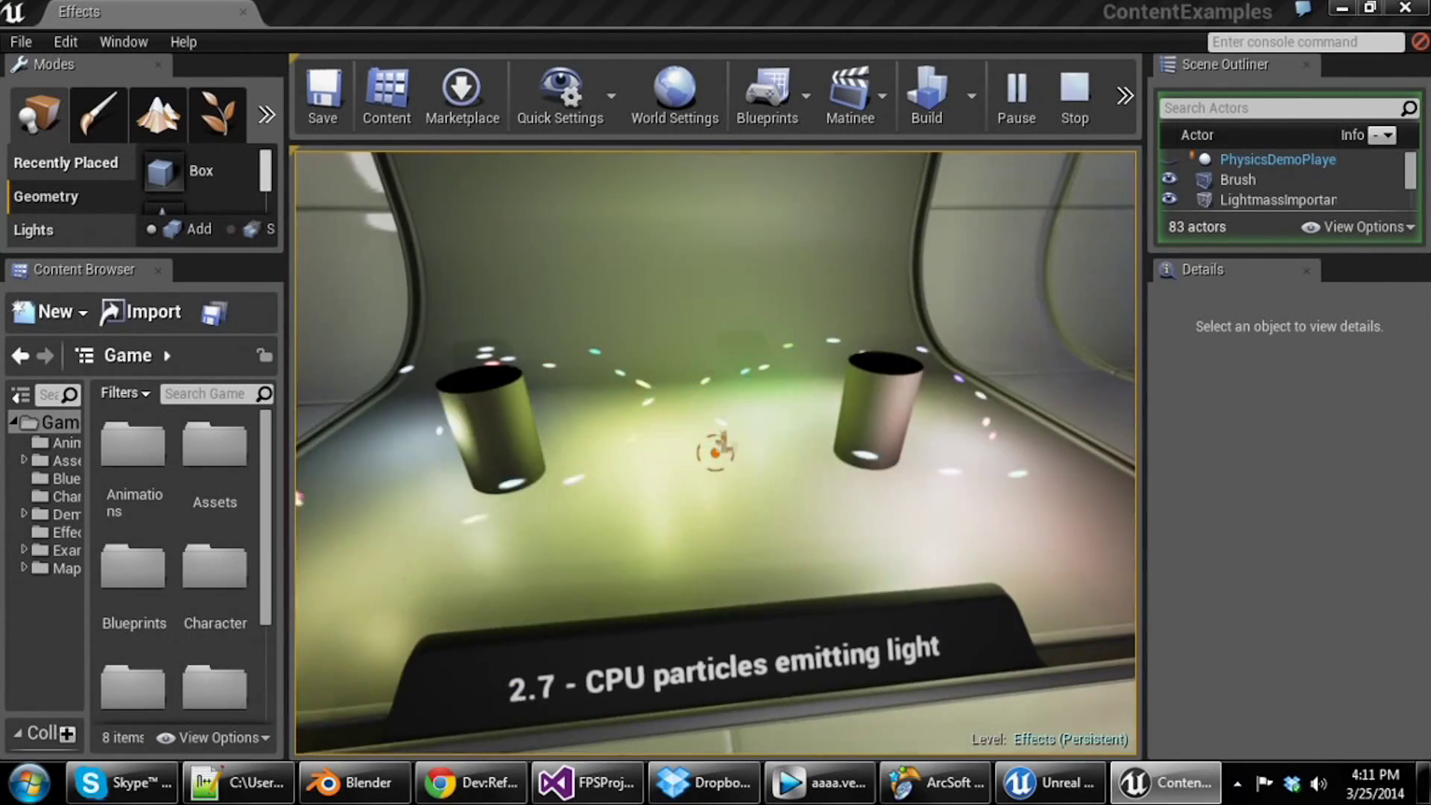
{"action": "key", "text": "a"}
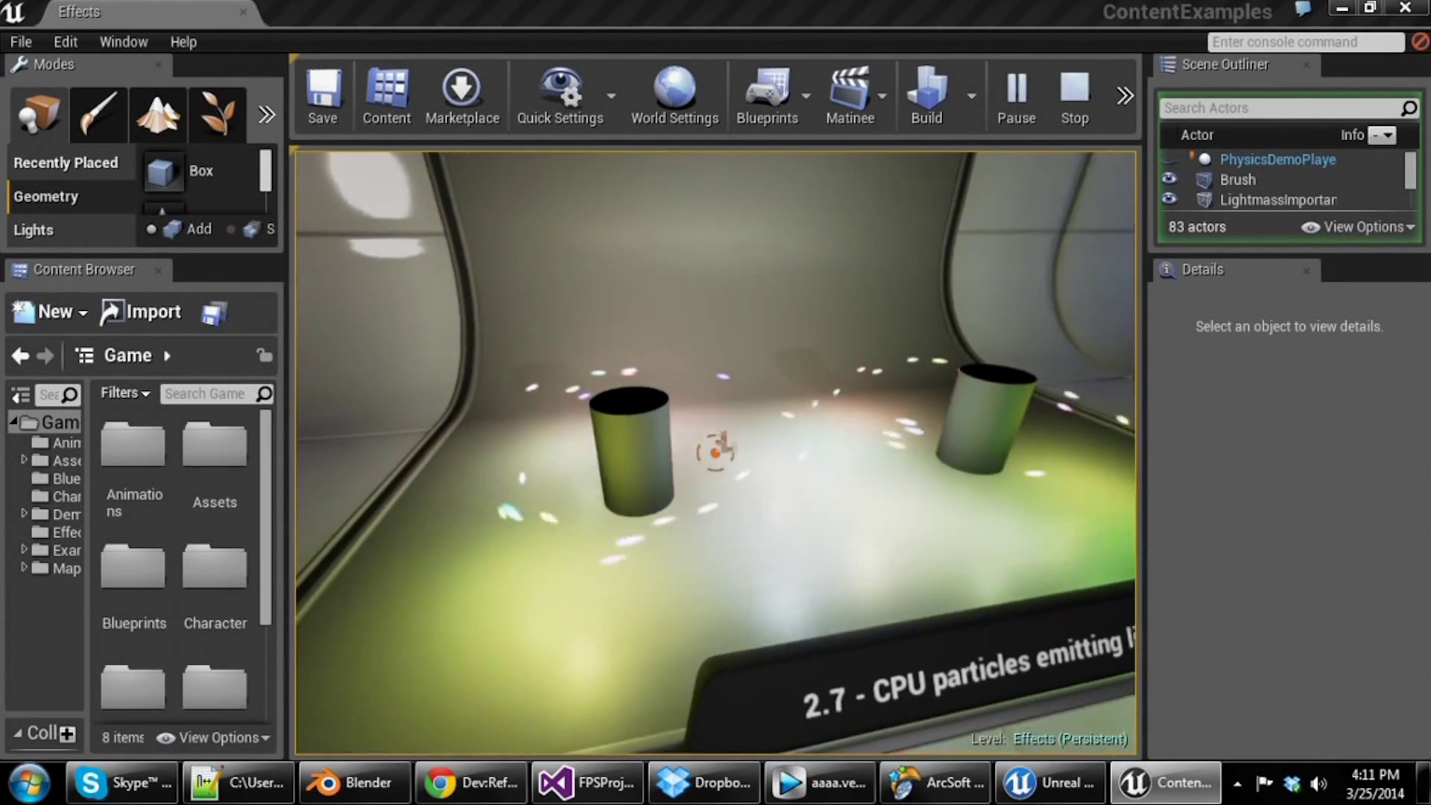
{"action": "key", "text": "d"}
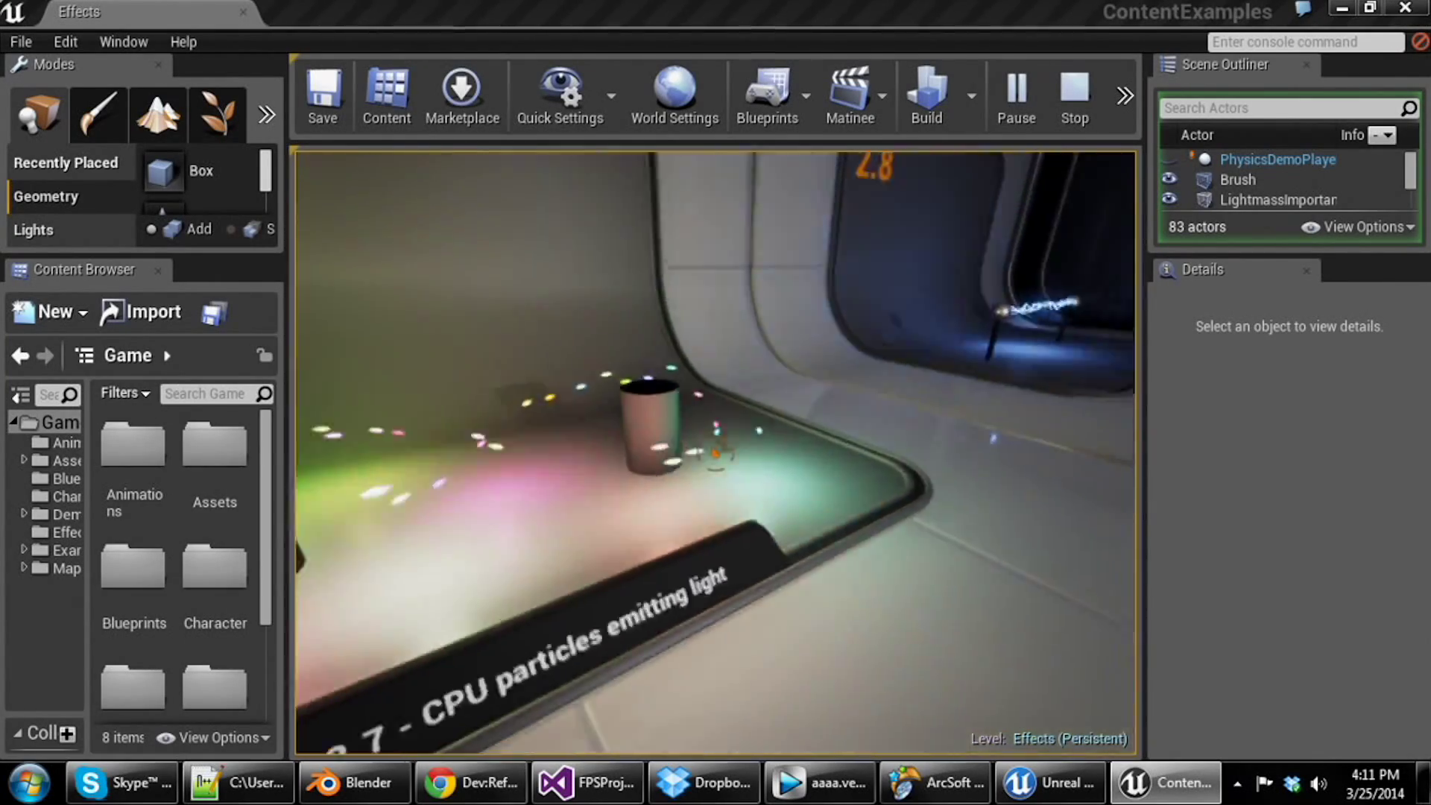
{"action": "key", "text": "w"}
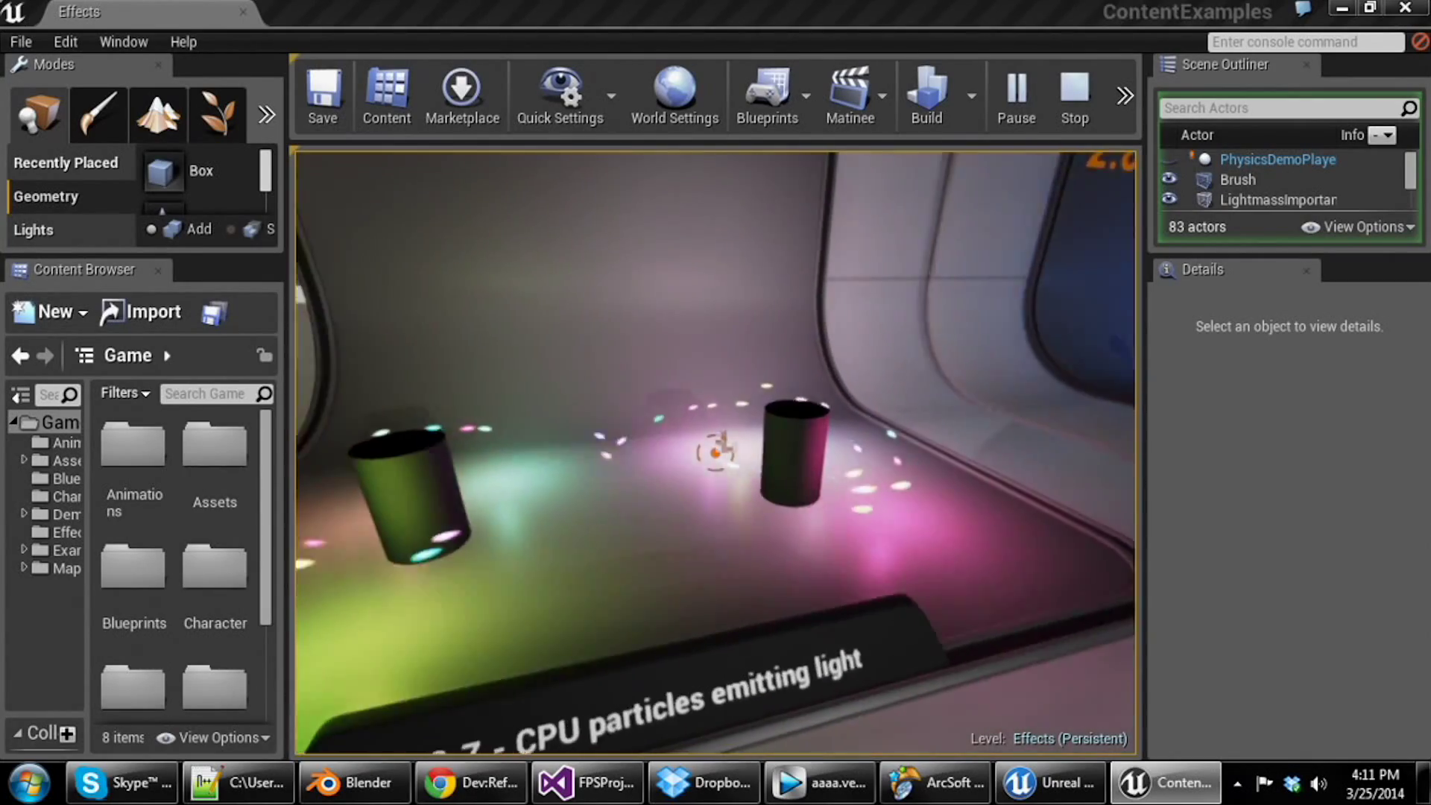
- Approach the electric beam between the two posts in exhibit 2.8 and end the play session
{"action": "key", "text": "w"}
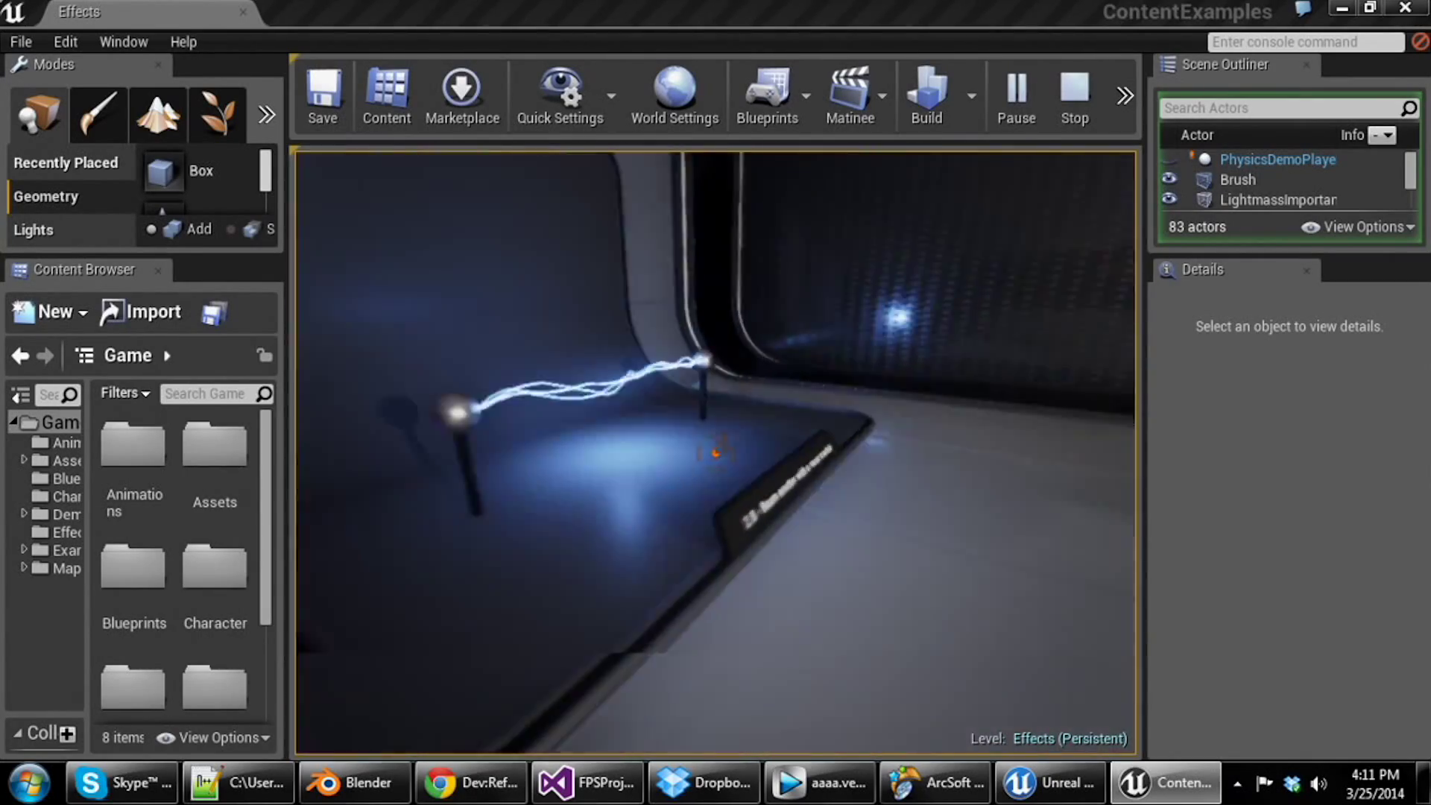
{"action": "key", "text": "w"}
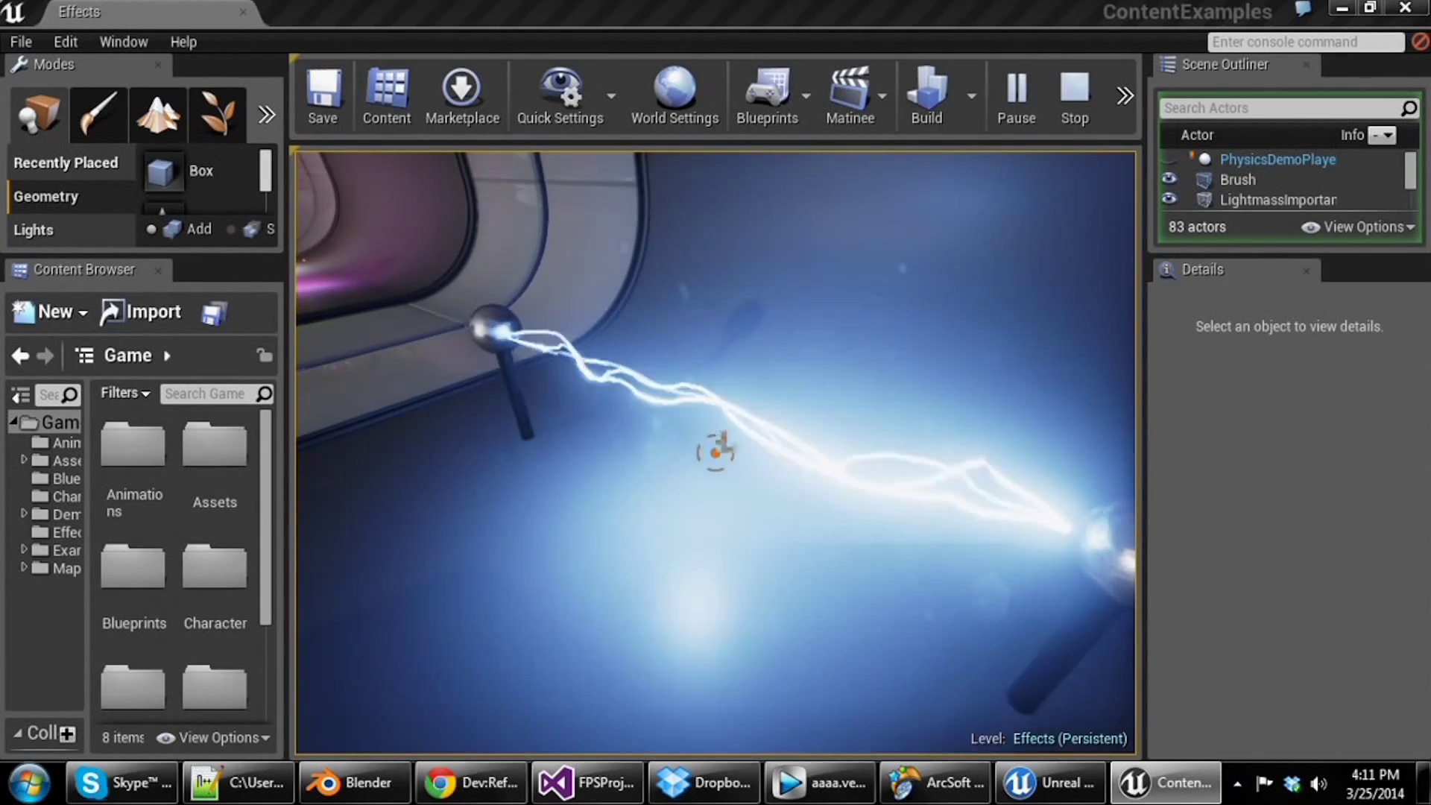
{"action": "key", "text": "Escape"}
- Open the Reflections level from the Content Examples Maps folder
{"action": "left_click", "coordinate": [21, 42]}
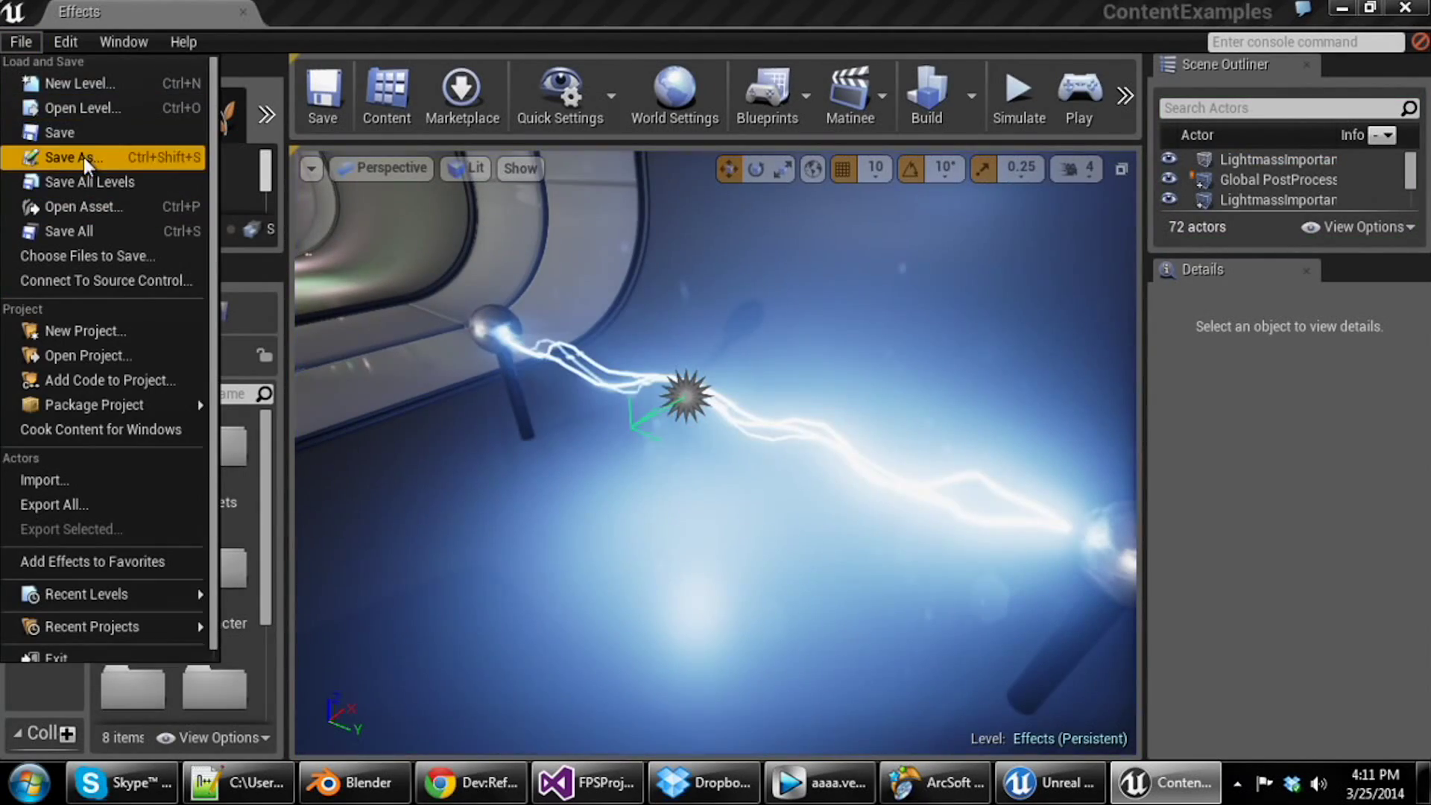
{"action": "left_click", "coordinate": [91, 109]}
{"action": "left_click", "coordinate": [336, 398]}
{"action": "scroll", "coordinate": [356, 456], "scroll_direction": "down", "scroll_amount": 4}
{"action": "scroll", "coordinate": [356, 456], "scroll_direction": "down", "scroll_amount": 3}
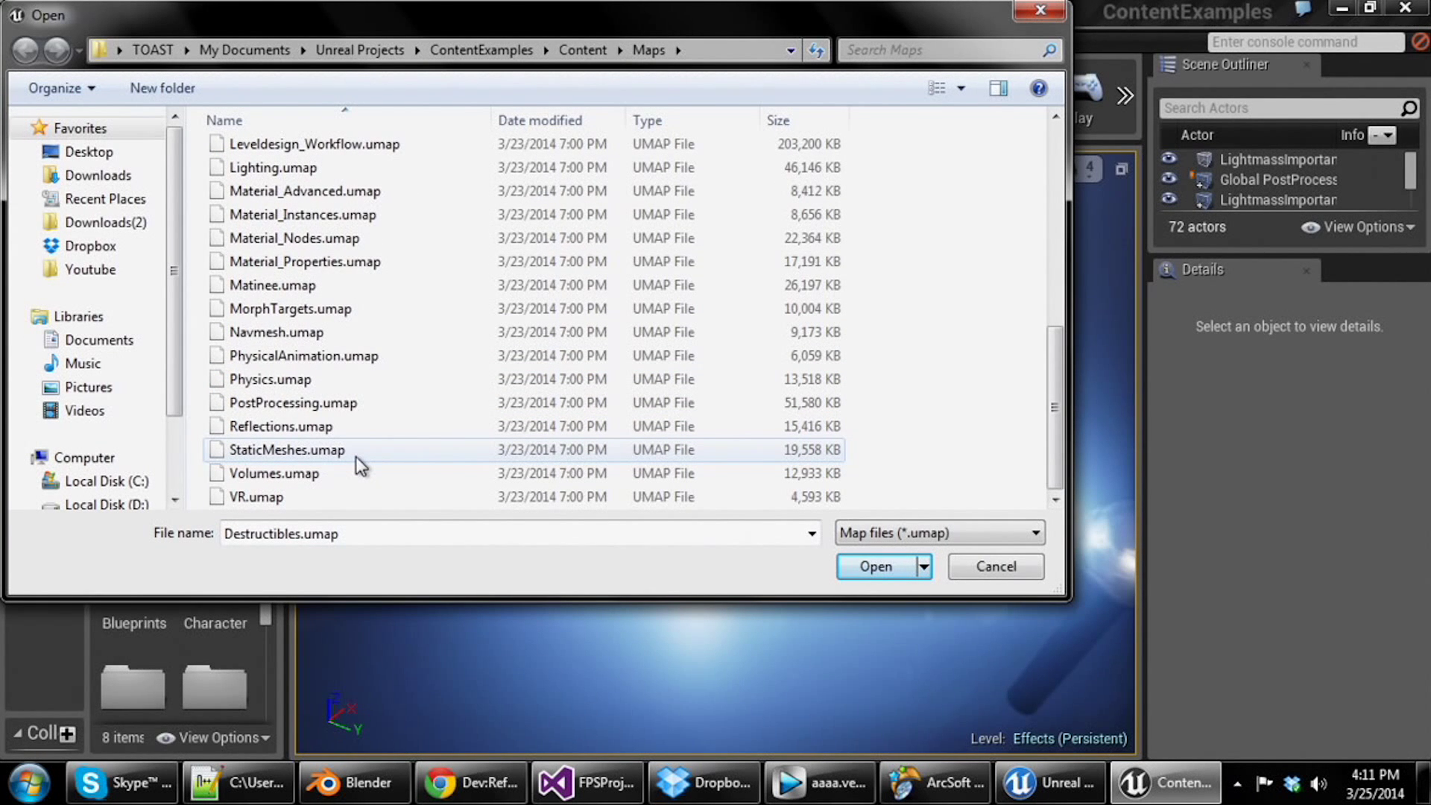
{"action": "left_click", "coordinate": [278, 432]}
{"action": "left_click", "coordinate": [876, 566]}
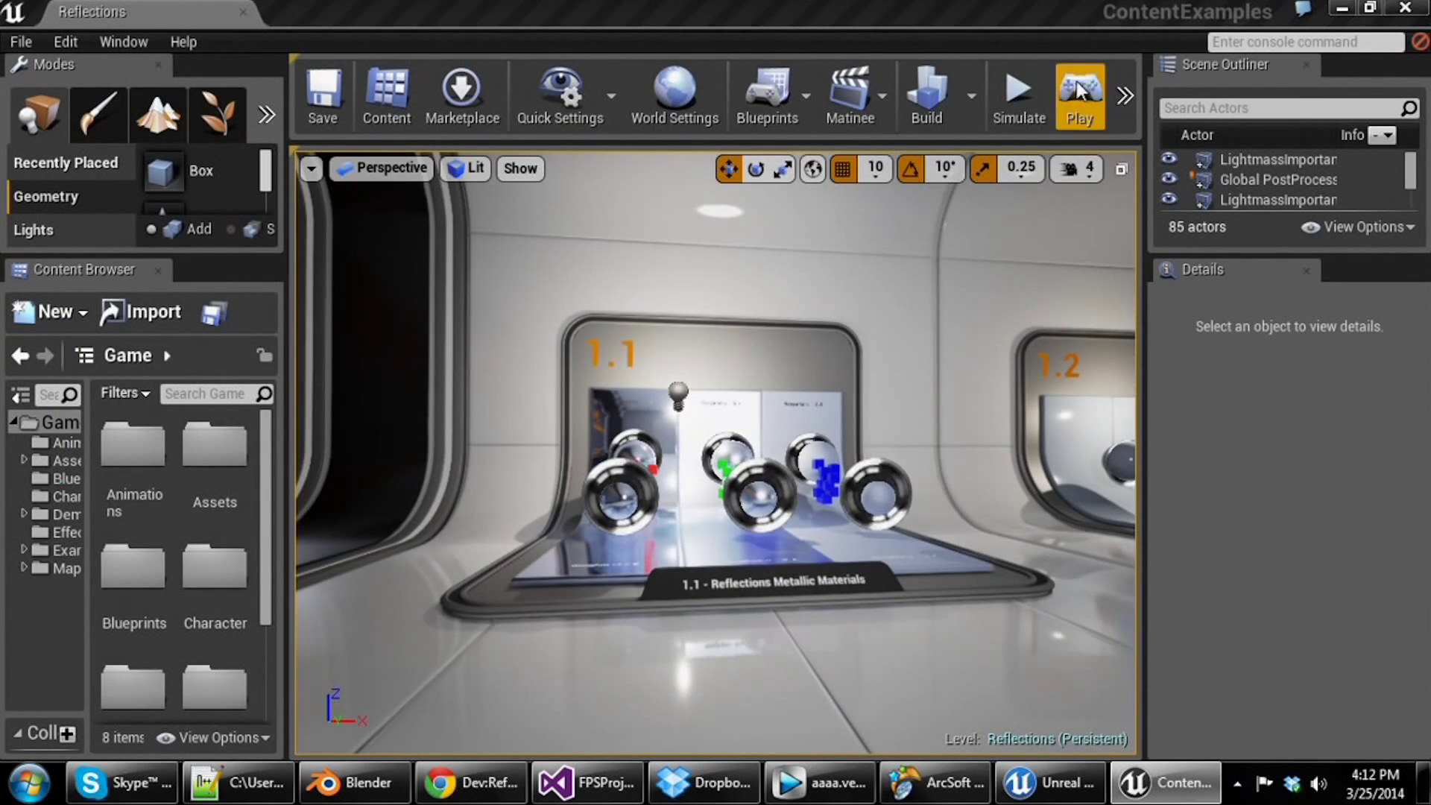
- Play the Reflections level and examine the spheres and roughness panels, starting at exhibit 1.1 with the metallic materials
{"action": "left_click", "coordinate": [1079, 88]}
{"action": "key", "text": "w"}
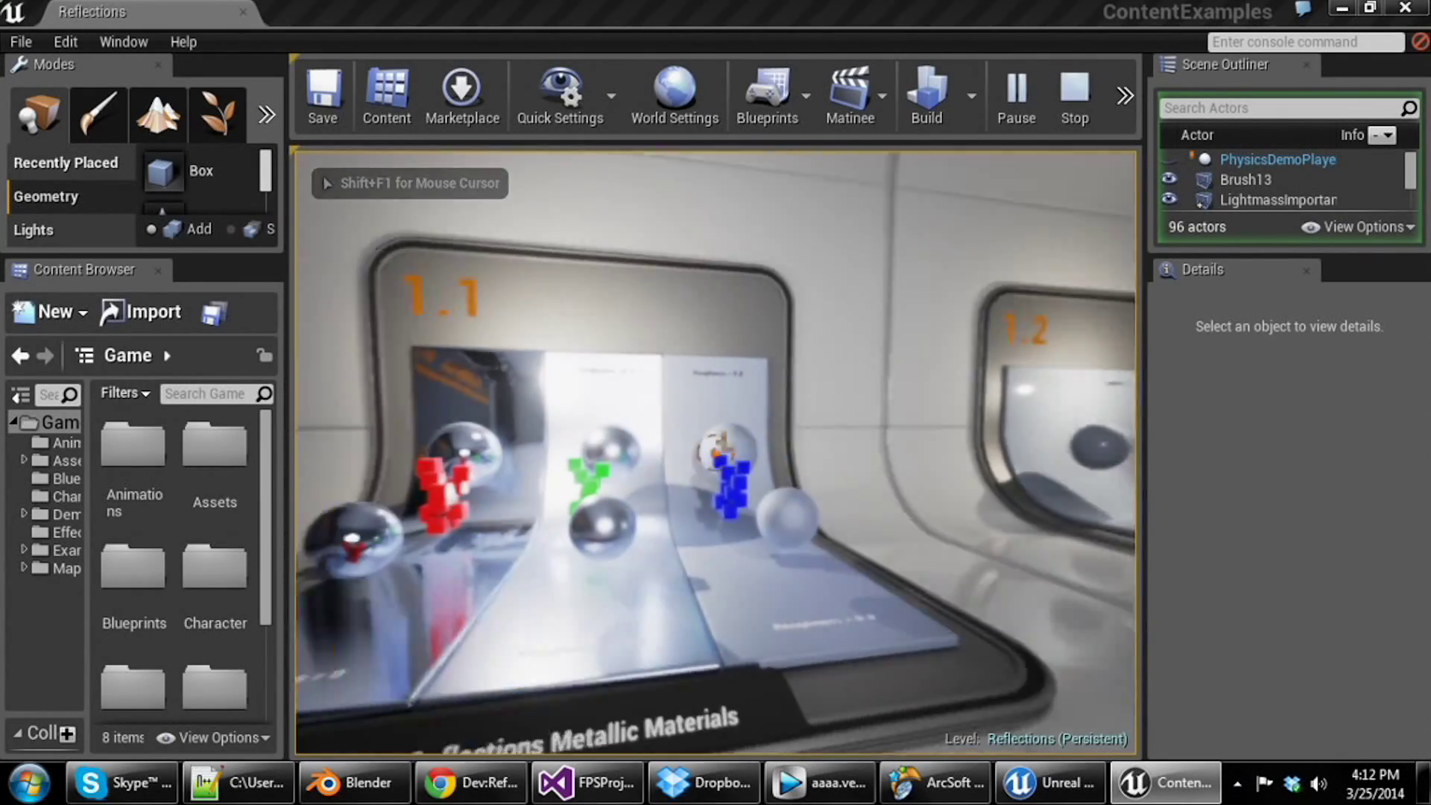
{"action": "key", "text": "a"}
{"action": "key", "text": "w"}
{"action": "key", "text": "w"}
{"action": "key", "text": "w"}
{"action": "key", "text": "d"}
{"action": "key", "text": "d"}
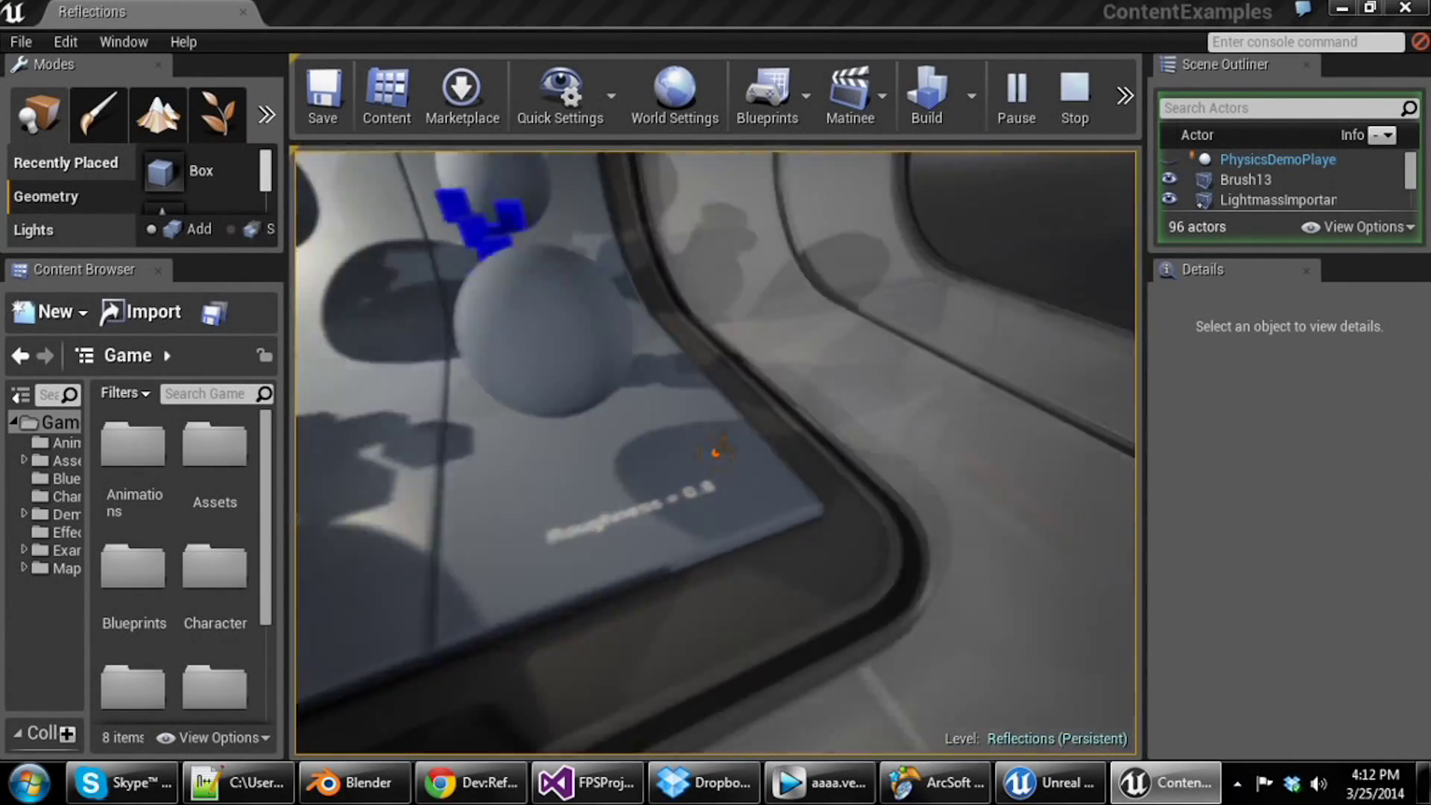
- Walk from exhibit 1.3 along the reflection displays to 1.6 and 1.7, and end the play session
{"action": "key", "text": "w"}
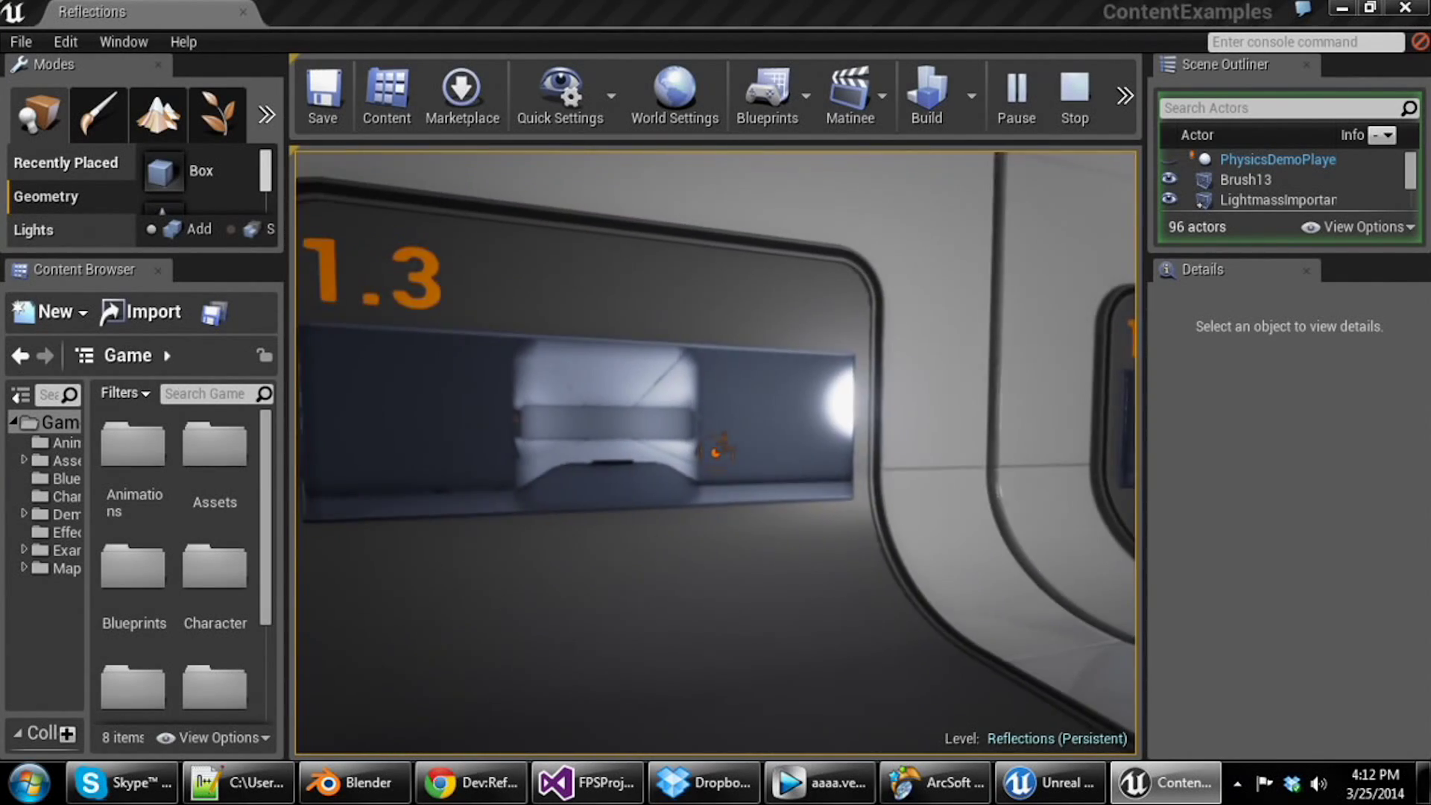
{"action": "key", "text": "w"}
{"action": "key", "text": "w"}
{"action": "key", "text": "w"}
{"action": "key", "text": "w"}
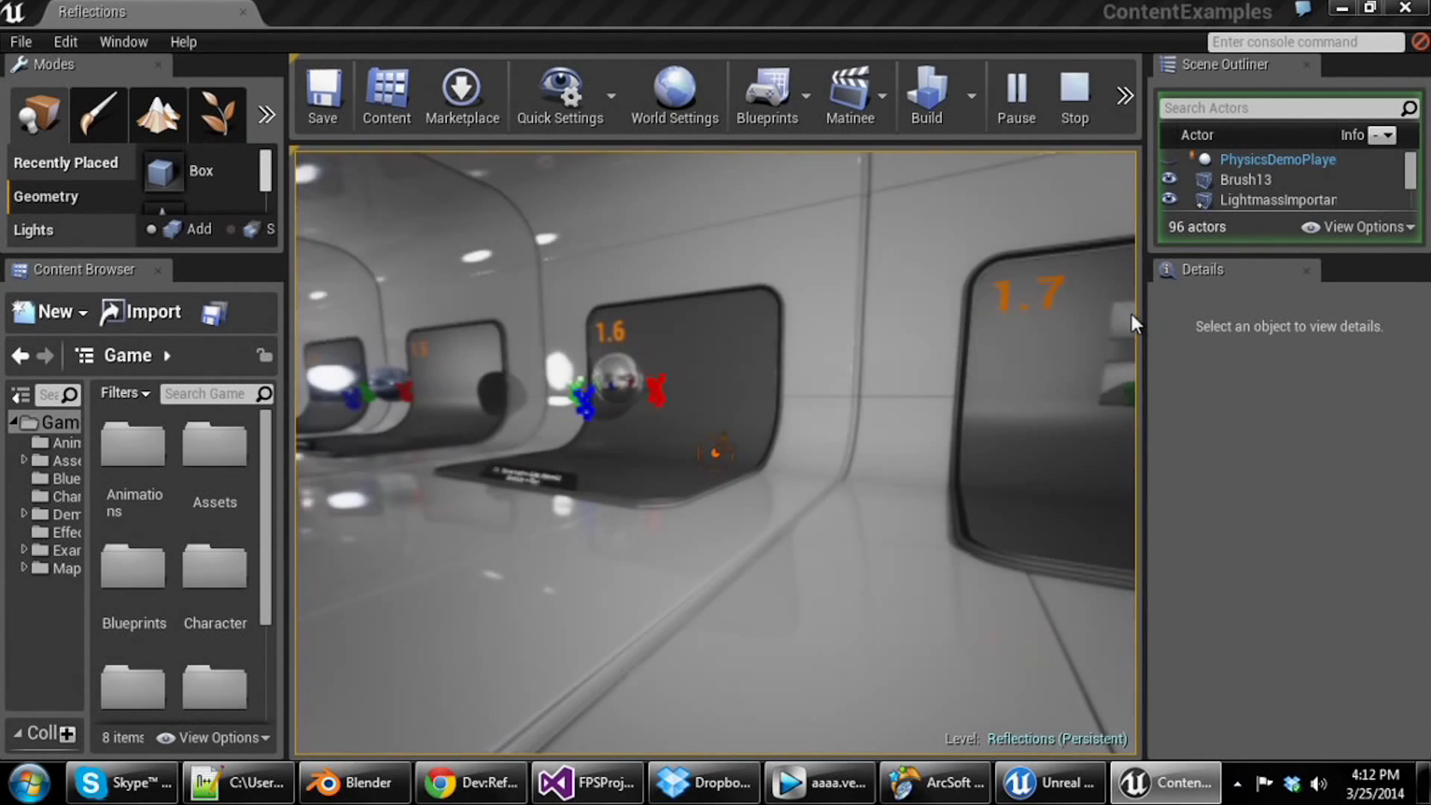
{"action": "key", "text": "Escape"}
- Close the ContentExamples editor and return to the Unreal Engine launcher
{"action": "left_click", "coordinate": [16, 45]}
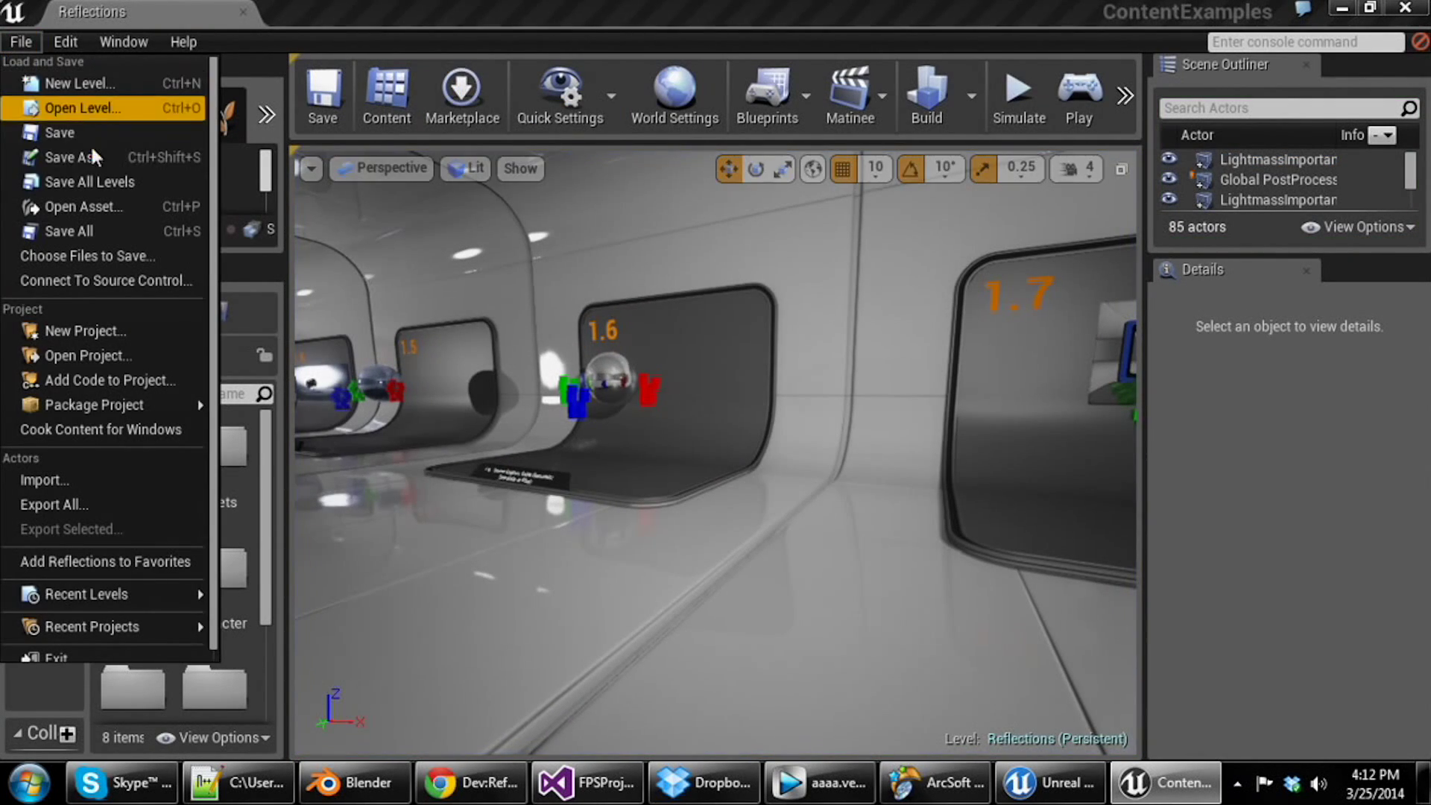
{"action": "left_click", "coordinate": [1231, 9]}
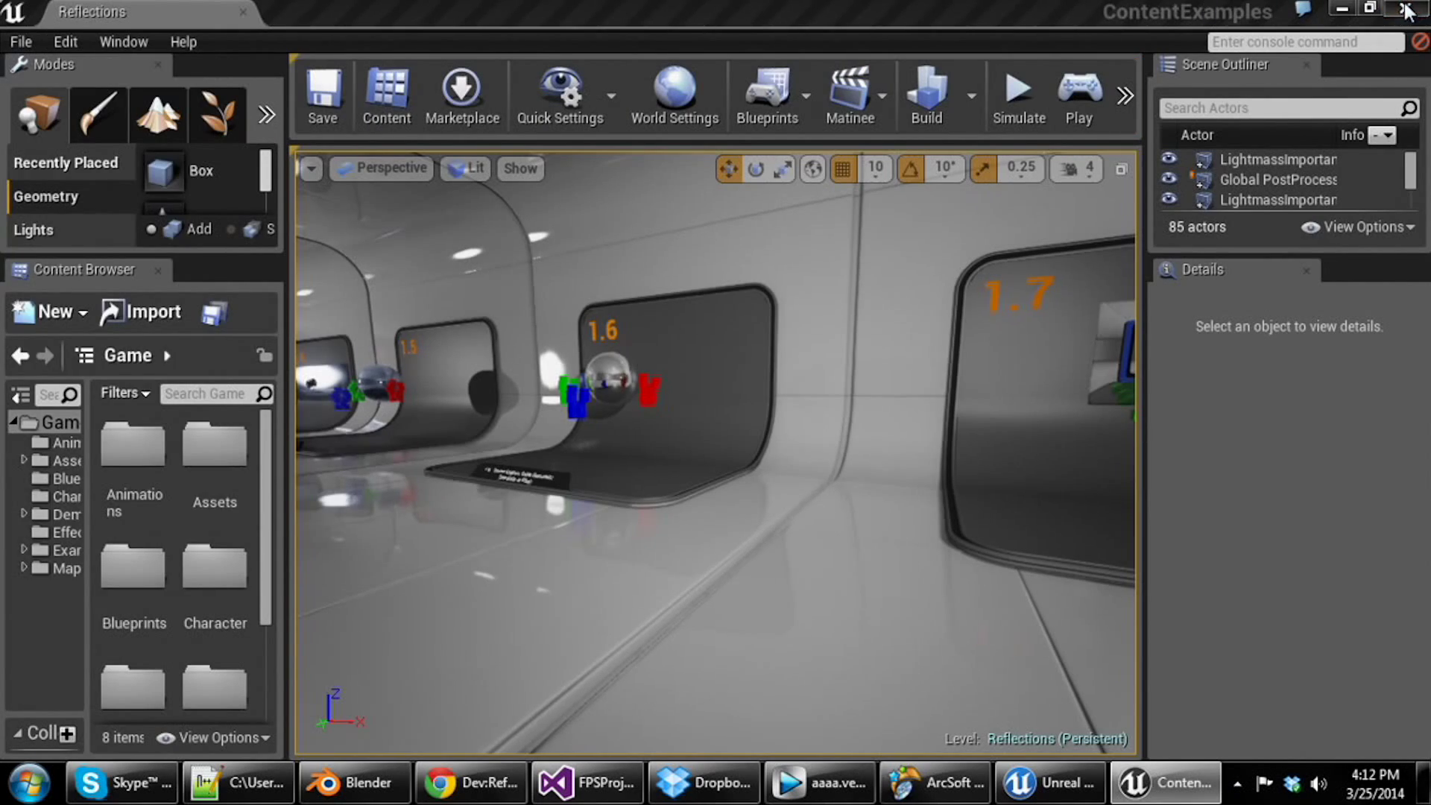
{"action": "left_click", "coordinate": [1405, 7]}
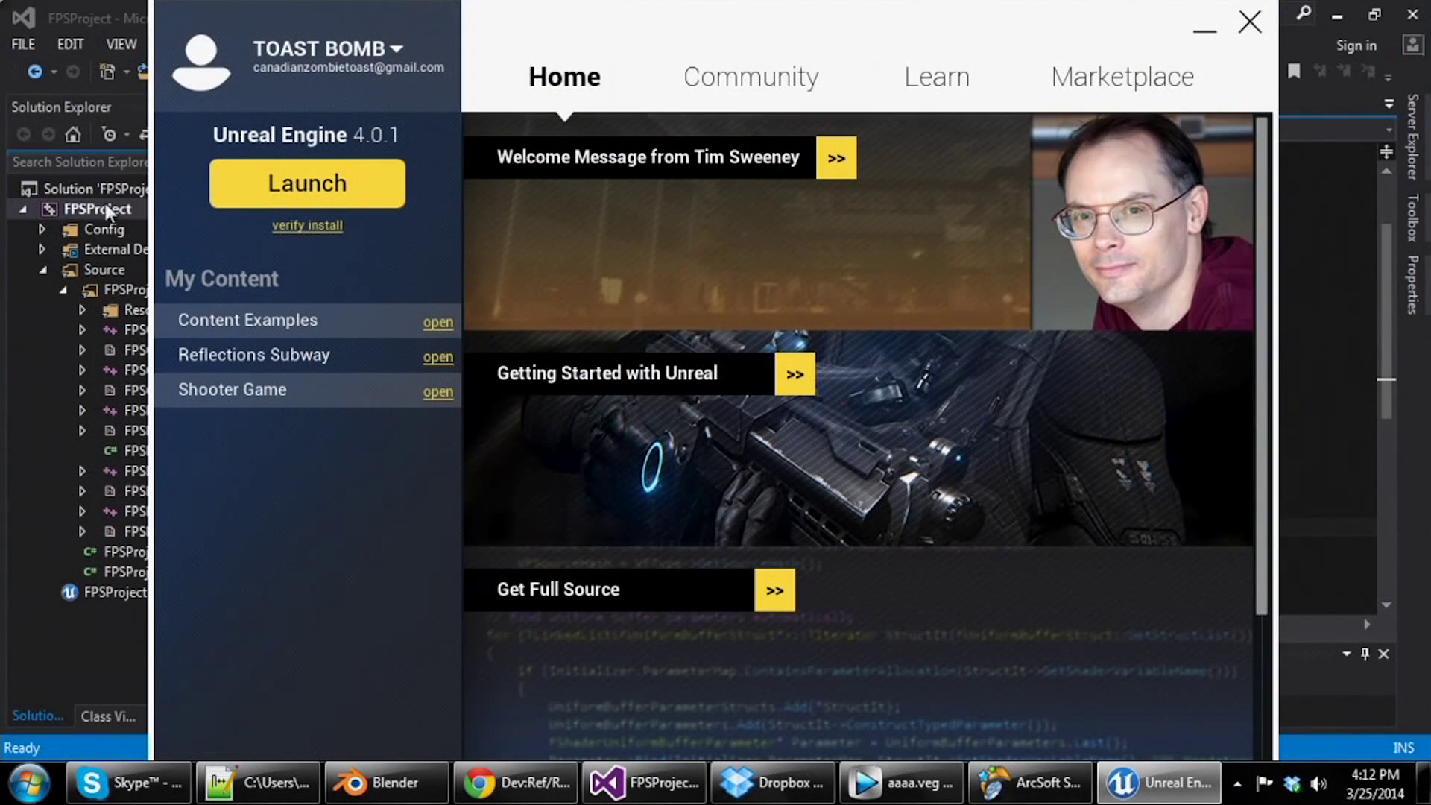
- Open the Reflections Subway project and play its level fly-through in the viewport
{"action": "left_click", "coordinate": [438, 357]}
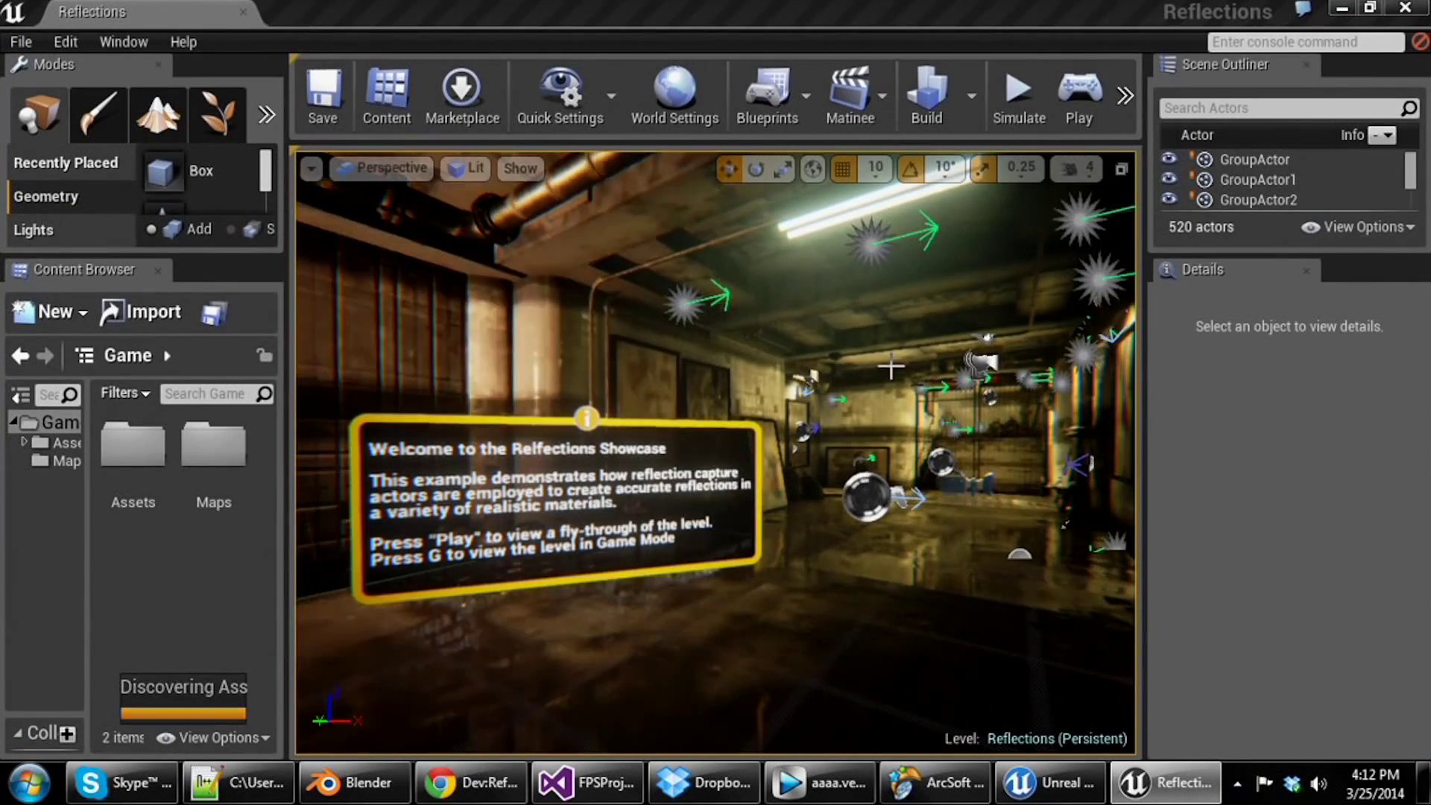
{"action": "left_click", "coordinate": [1074, 93]}
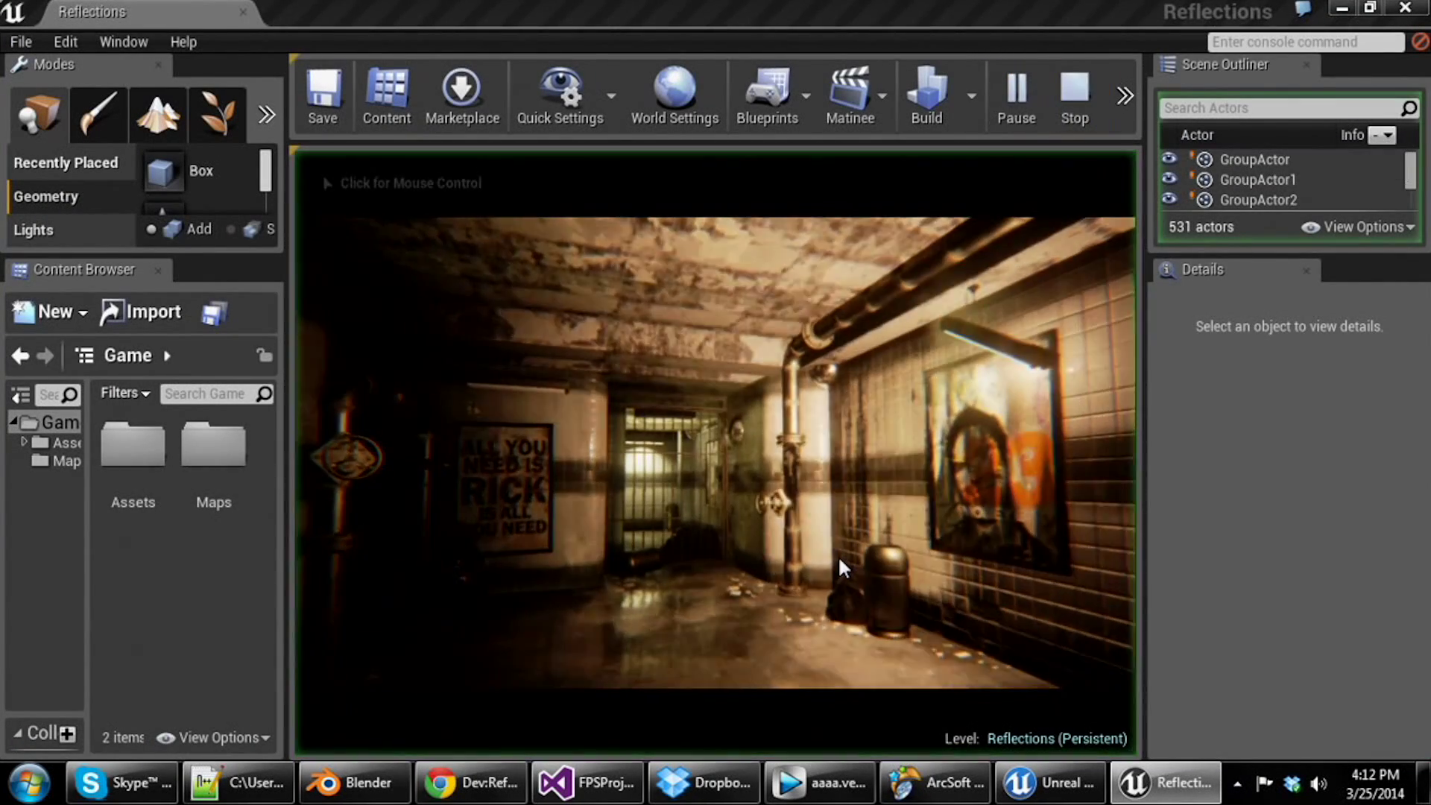